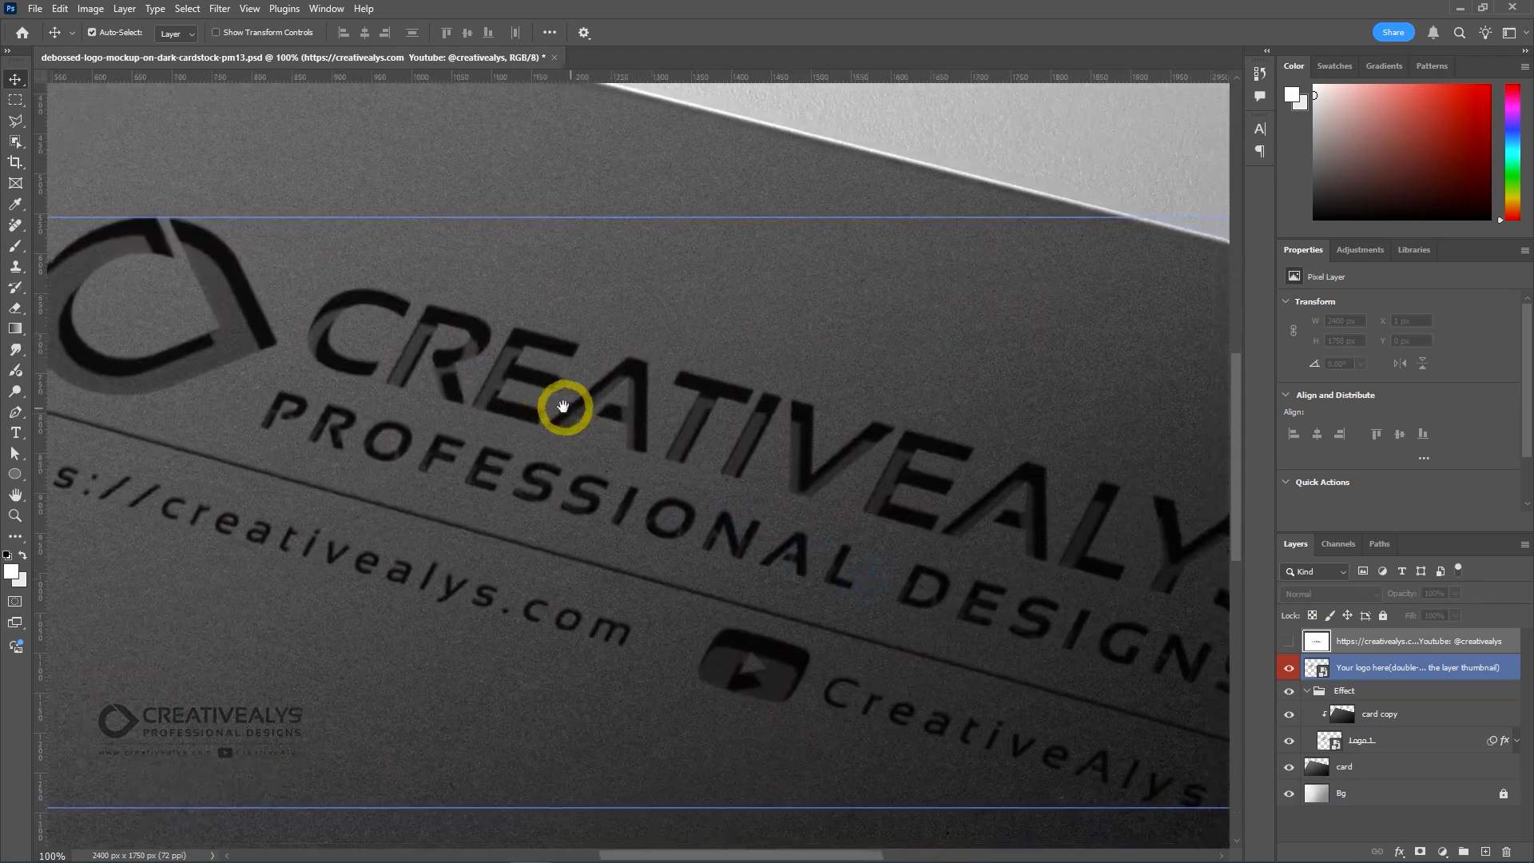
Step: Examine the debossed Creativealys logo on the dark card up close, including the emblem, tagline and contact line, and in the full mockup
left_click_drag(871, 466, 685, 421)
left_click_drag(551, 490, 956, 500)
left_click_drag(609, 448, 820, 653)
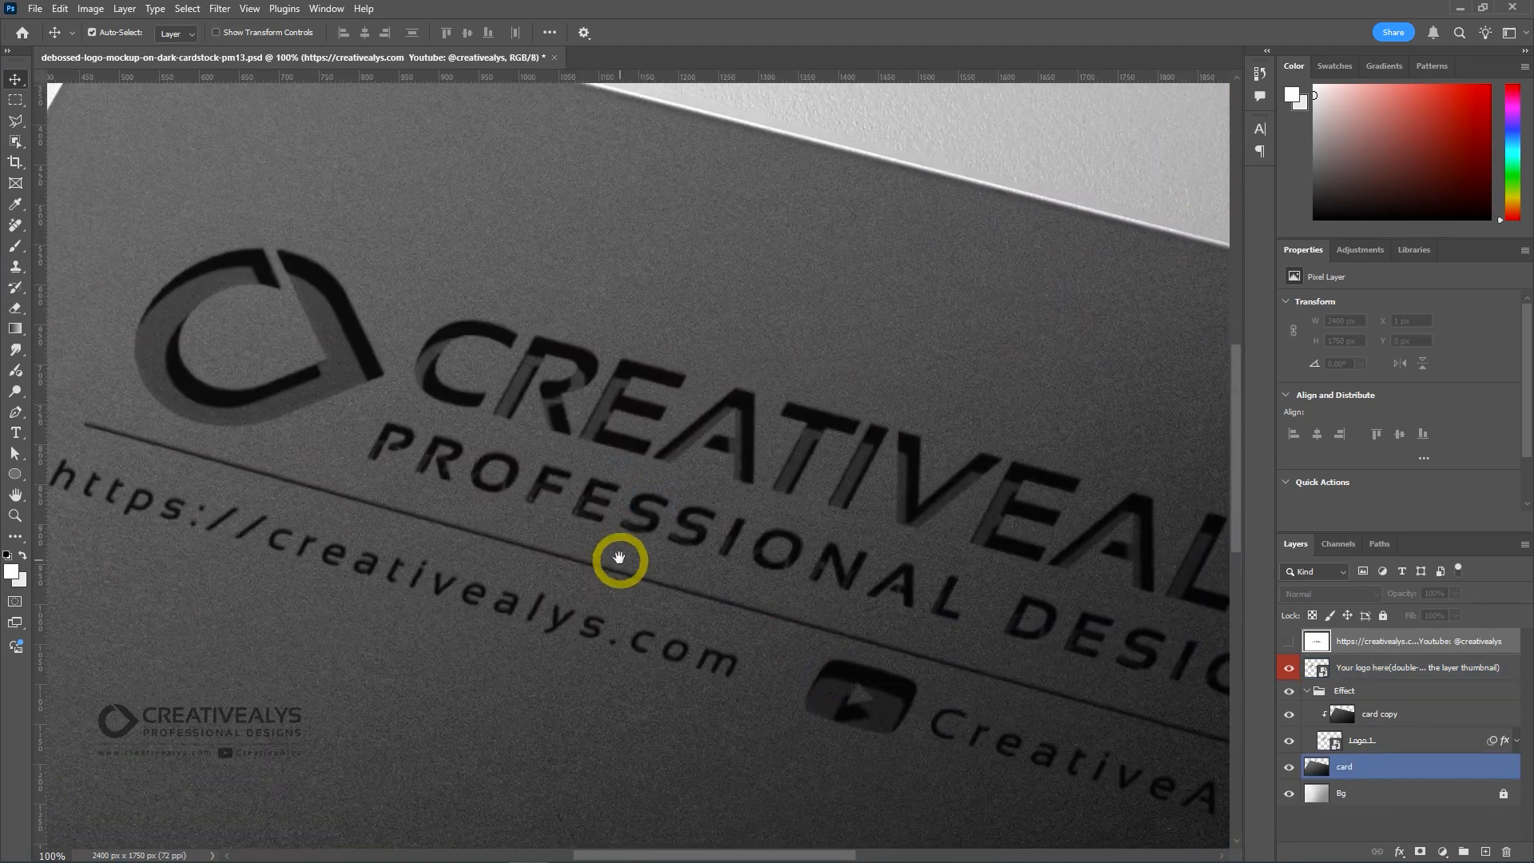
left_click_drag(623, 554, 831, 587)
key("ctrl+minus")
key("ctrl+minus")
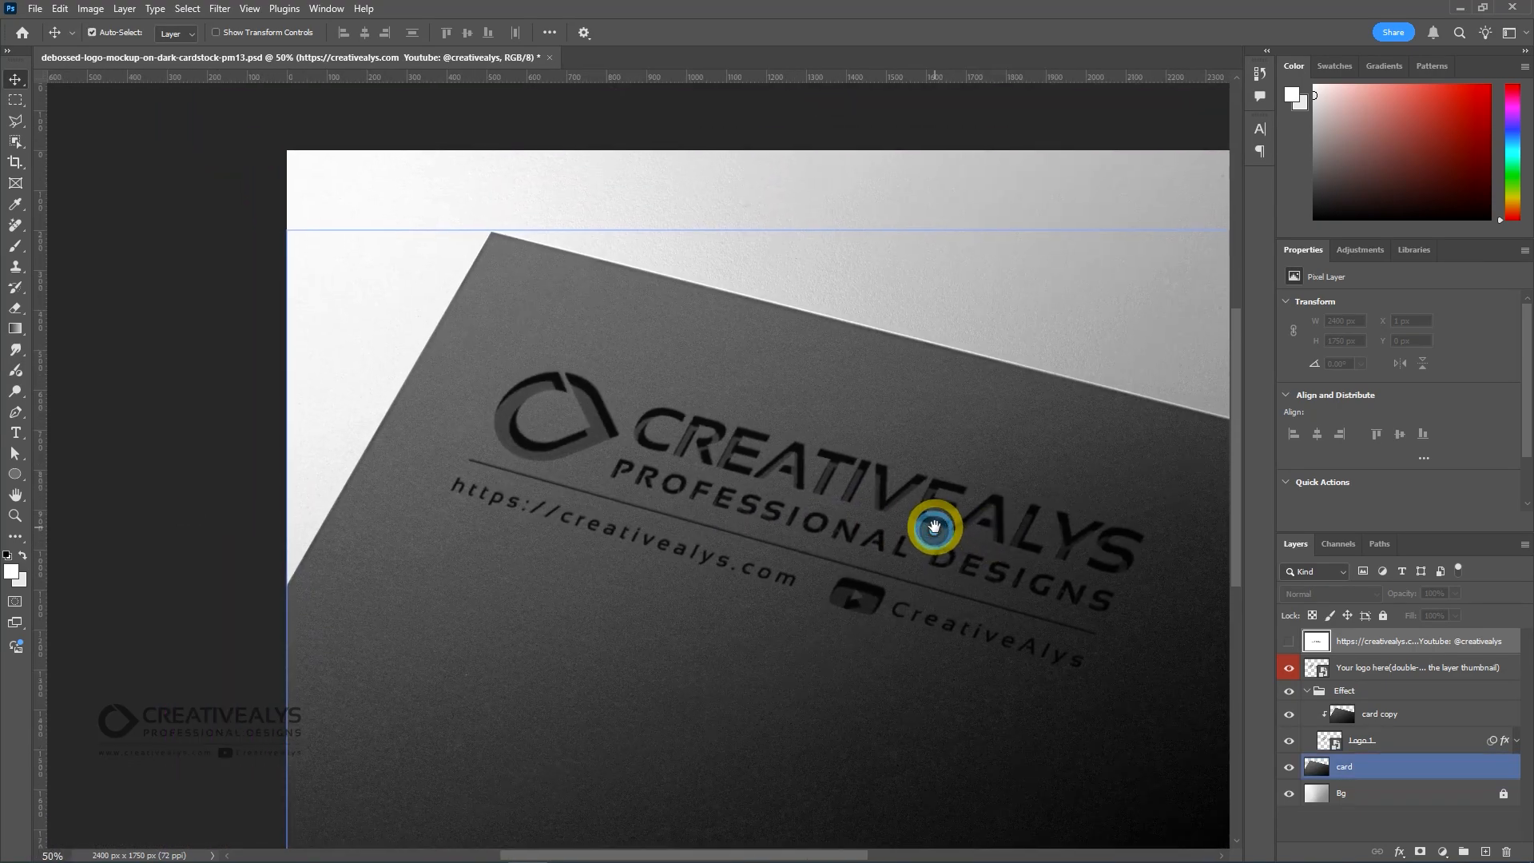
key("ctrl+plus")
key("ctrl+plus")
key("ctrl+0")
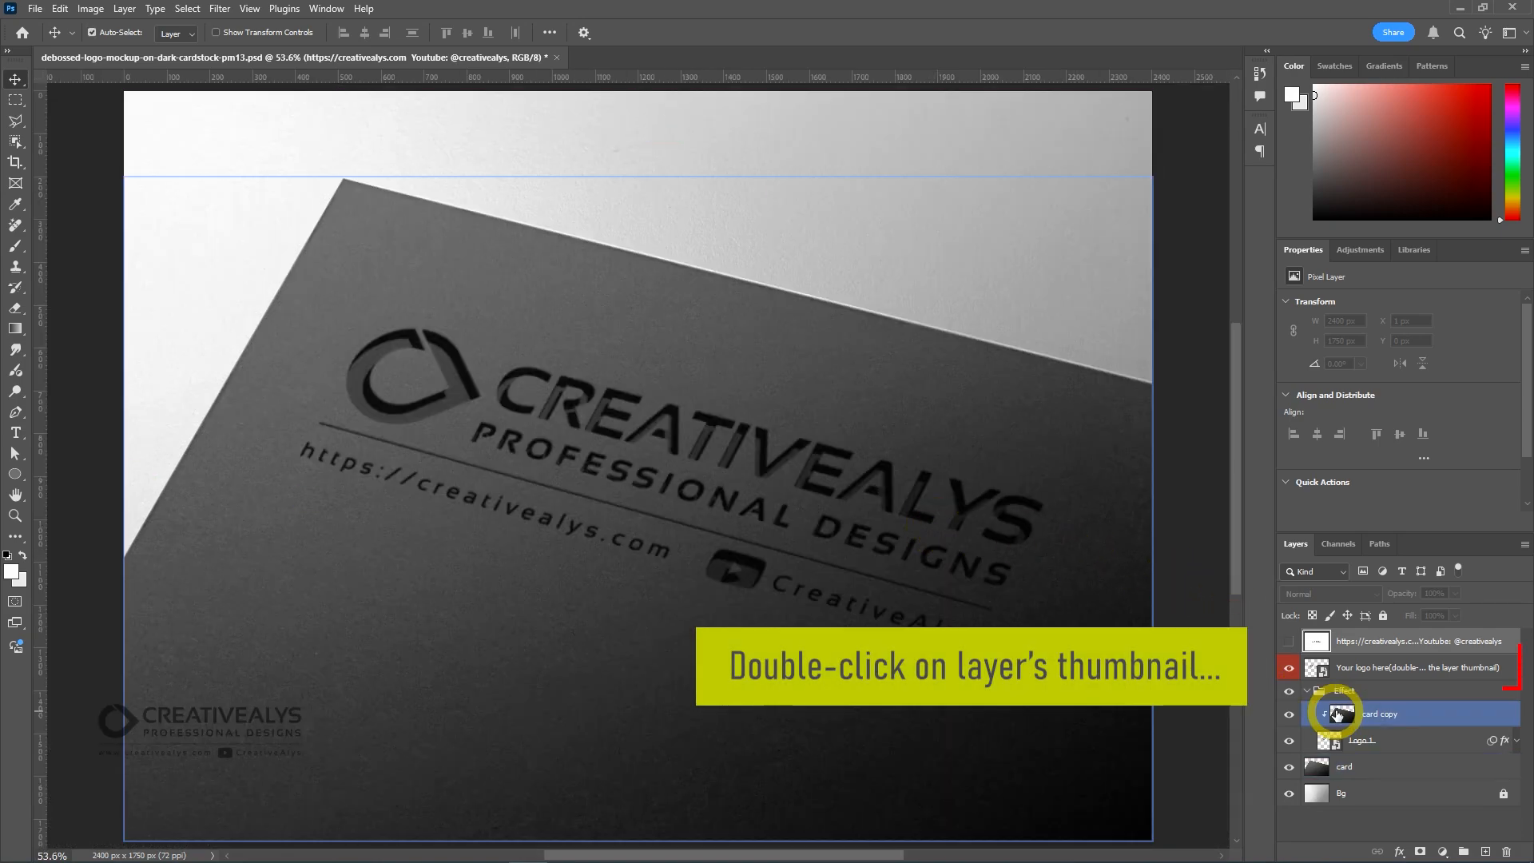
Step: Open the contents of the "Your logo here" smart object and copy the horizontal Creative Design Shop logo from logos-to-try.ai in Illustrator
left_click(1318, 669)
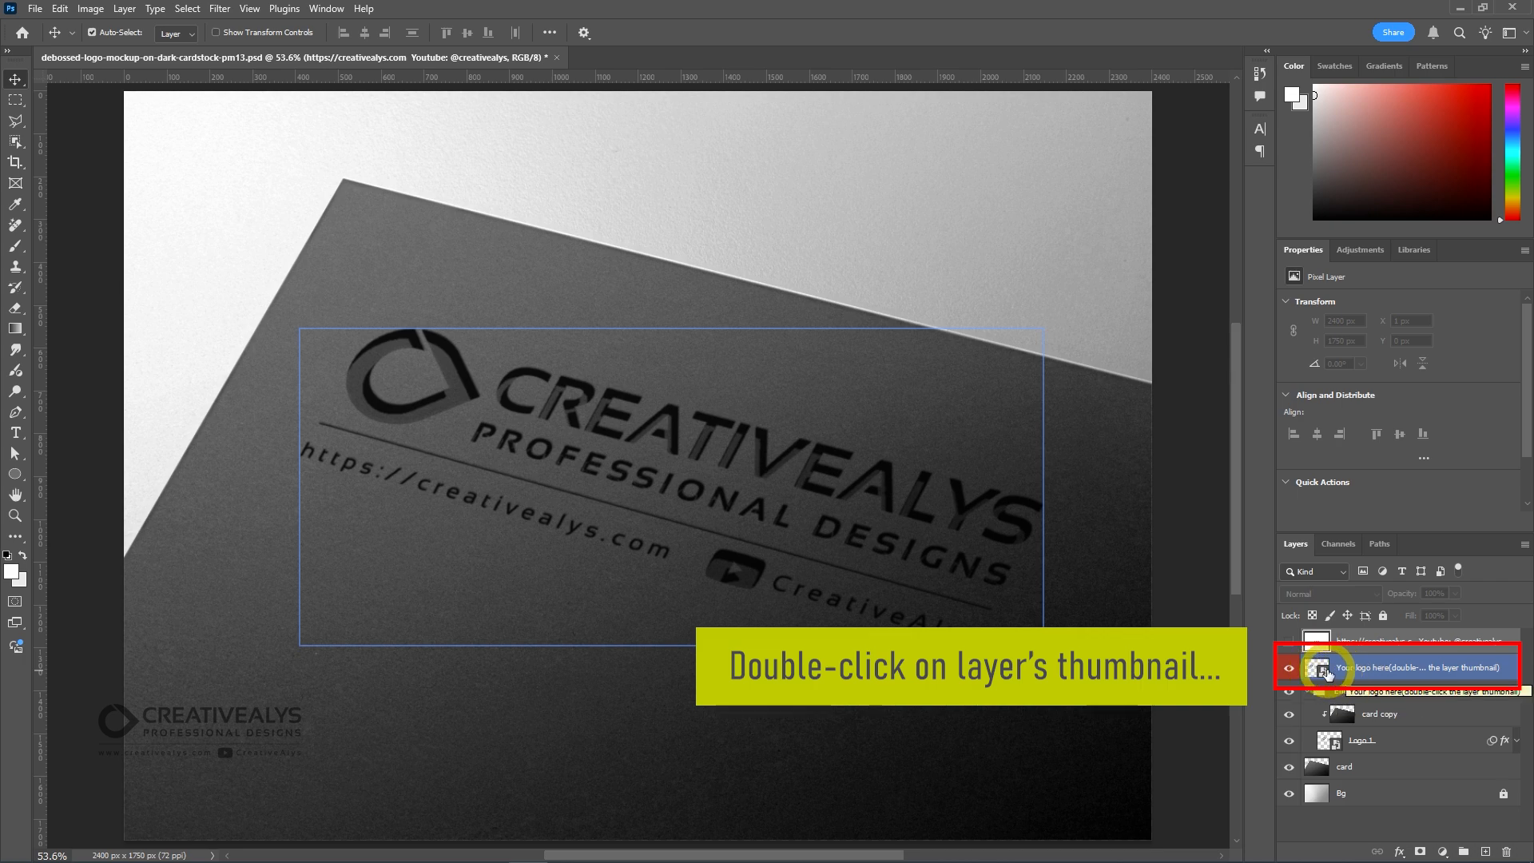
double_click(1322, 669)
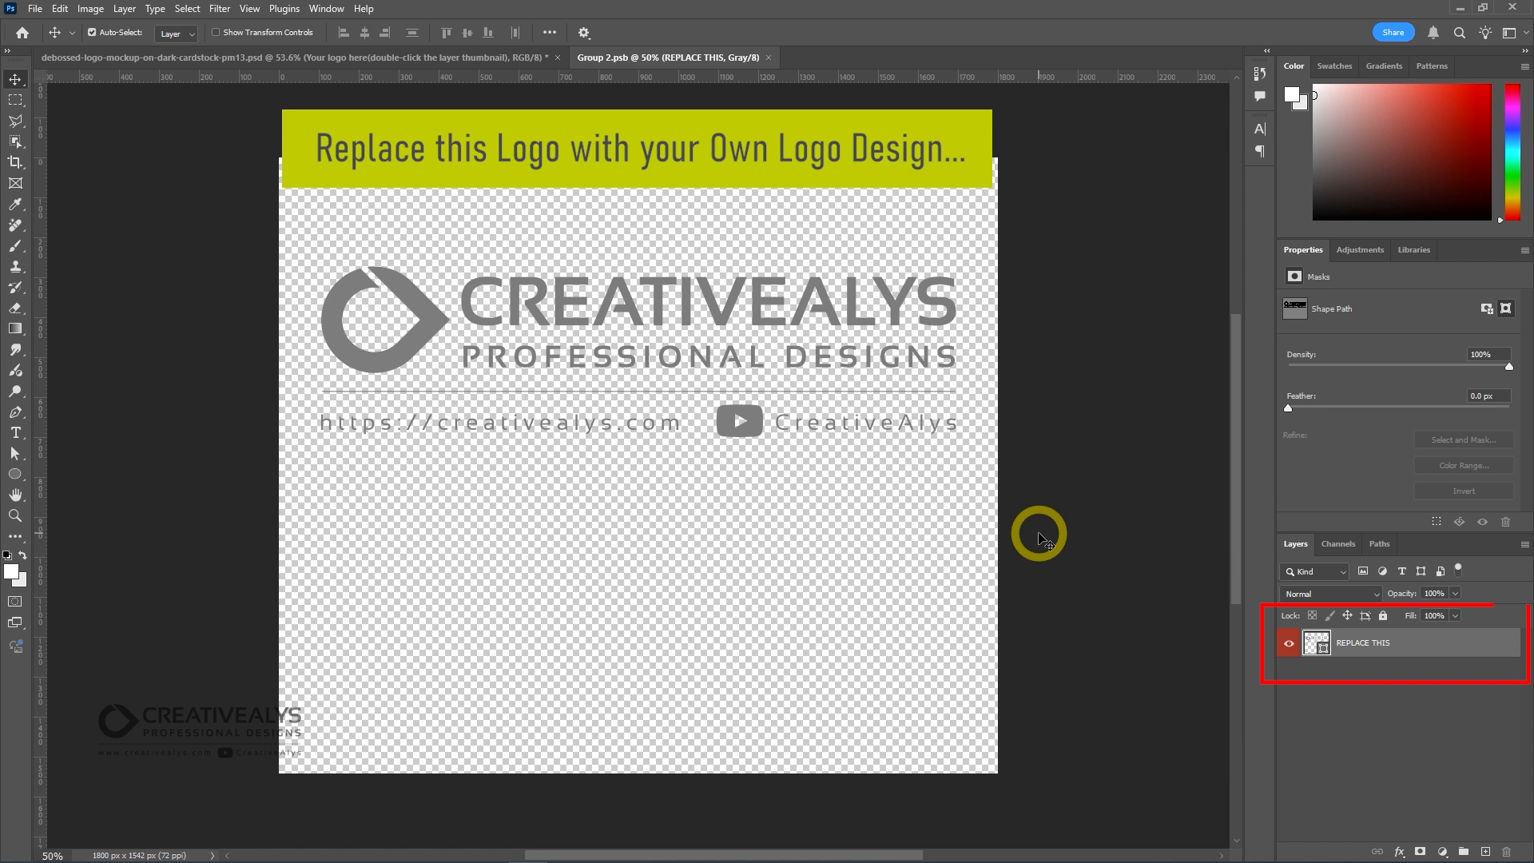
key("alt+Tab")
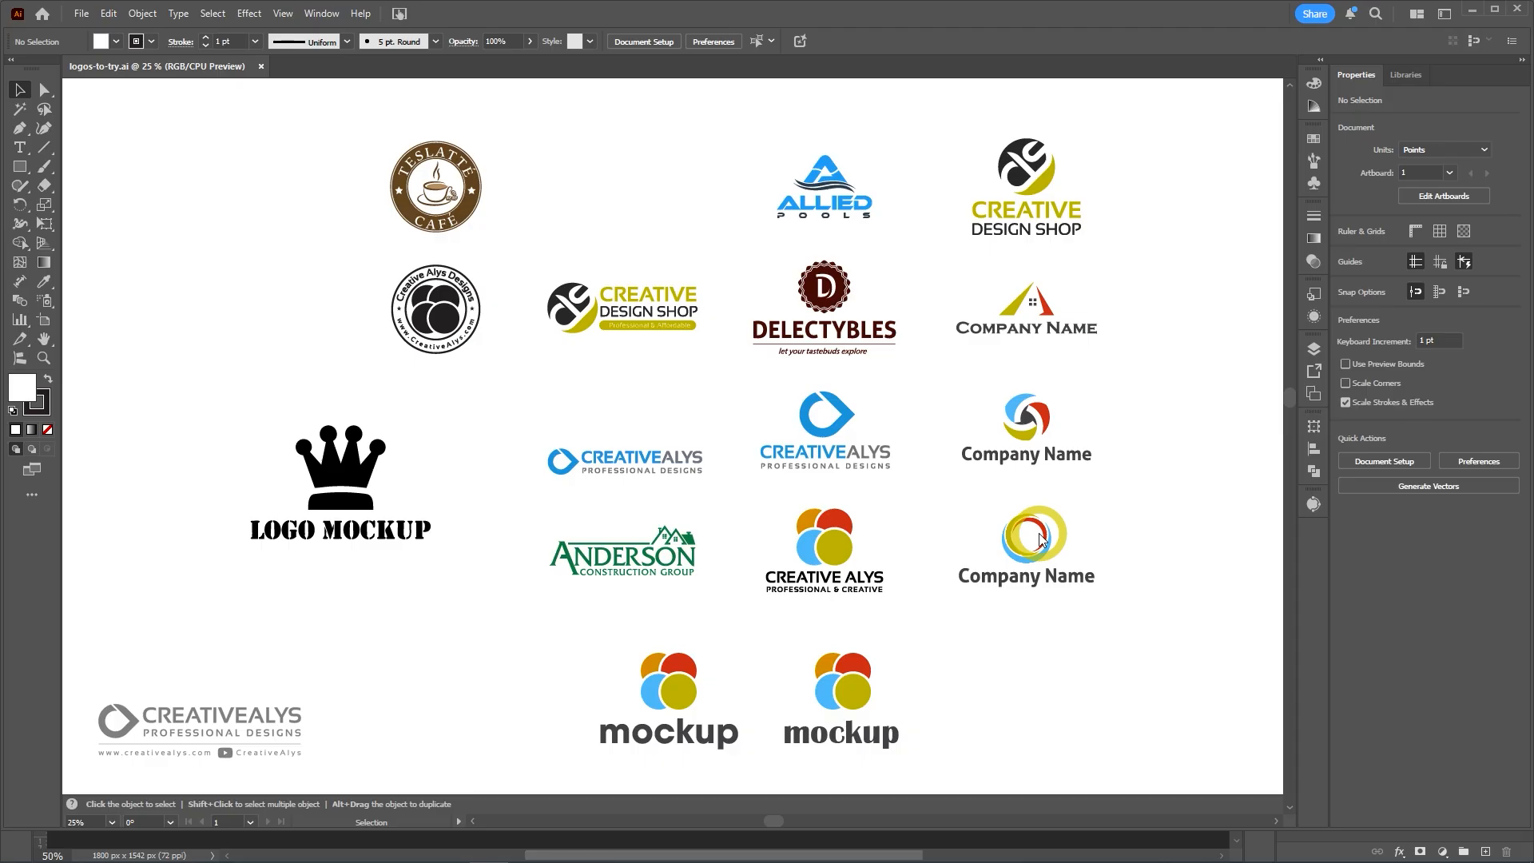
left_click_drag(540, 263, 715, 363)
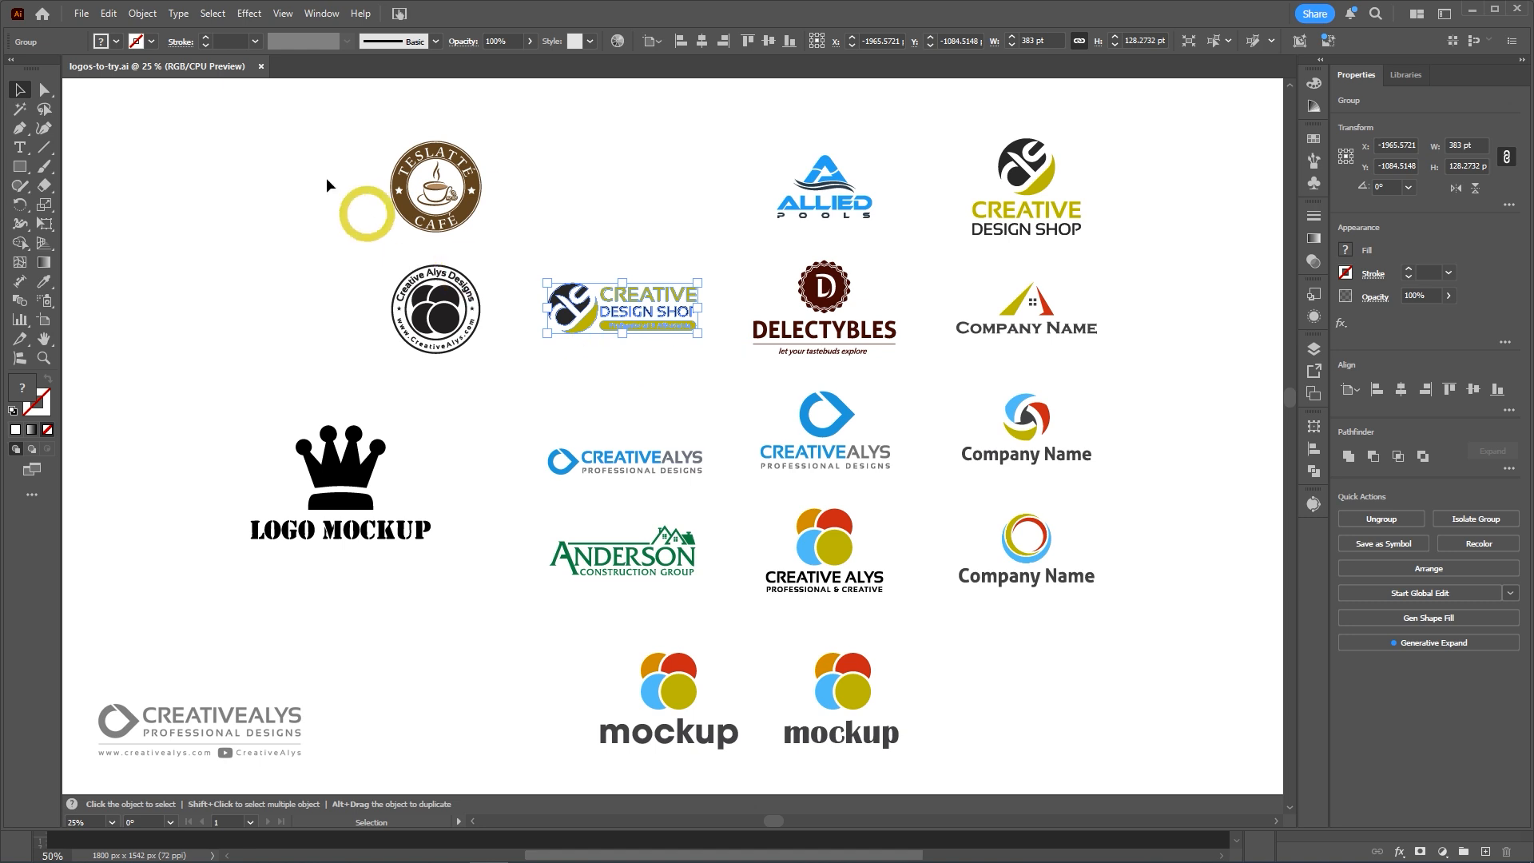
left_click(112, 14)
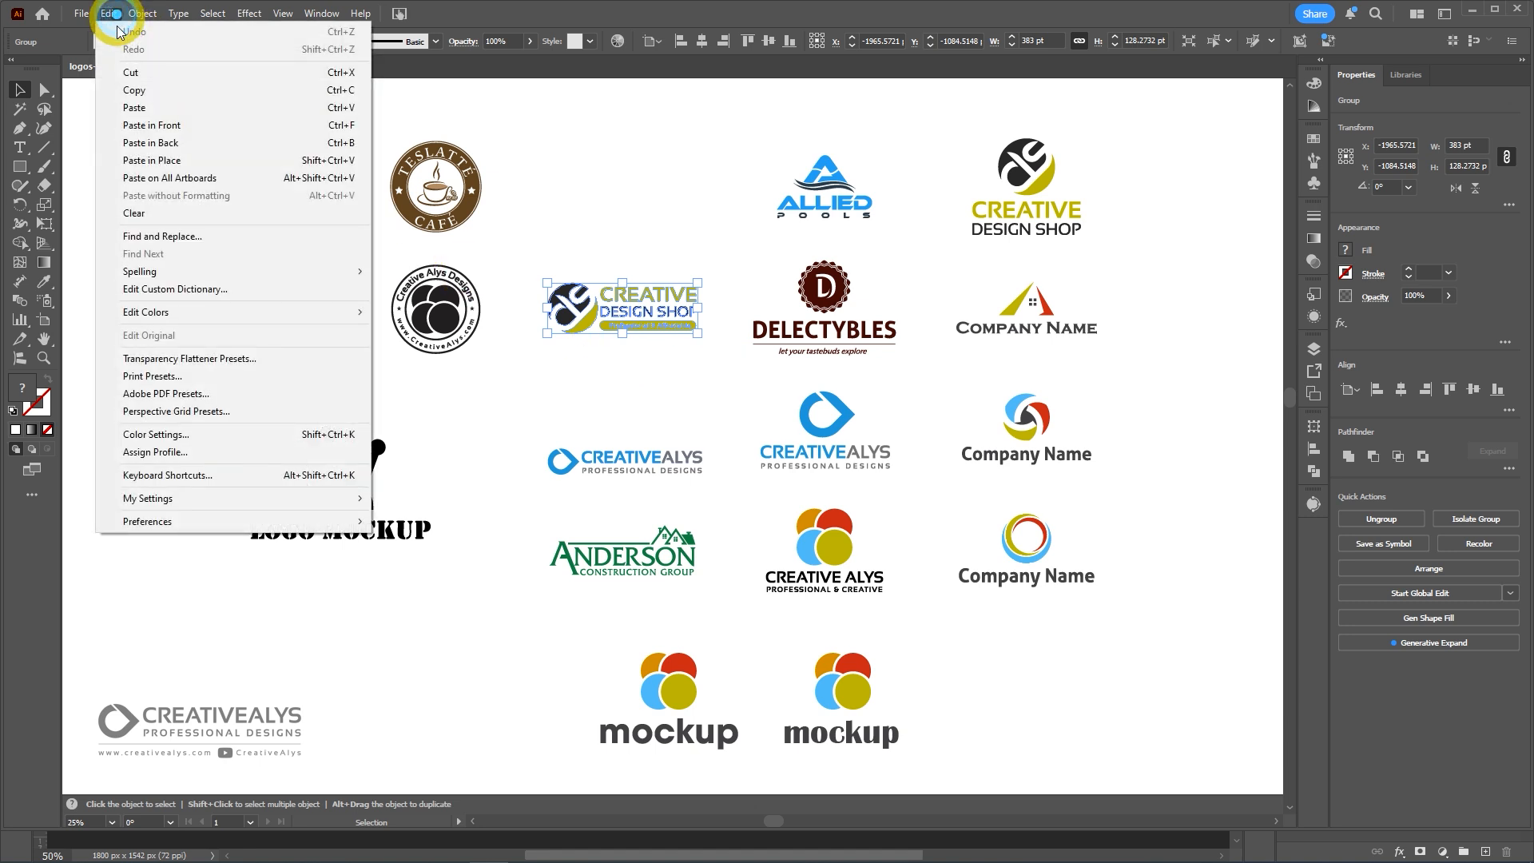
left_click(141, 92)
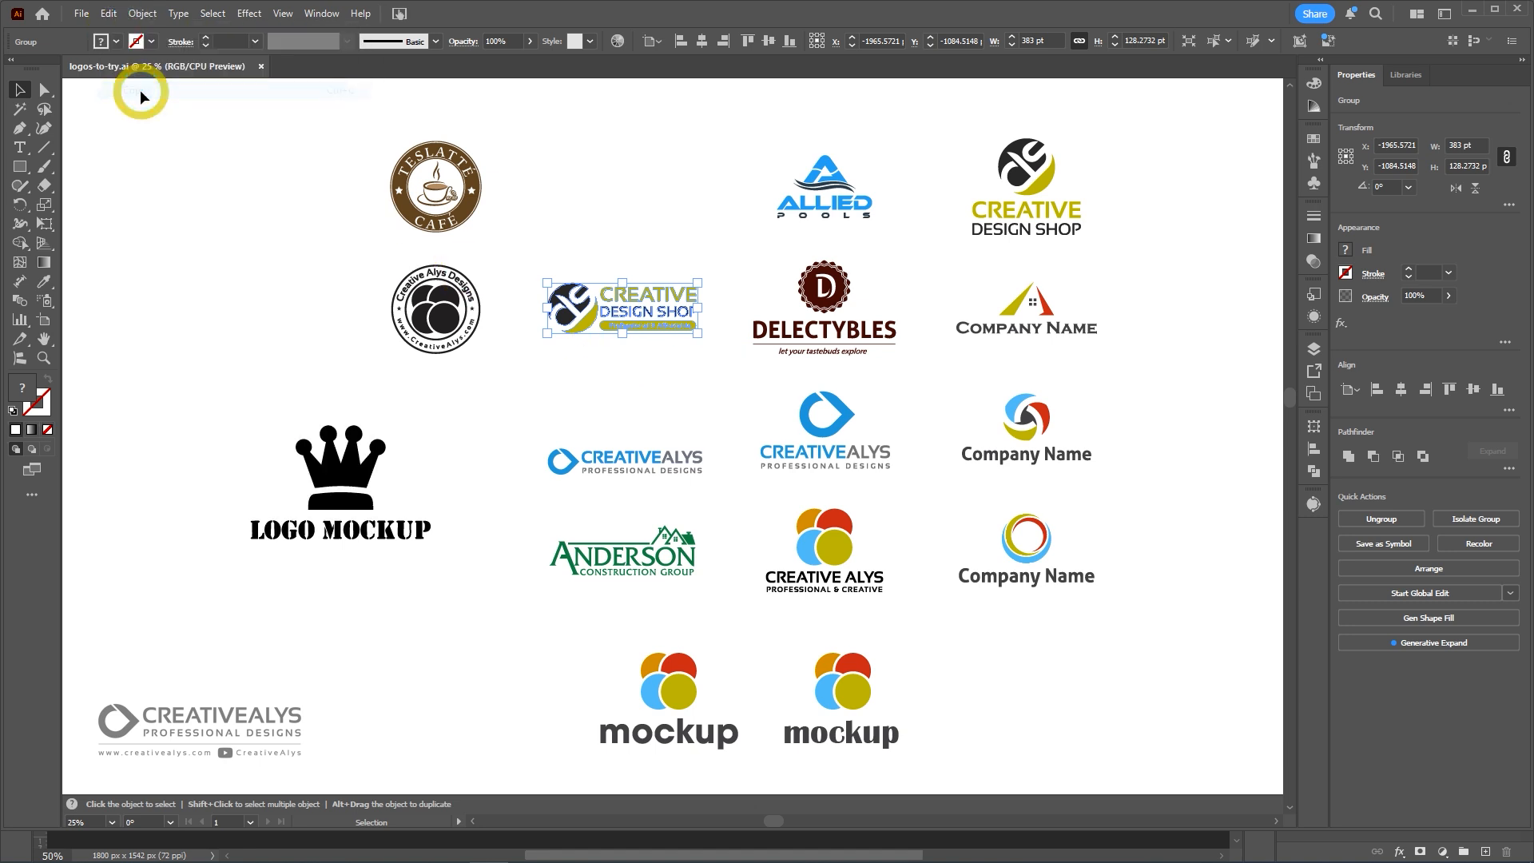
Step: Return to Photoshop and paste the Creative Design Shop logo into Group 2.psb as a Smart Object
key("alt+Tab")
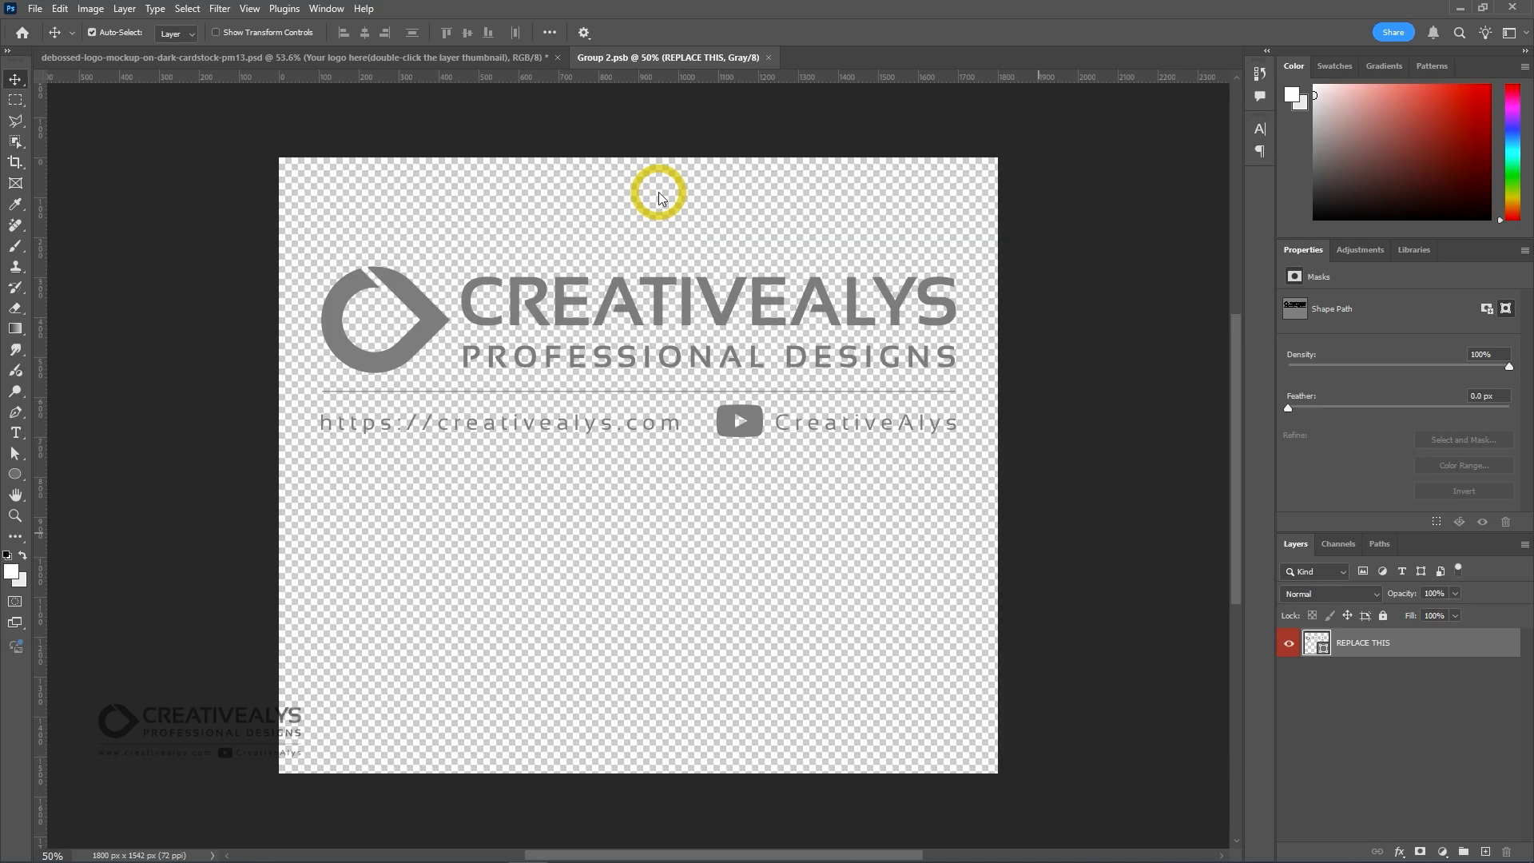
left_click(61, 10)
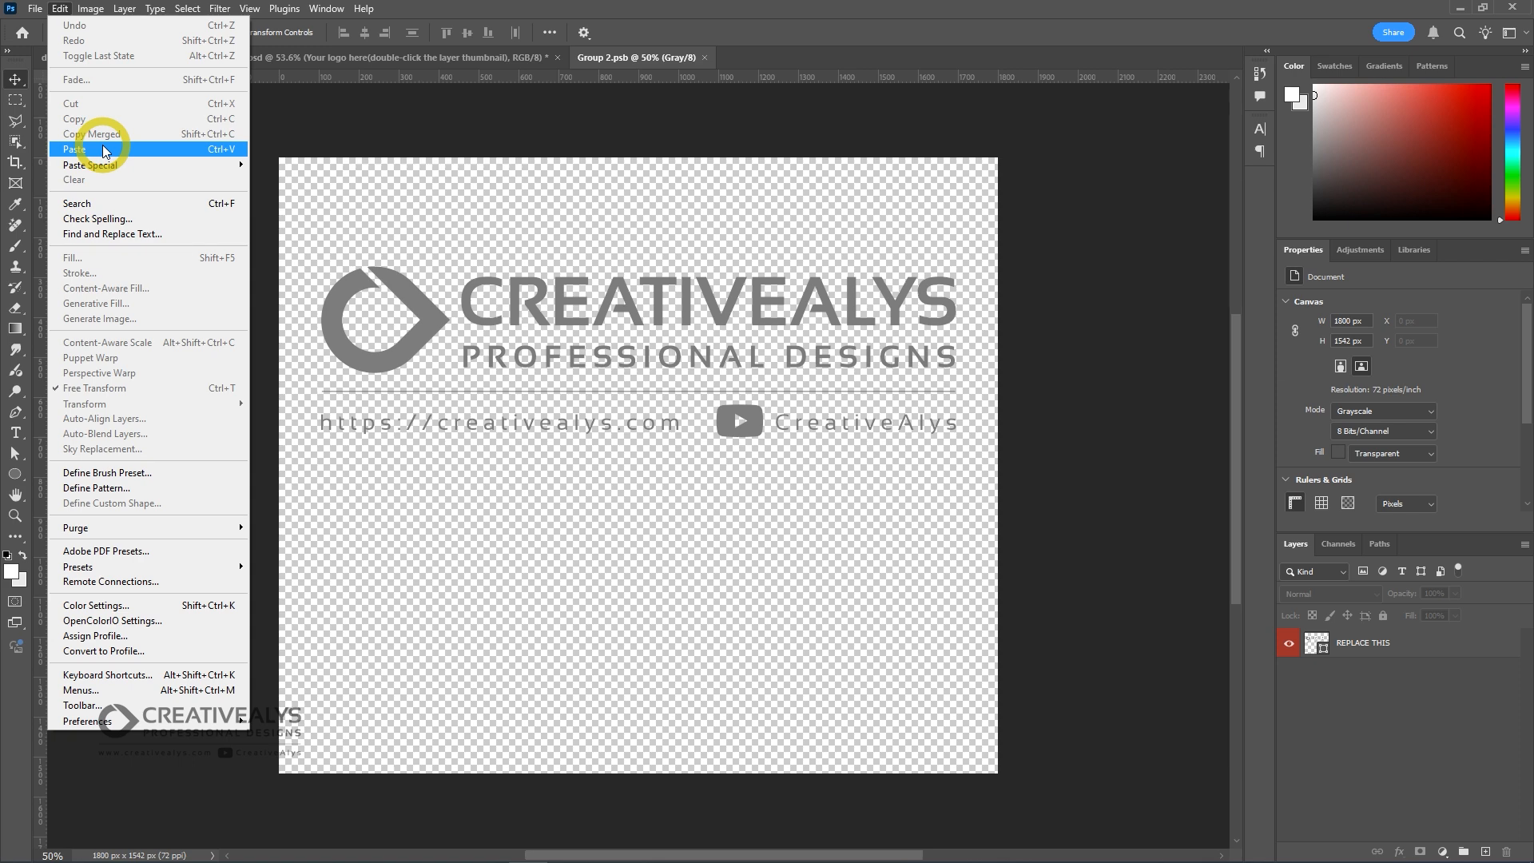
left_click(104, 148)
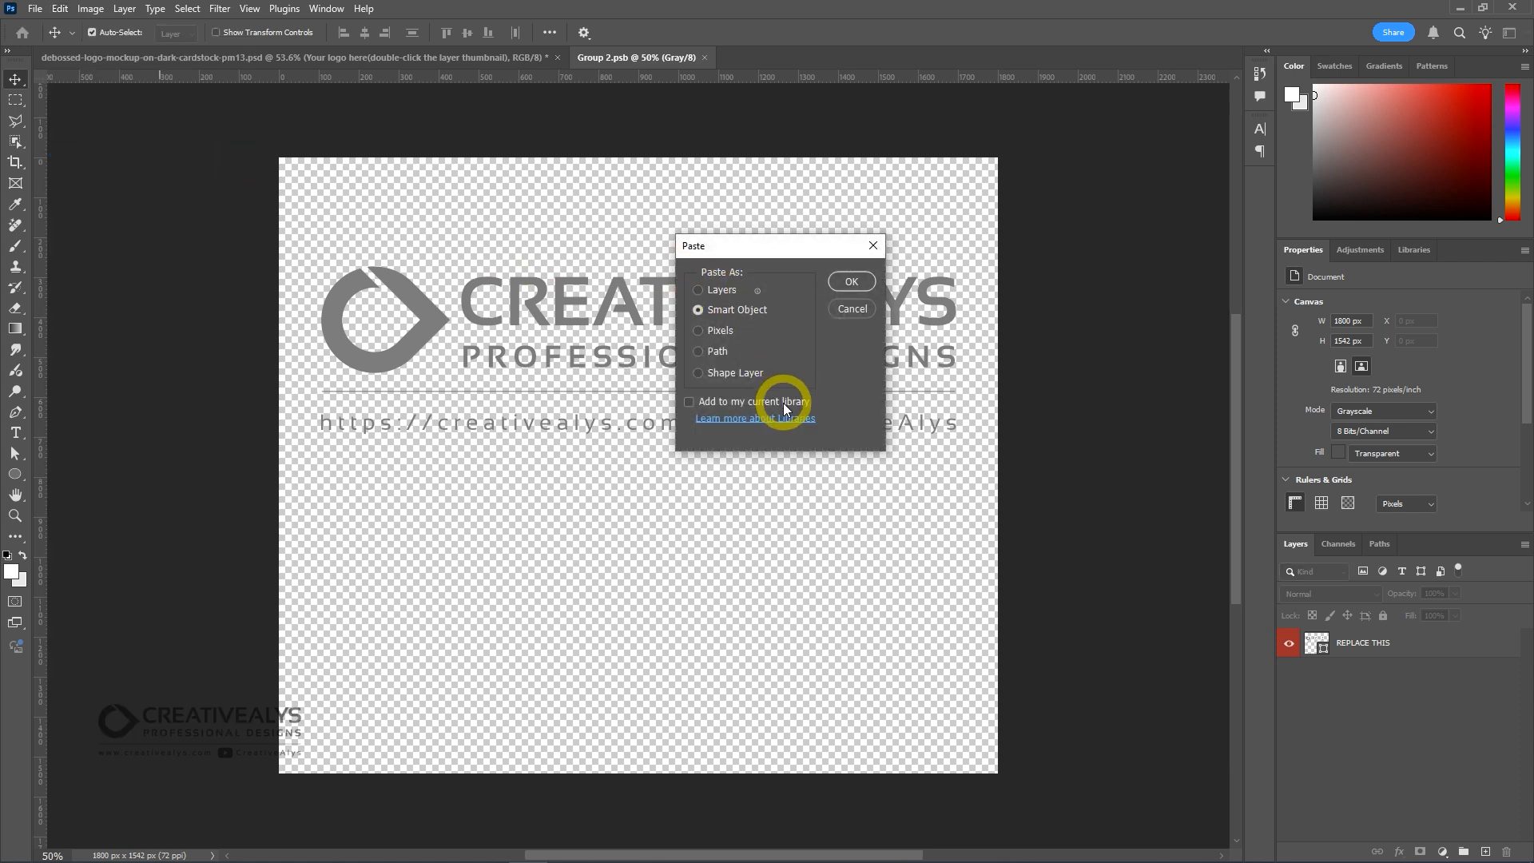
left_click(848, 281)
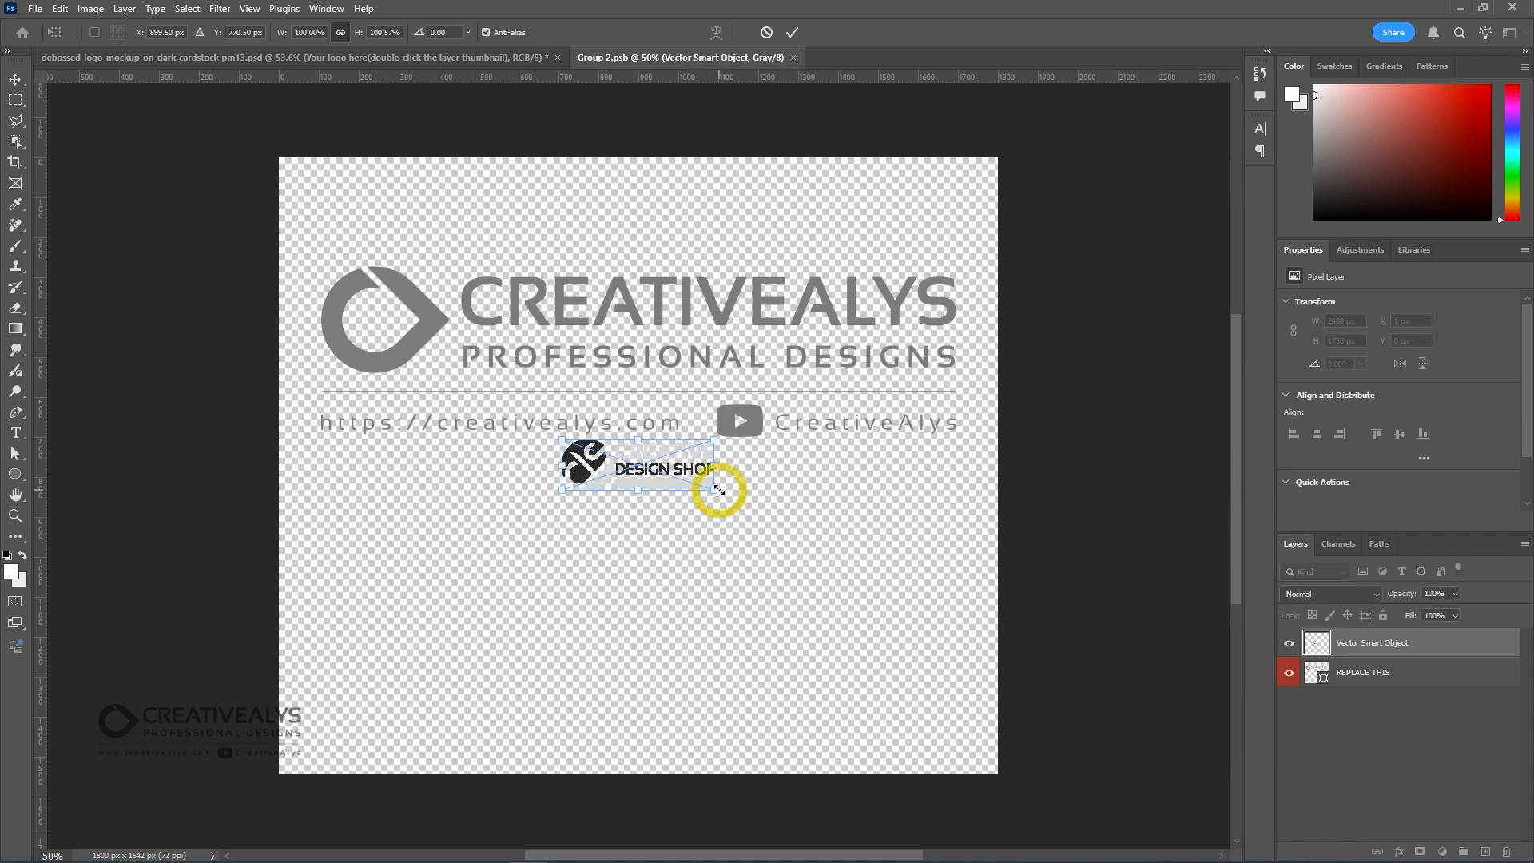
Step: Enlarge the pasted Creative Design Shop logo to about 1591 px wide and move it up over the original Creativealys logo
left_click_drag(719, 490, 945, 620)
key("Return")
left_click_drag(517, 505, 524, 396)
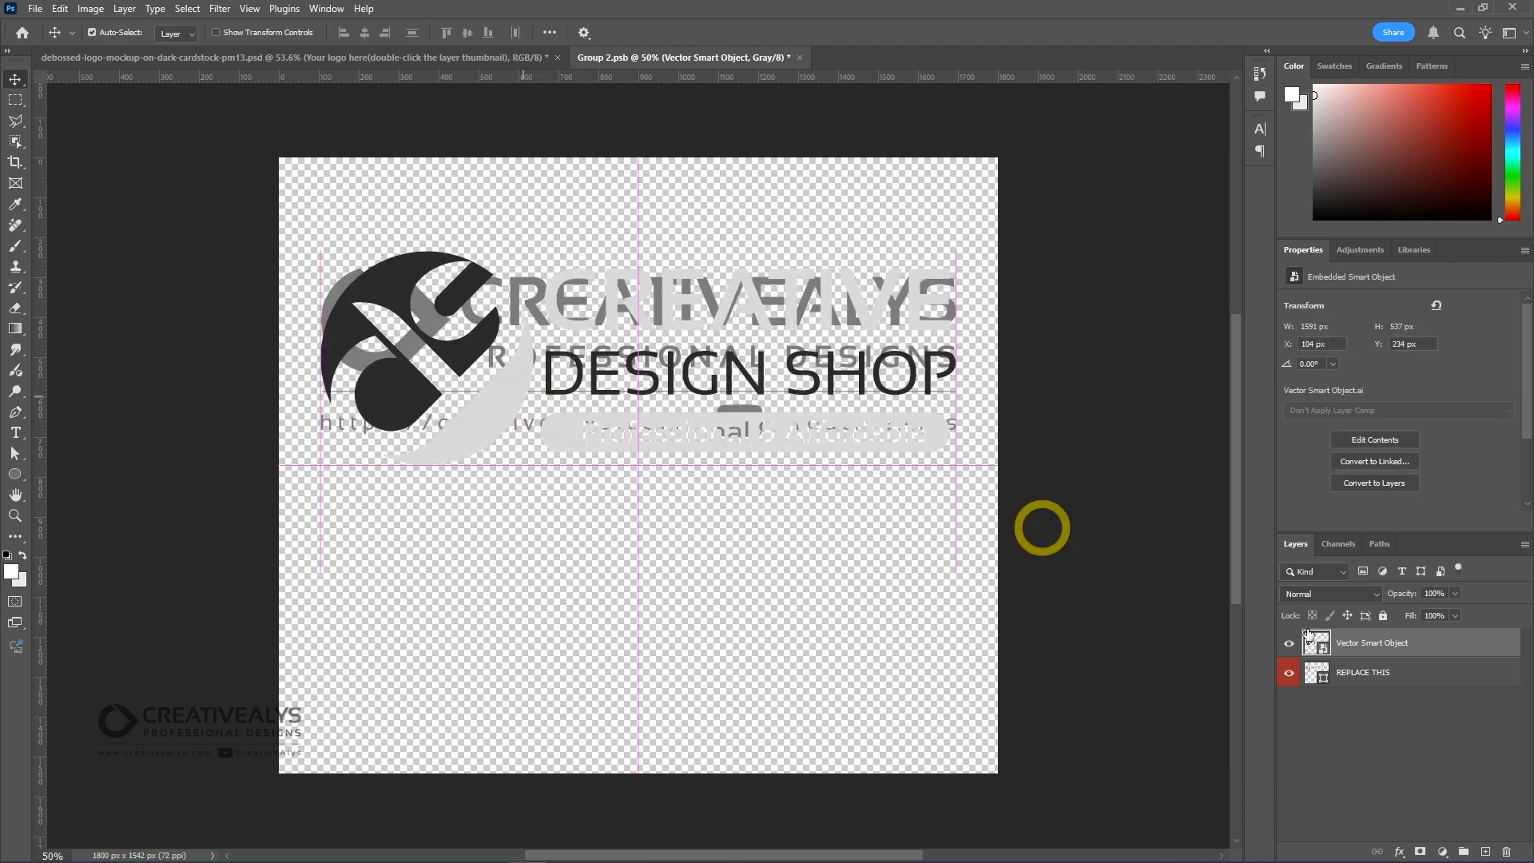
Step: Hide the REPLACE THIS layer, then save and close Group 2.psb to update the mockup
left_click(1288, 672)
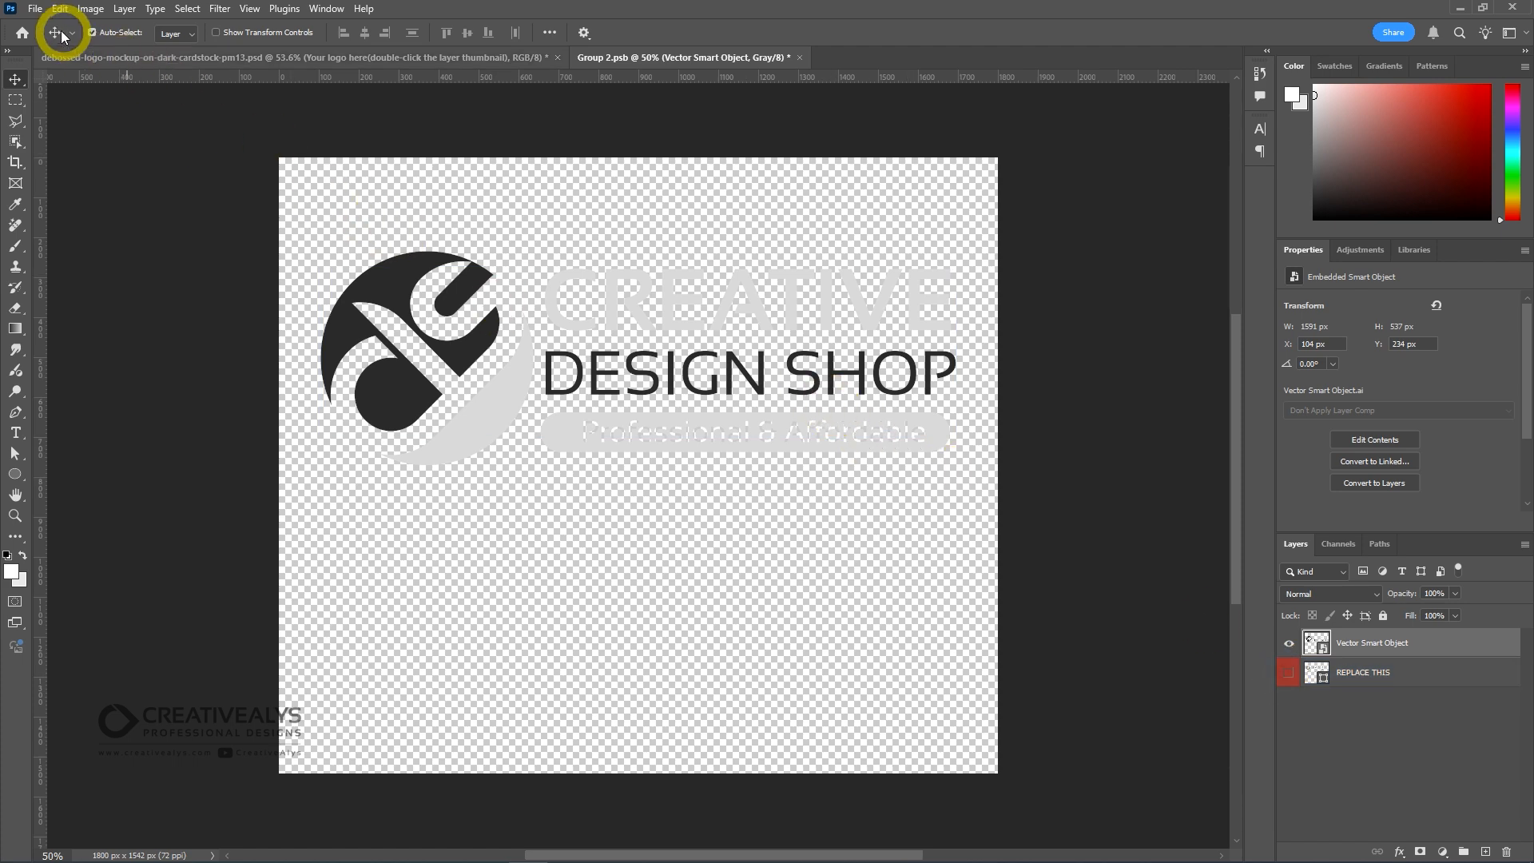
left_click(35, 8)
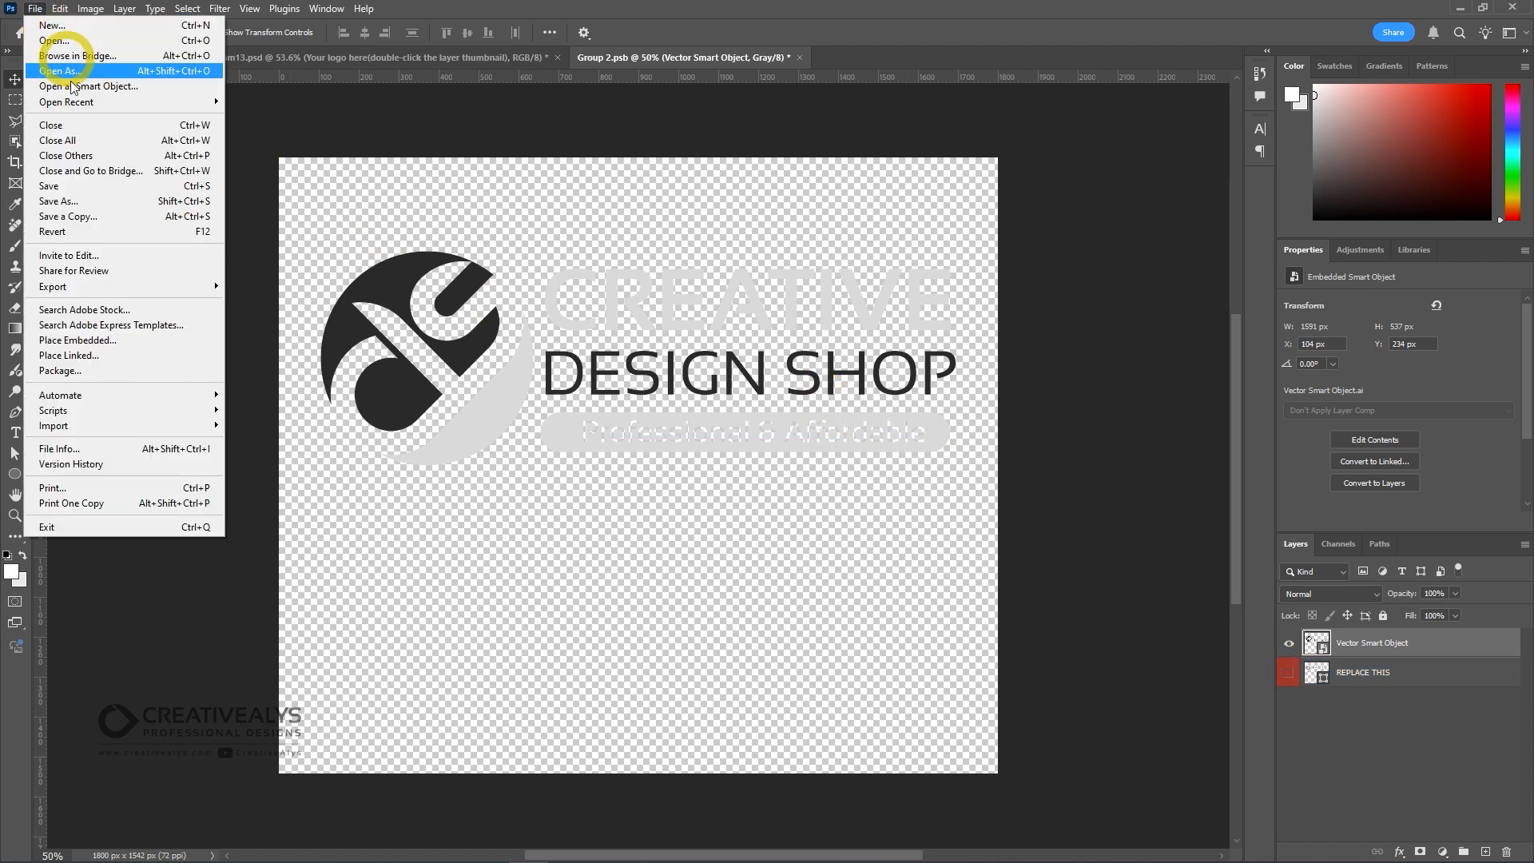
left_click(117, 188)
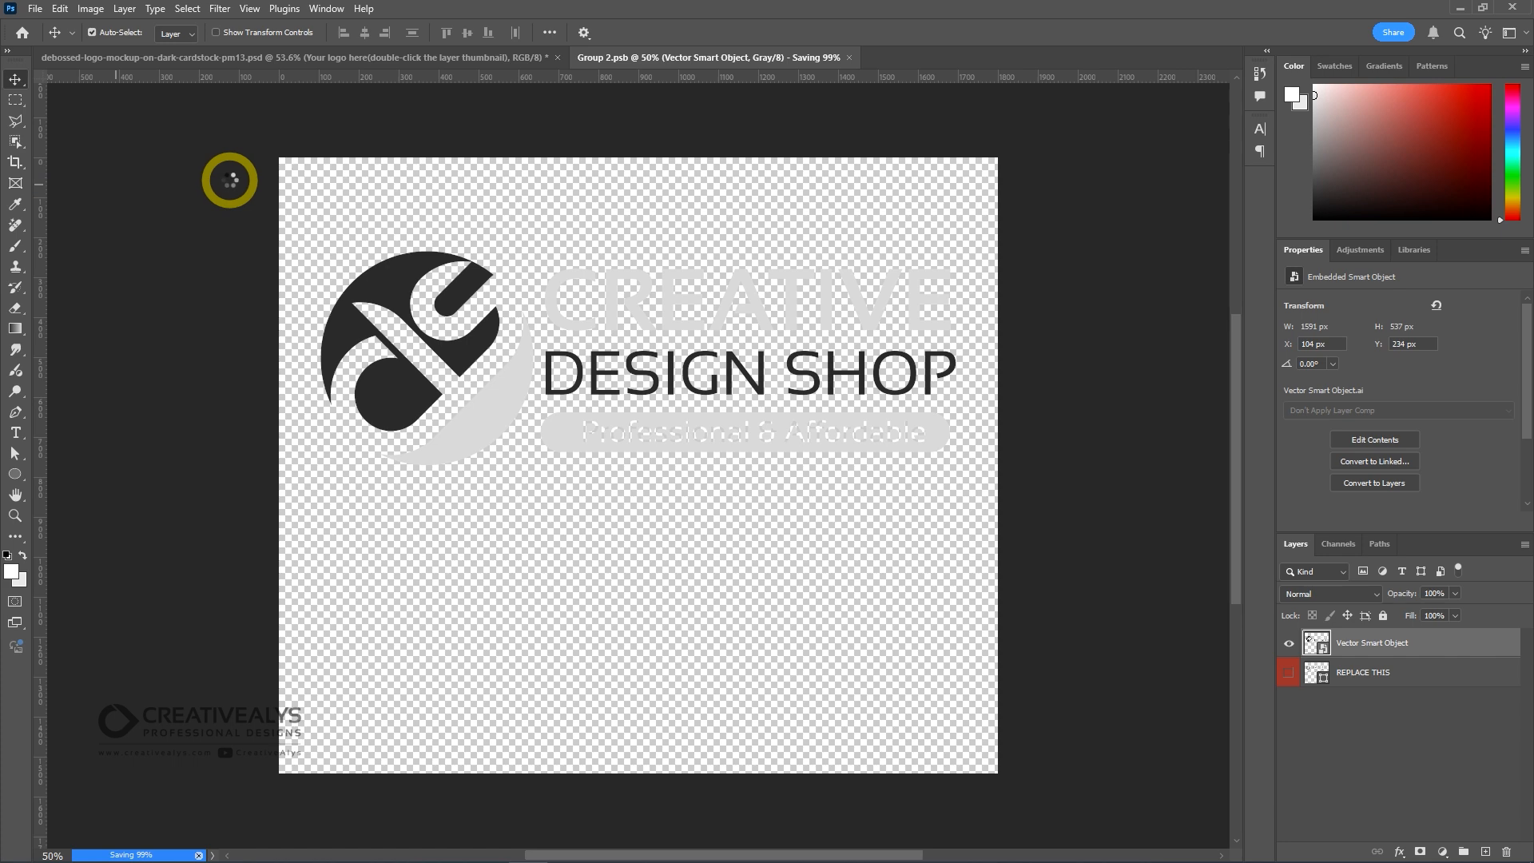
left_click(793, 57)
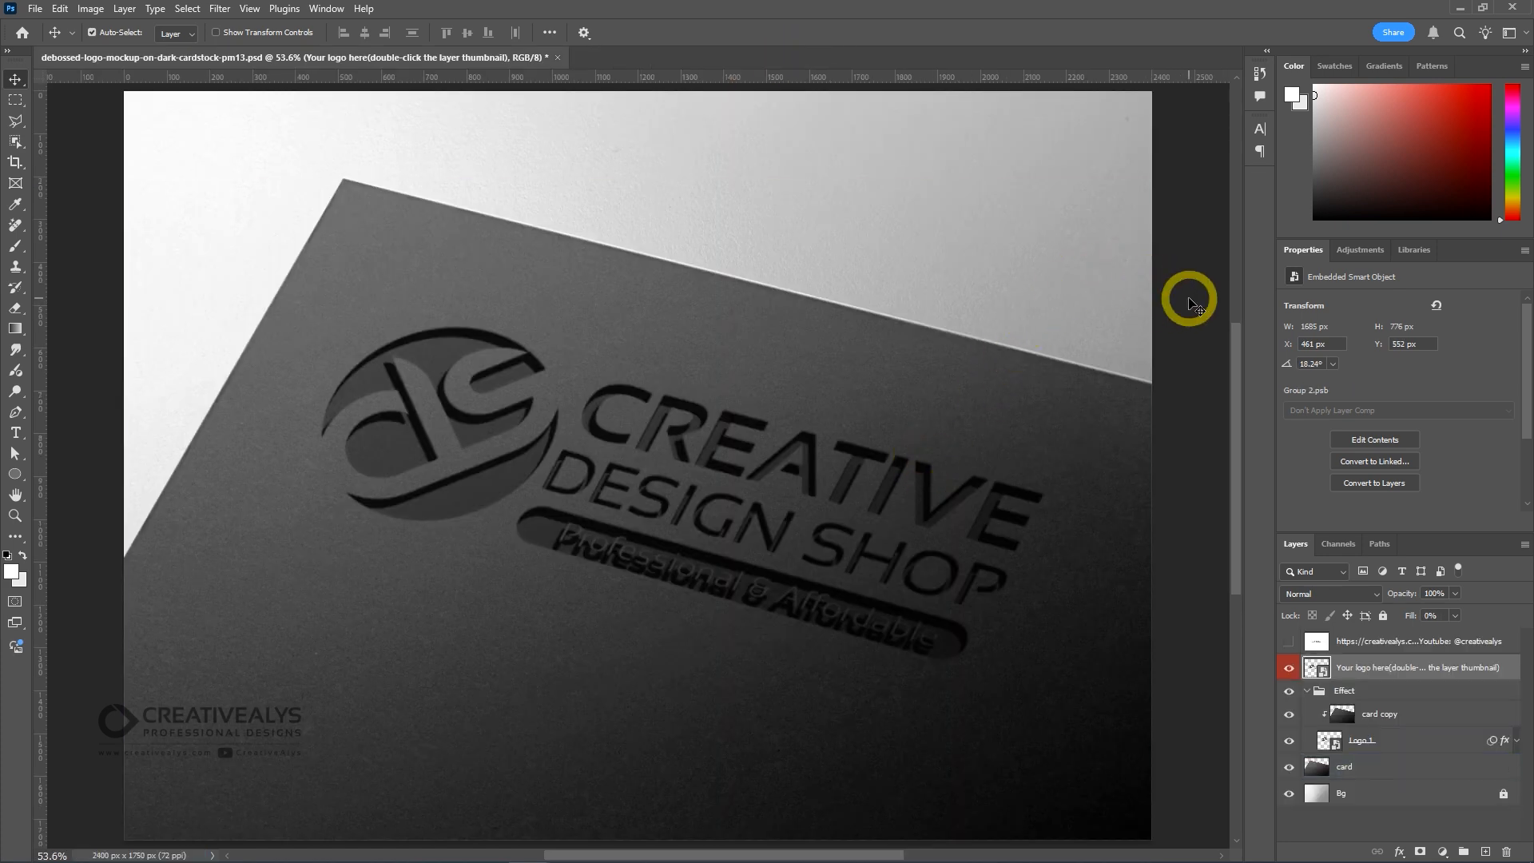
Step: Review the whole card mockup with the debossed Creative Design Shop logo at several magnifications
scroll(1191, 302, "down", 2)
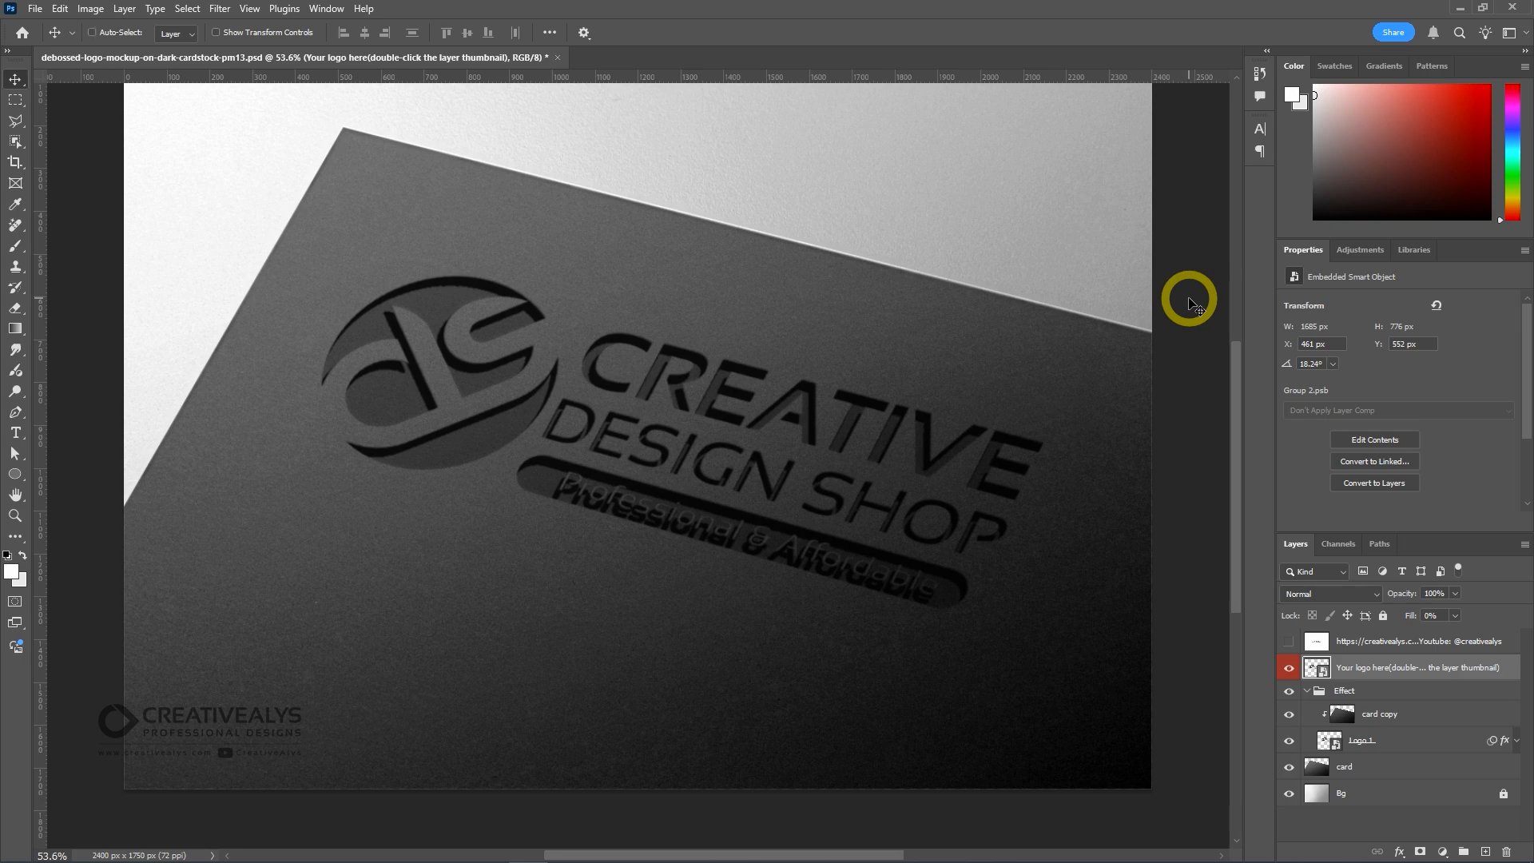
key("ctrl+plus")
key("ctrl+plus")
key("ctrl+plus")
key("ctrl+minus")
key("ctrl+minus")
key("ctrl+minus")
key("ctrl+minus")
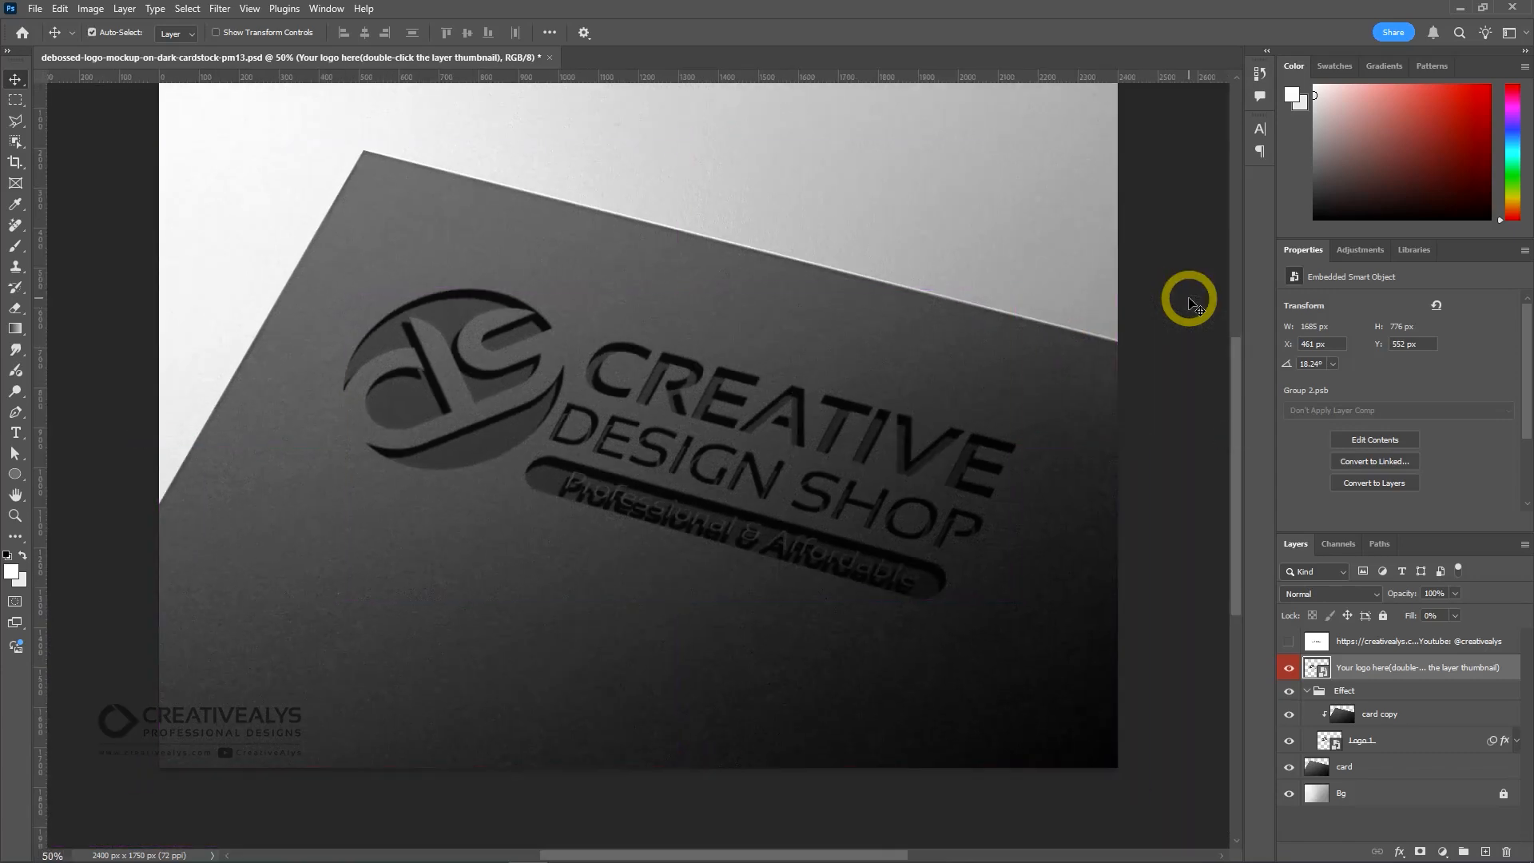
key("ctrl+minus")
key("ctrl+minus")
key("ctrl+minus")
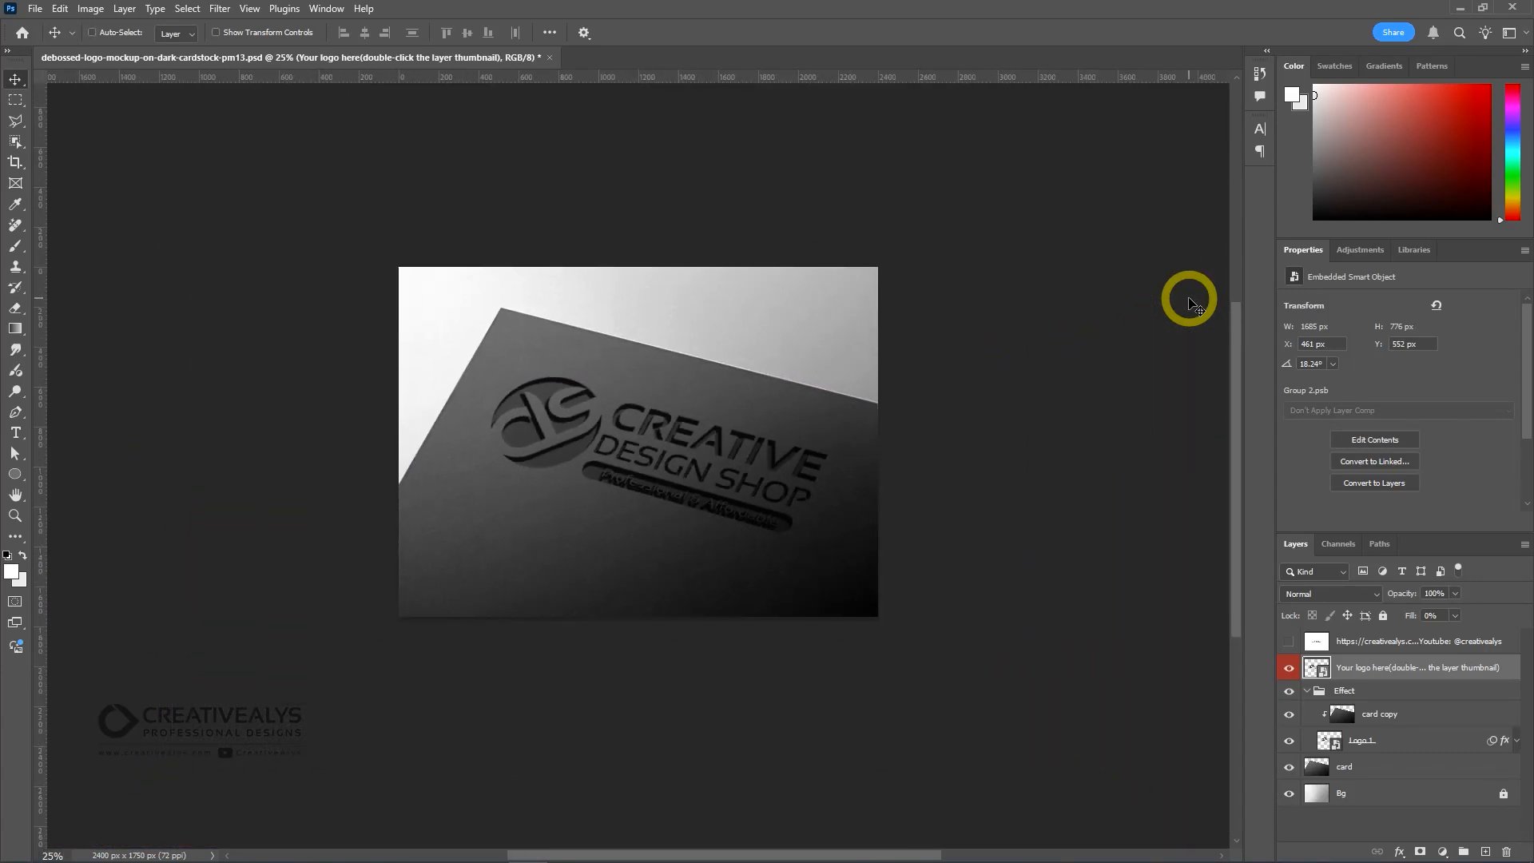
key("ctrl+plus")
key("ctrl+plus")
key("ctrl+plus")
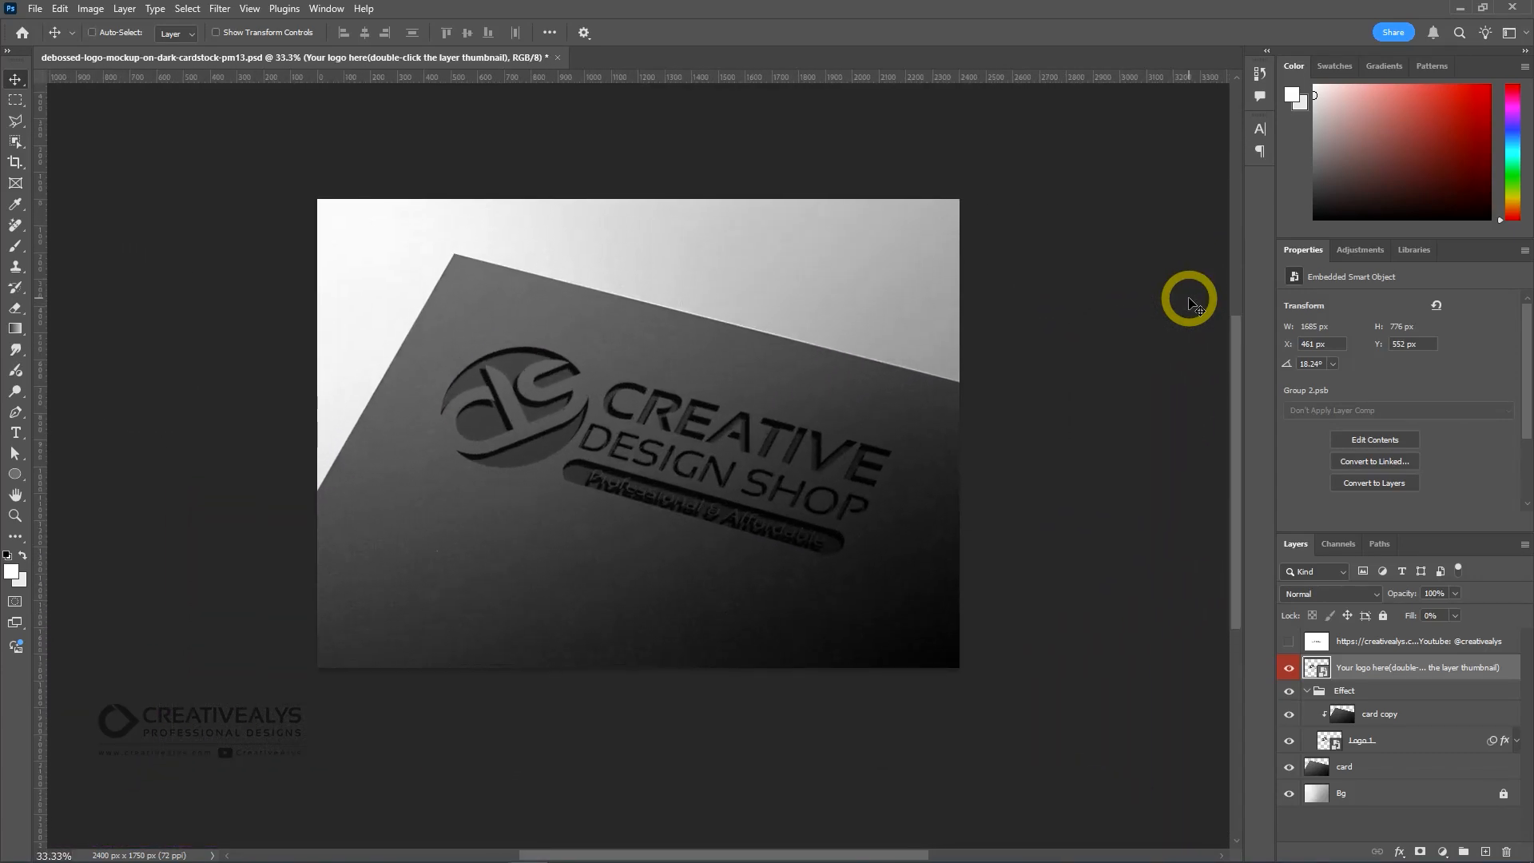
left_click_drag(1189, 302, 1143, 321)
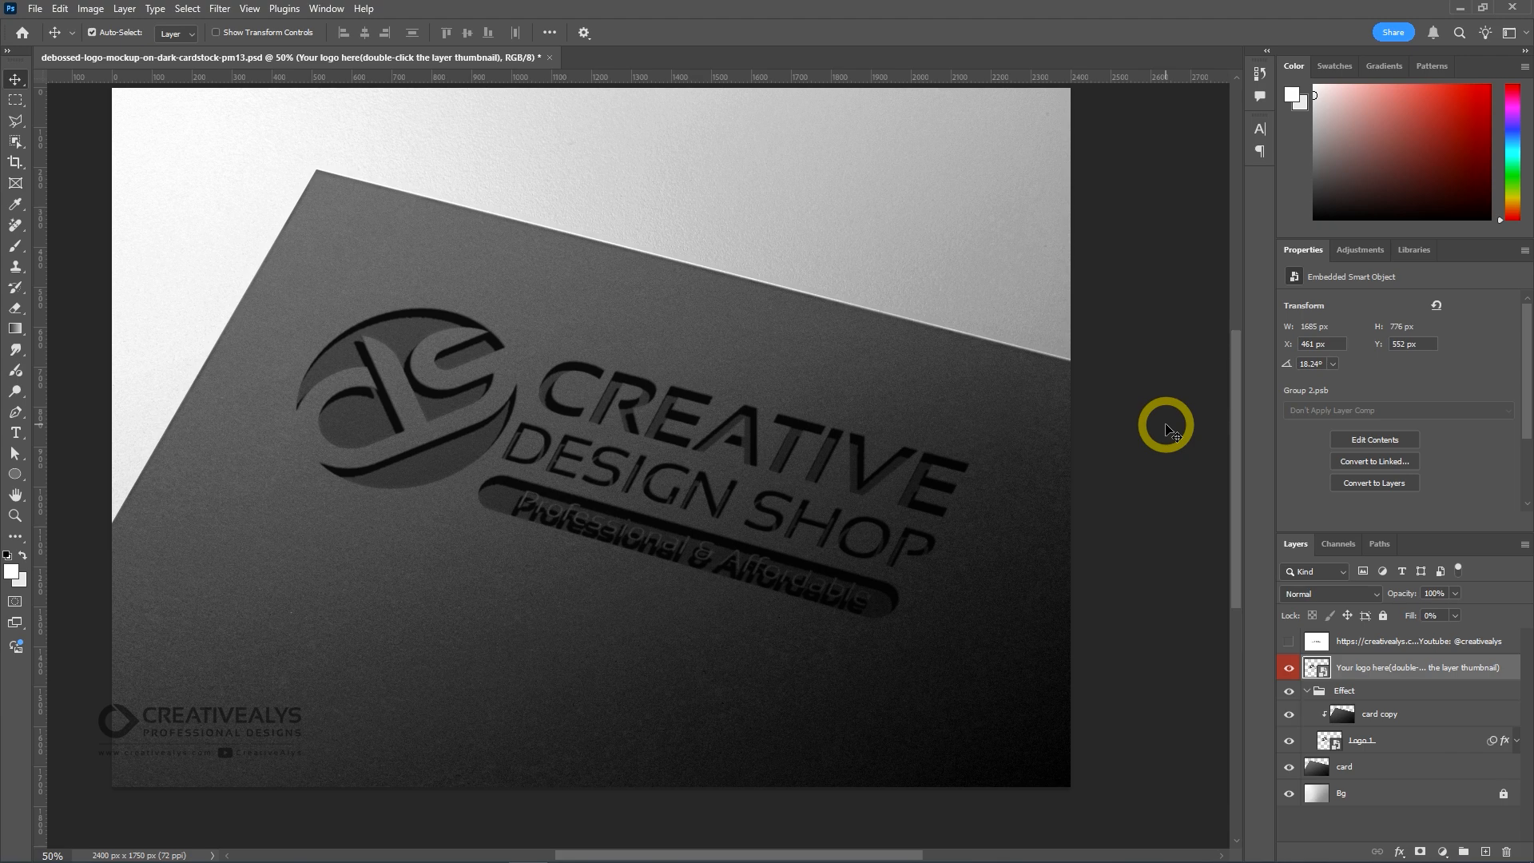
left_click_drag(1163, 413, 1188, 423)
key("ctrl+plus")
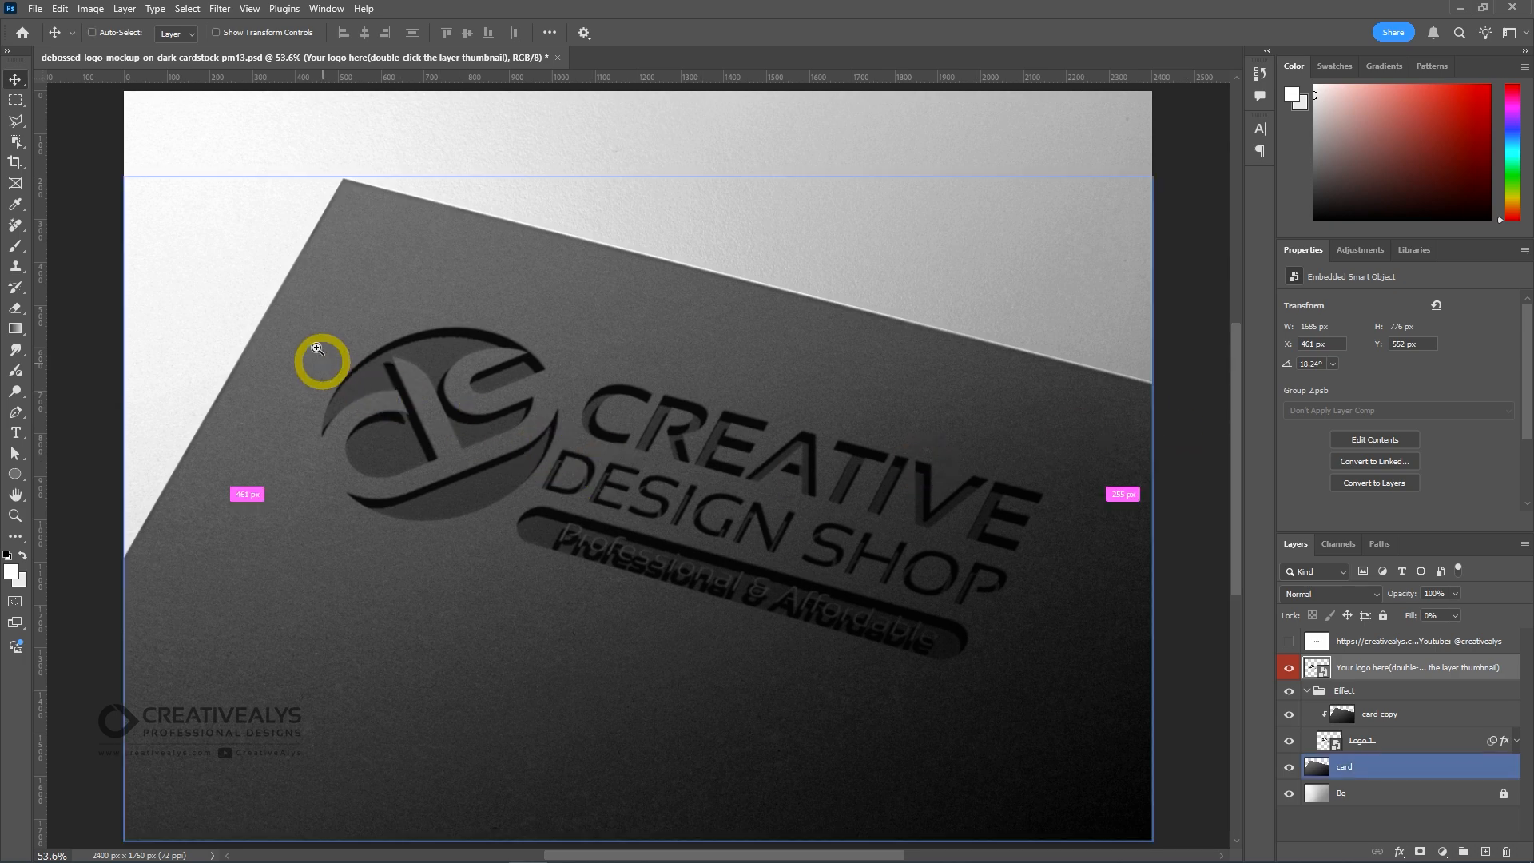
Step: Inspect the debossed edges and shadows of the Creative Design Shop emblem and lettering up close
left_click_drag(117, 211, 506, 415)
left_click_drag(781, 539, 507, 331)
left_click_drag(779, 613, 622, 482)
left_click_drag(799, 582, 745, 575)
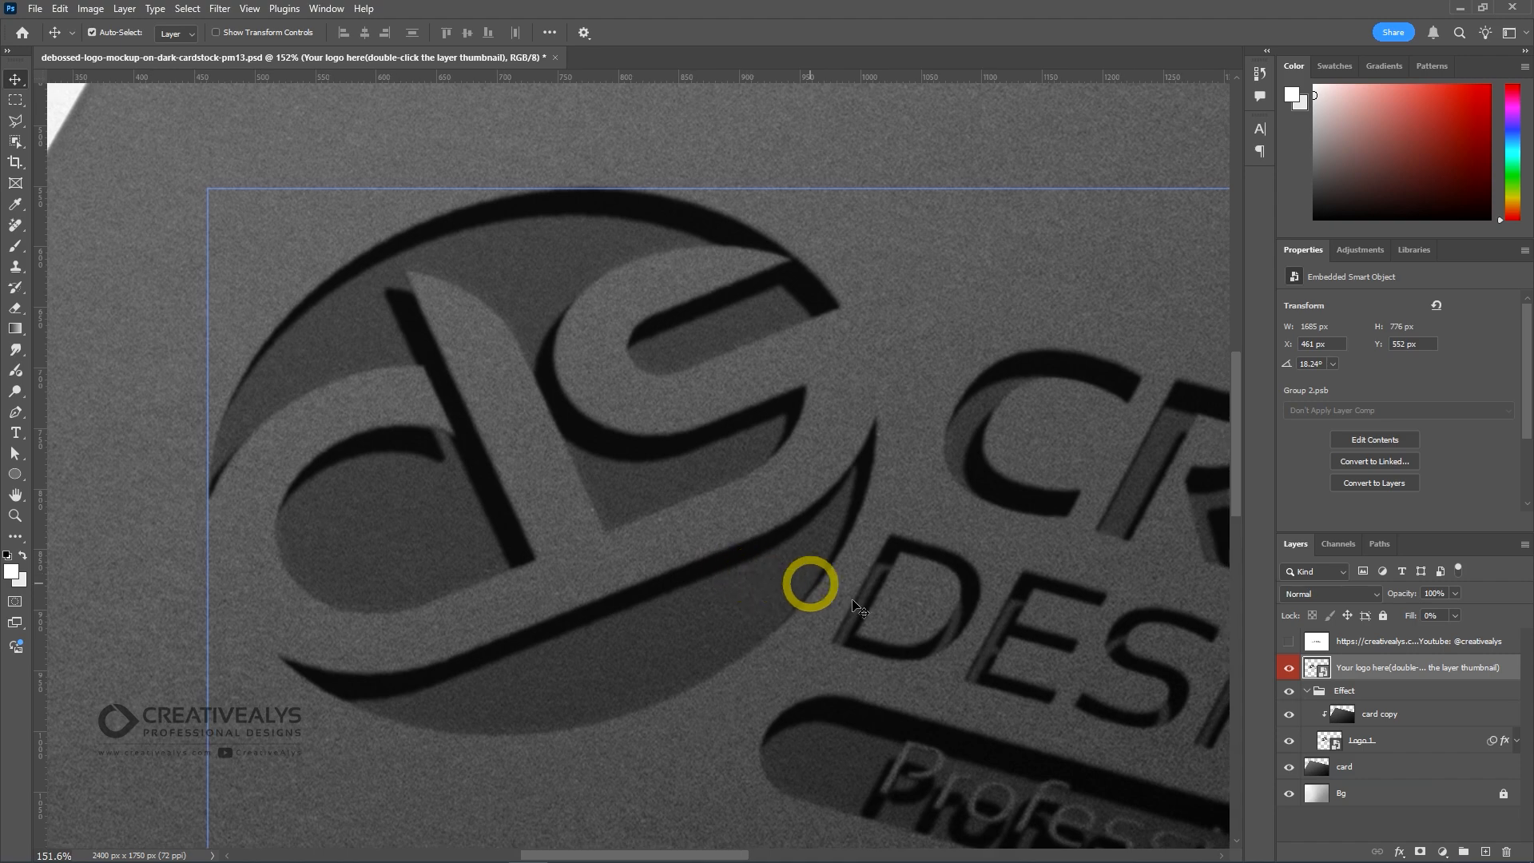
left_click_drag(988, 631, 798, 570)
left_click_drag(949, 632, 657, 564)
left_click_drag(852, 599, 903, 534)
left_click_drag(520, 482, 848, 747)
left_click_drag(681, 544, 945, 626)
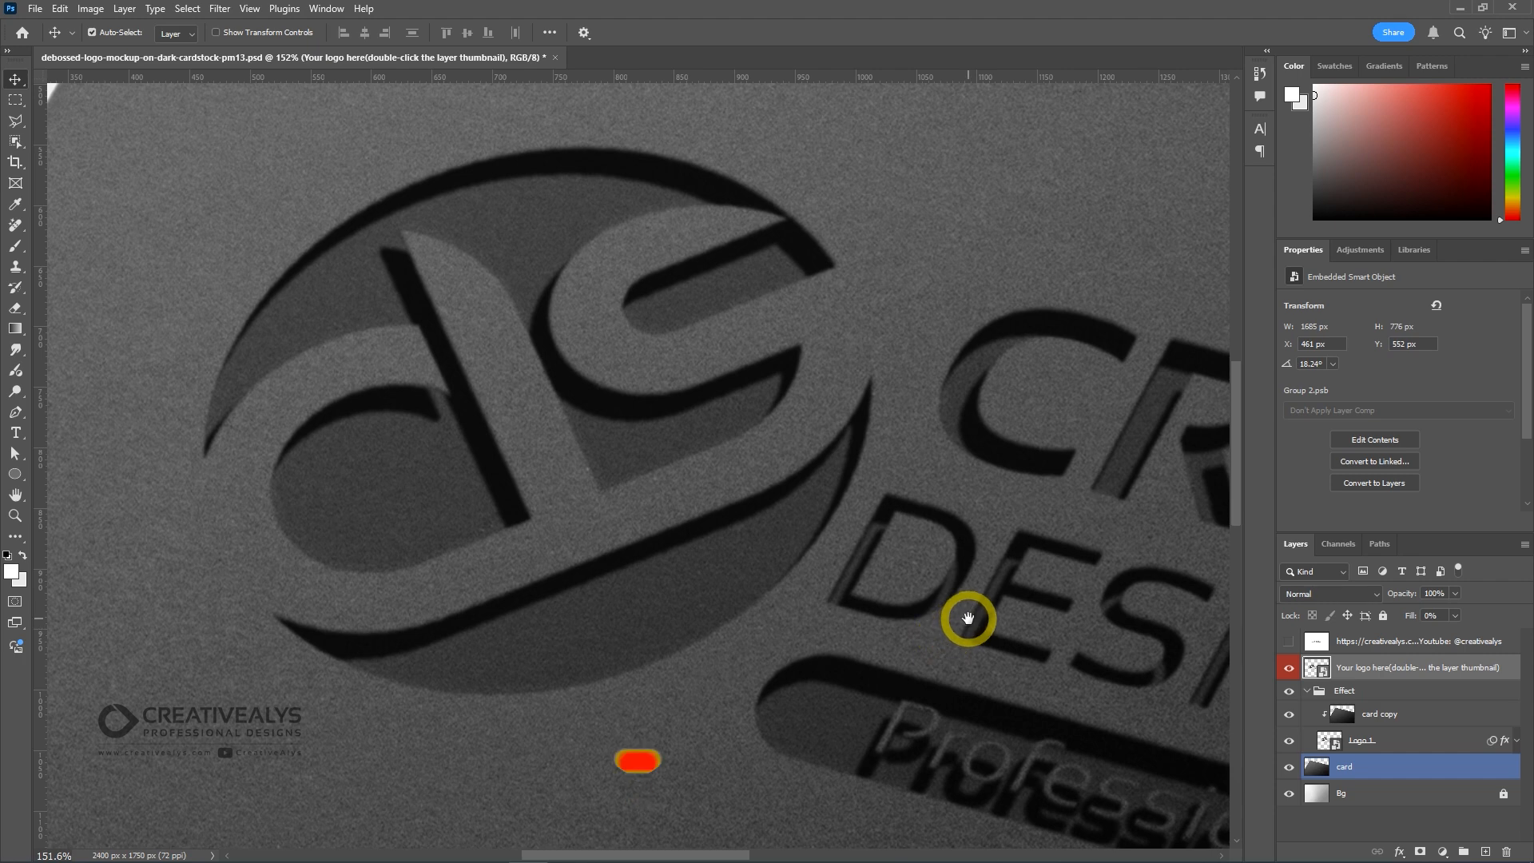
key("ctrl+0")
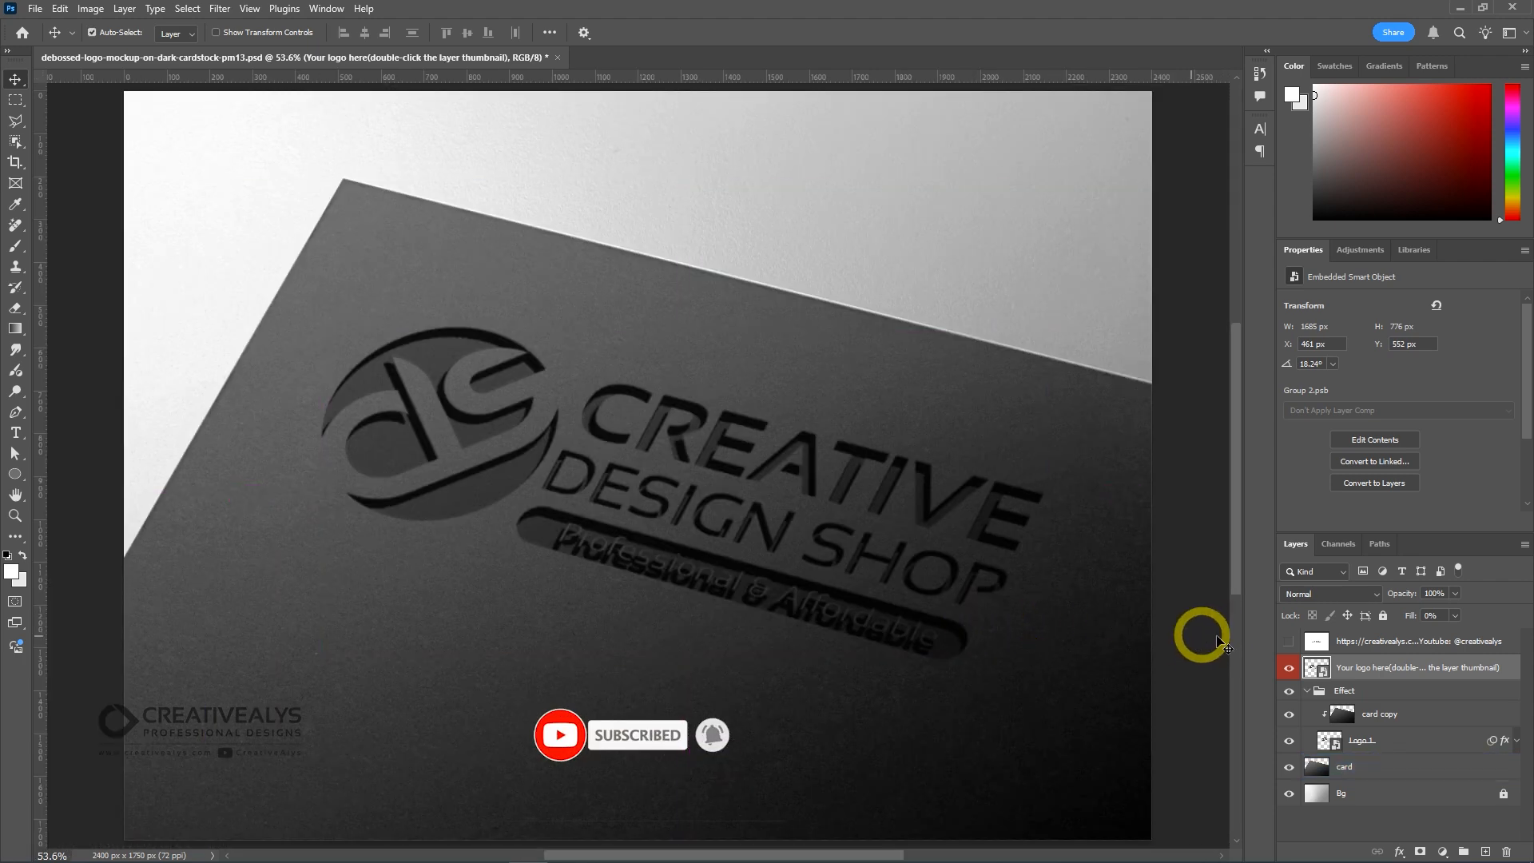
Step: Reopen the contents of the "Your logo here" smart object and pick up the Delectybles logo from logos-to-try.ai in Illustrator
double_click(1314, 670)
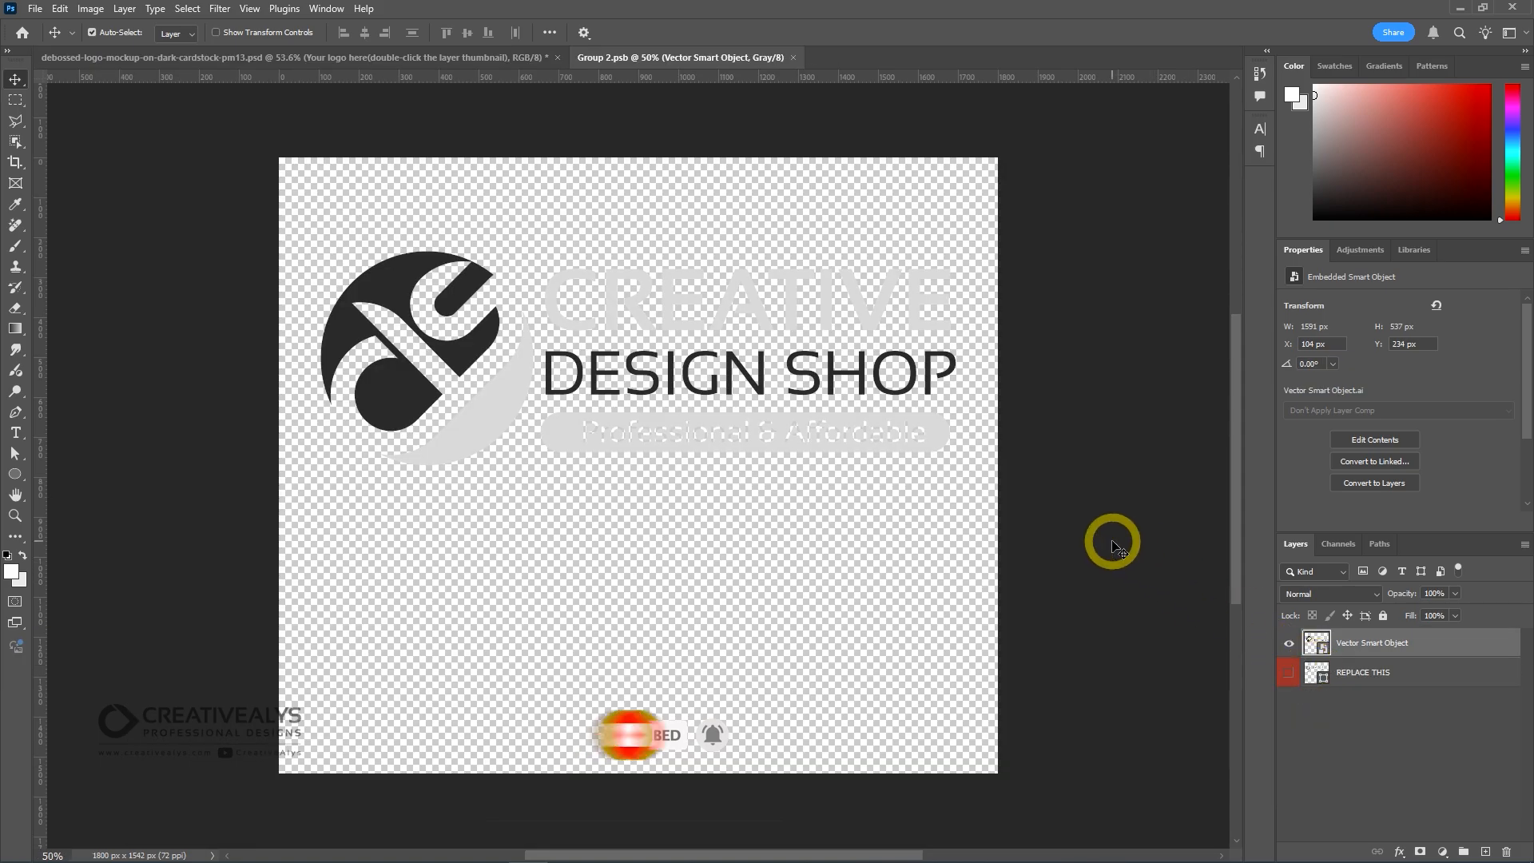
key("alt+Tab")
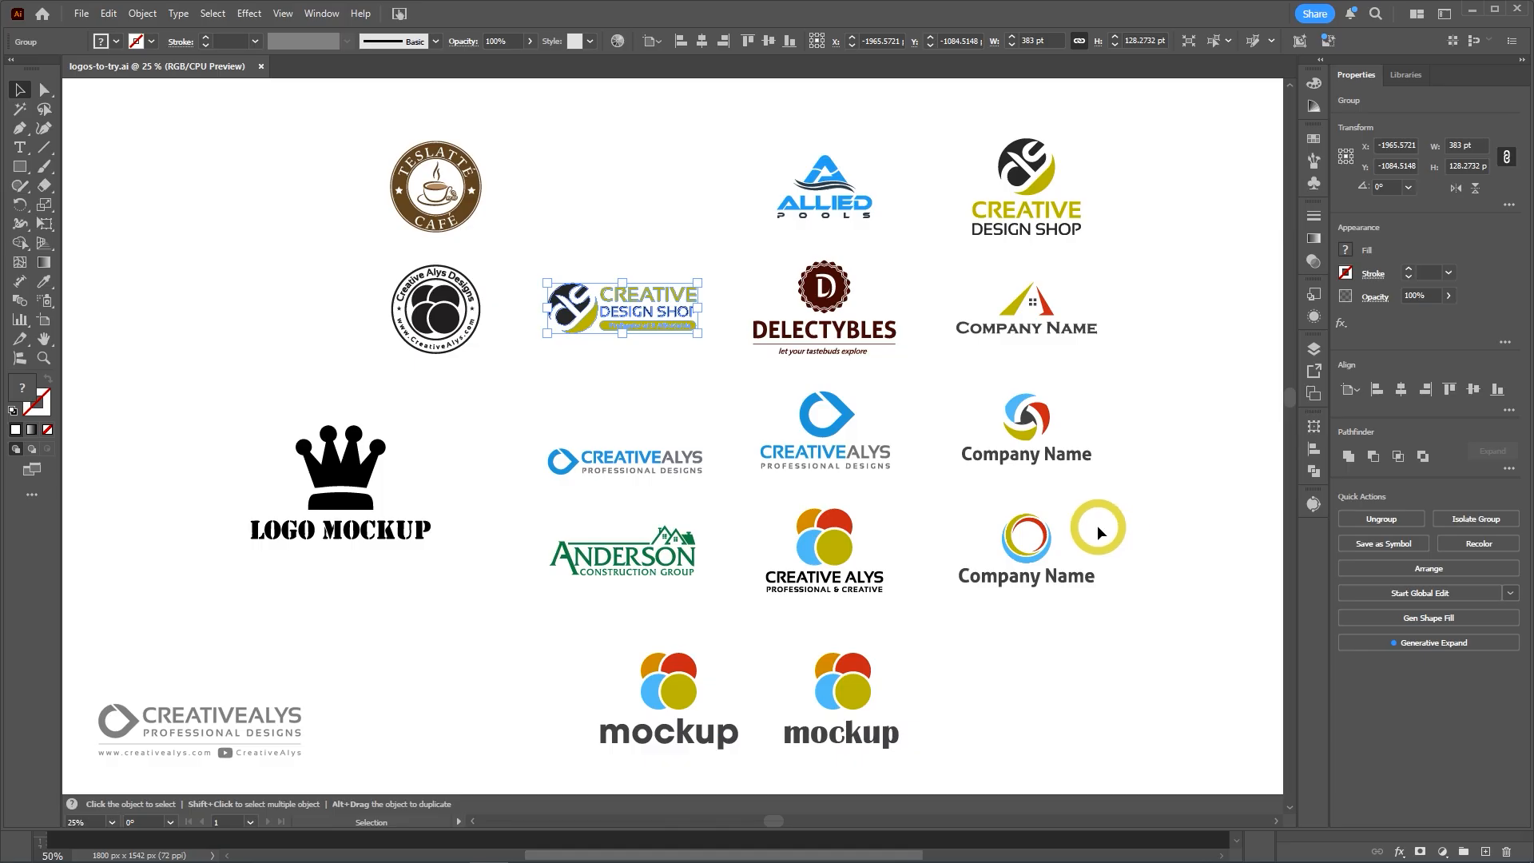
left_click(891, 300)
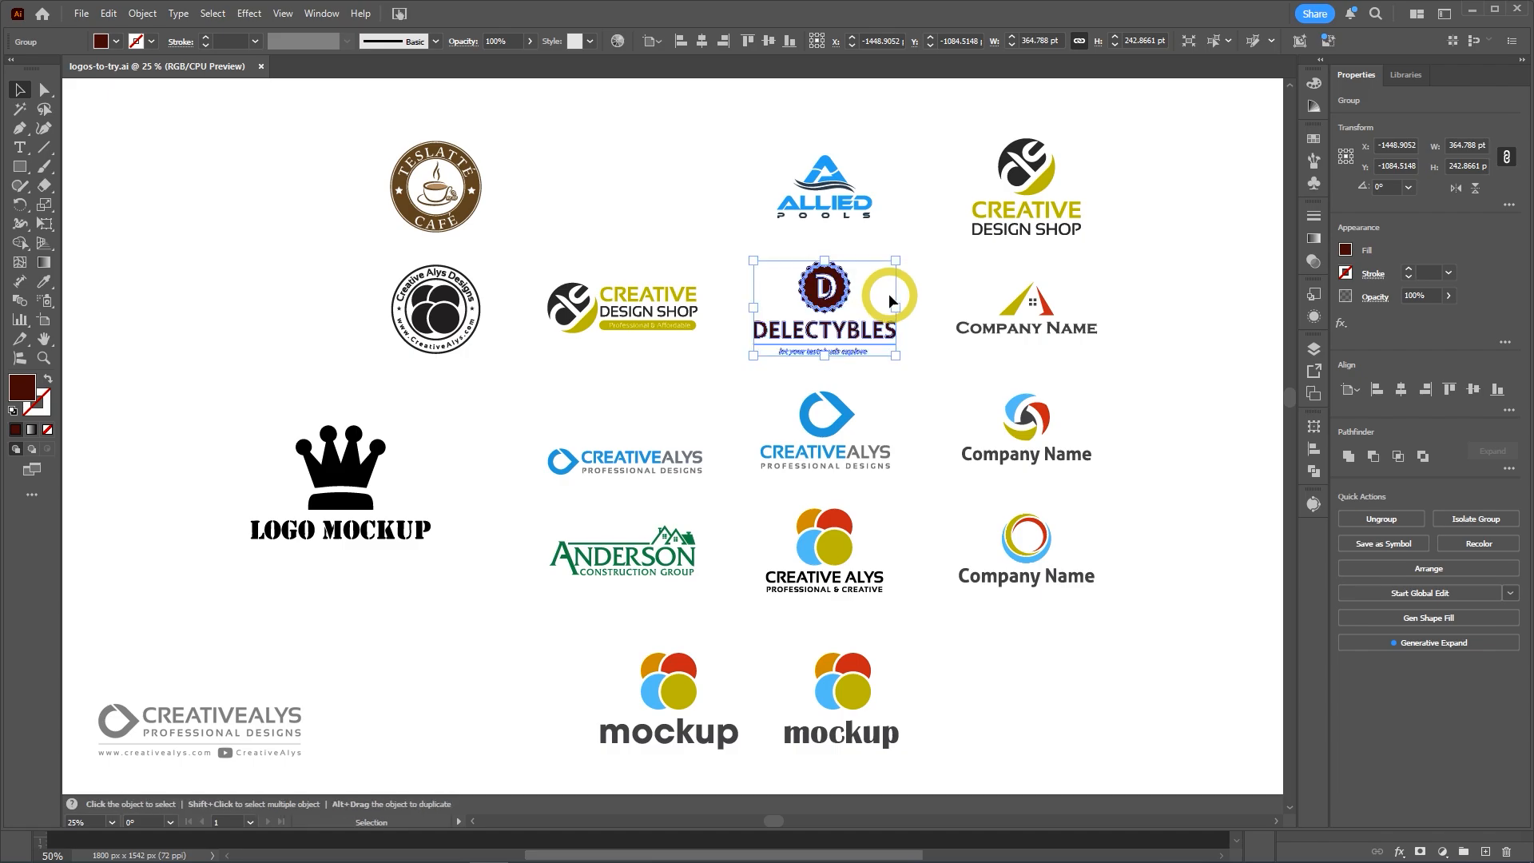
Step: Paste the Delectybles logo into Group 2.psb in Photoshop as a Smart Object, enlarge it to about 1435 px wide, and move it up
key("alt+Tab")
key("ctrl+v")
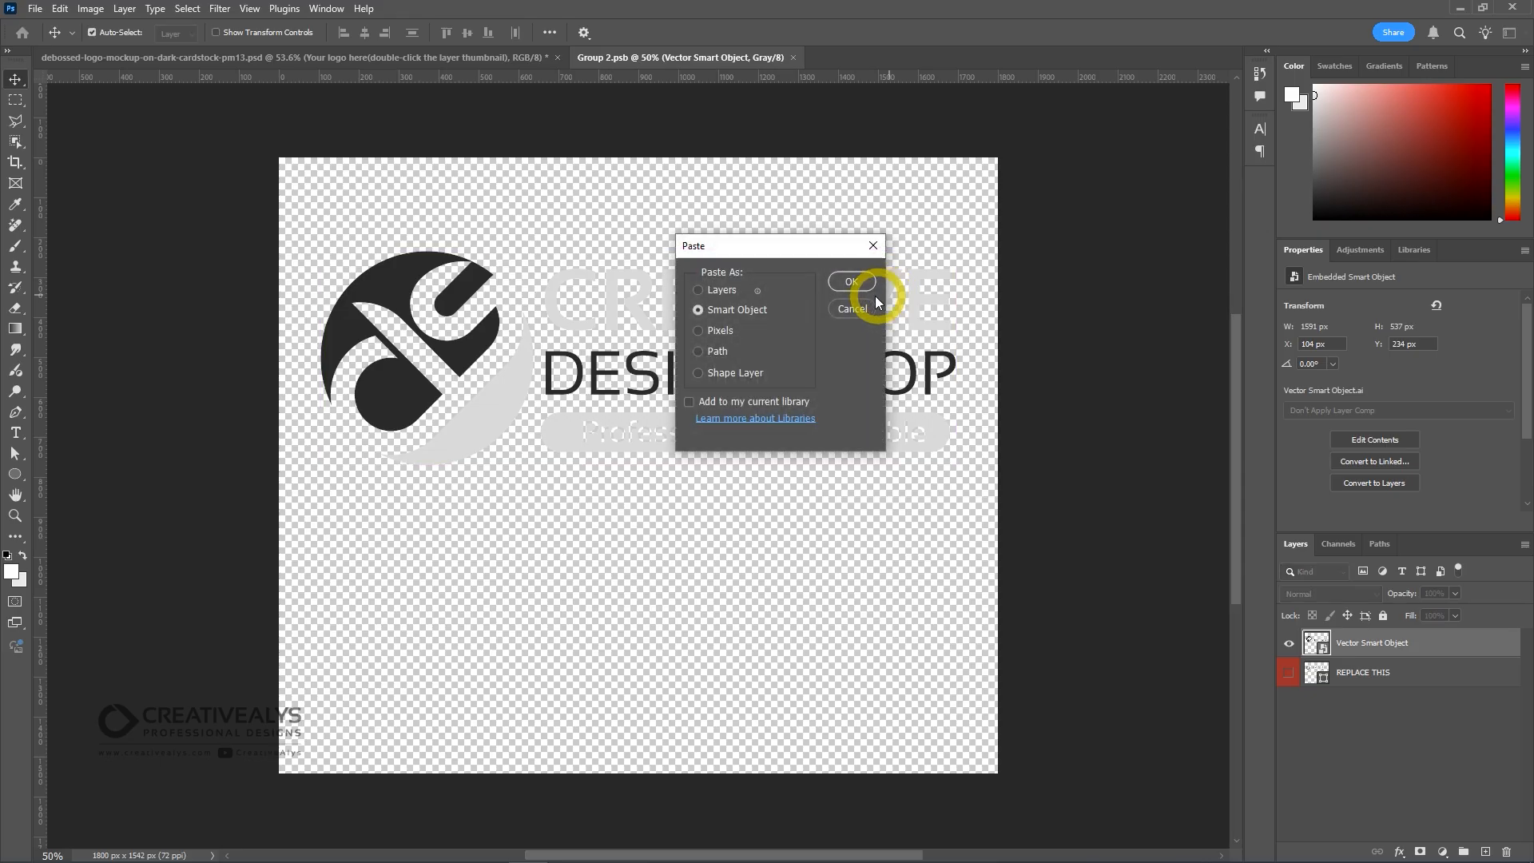
left_click(850, 282)
left_click_drag(710, 517, 910, 653)
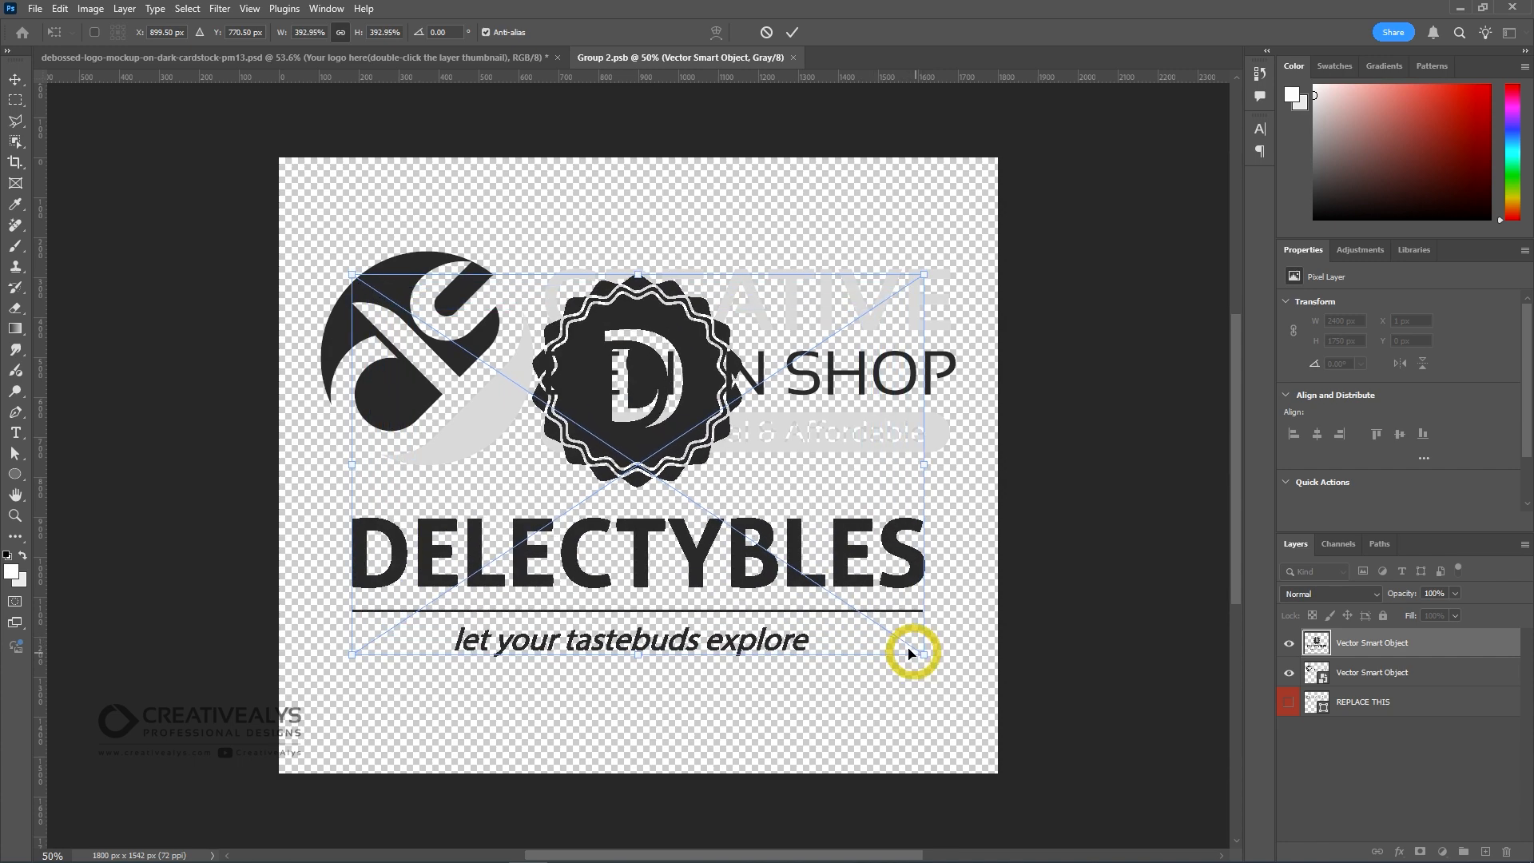
key("Return")
left_click_drag(796, 552, 793, 476)
Step: Hide the Creative Design Shop logo layer, then save and close Group 2.psb to apply the Delectybles logo
left_click(1288, 672)
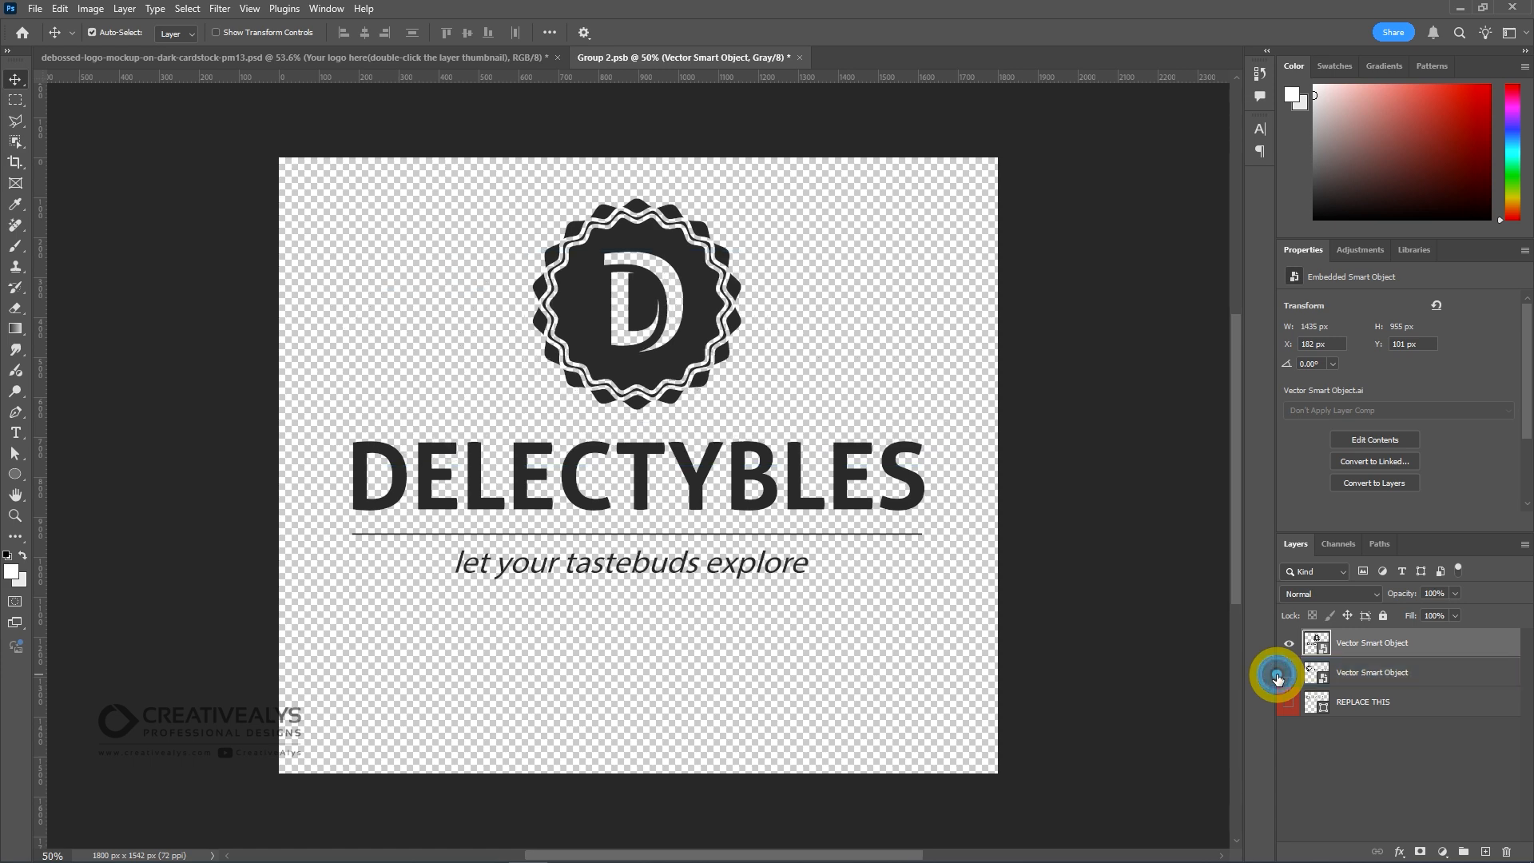
key("ctrl+s")
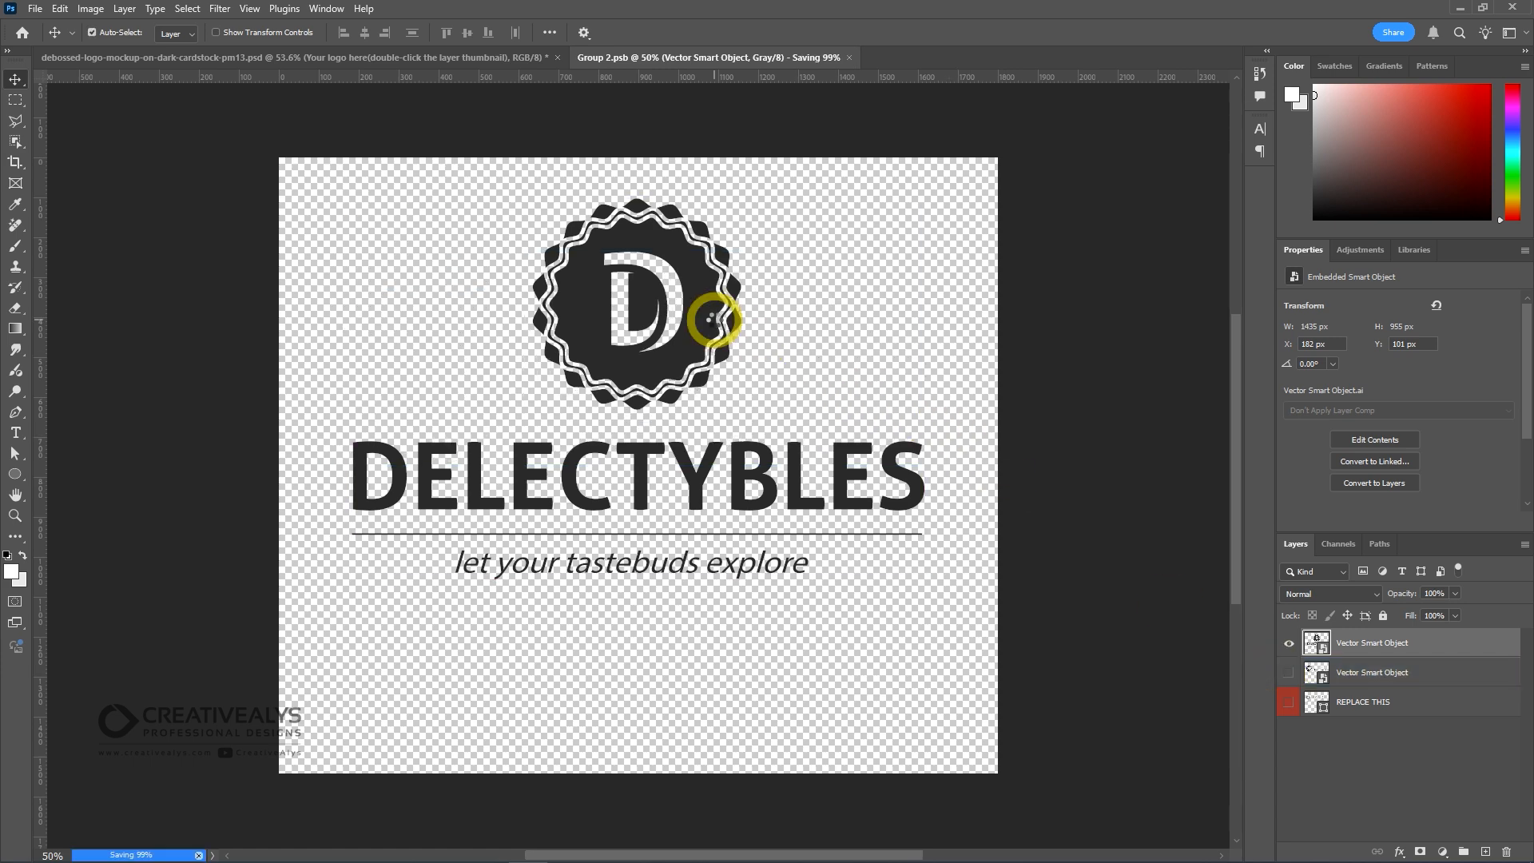
left_click(793, 57)
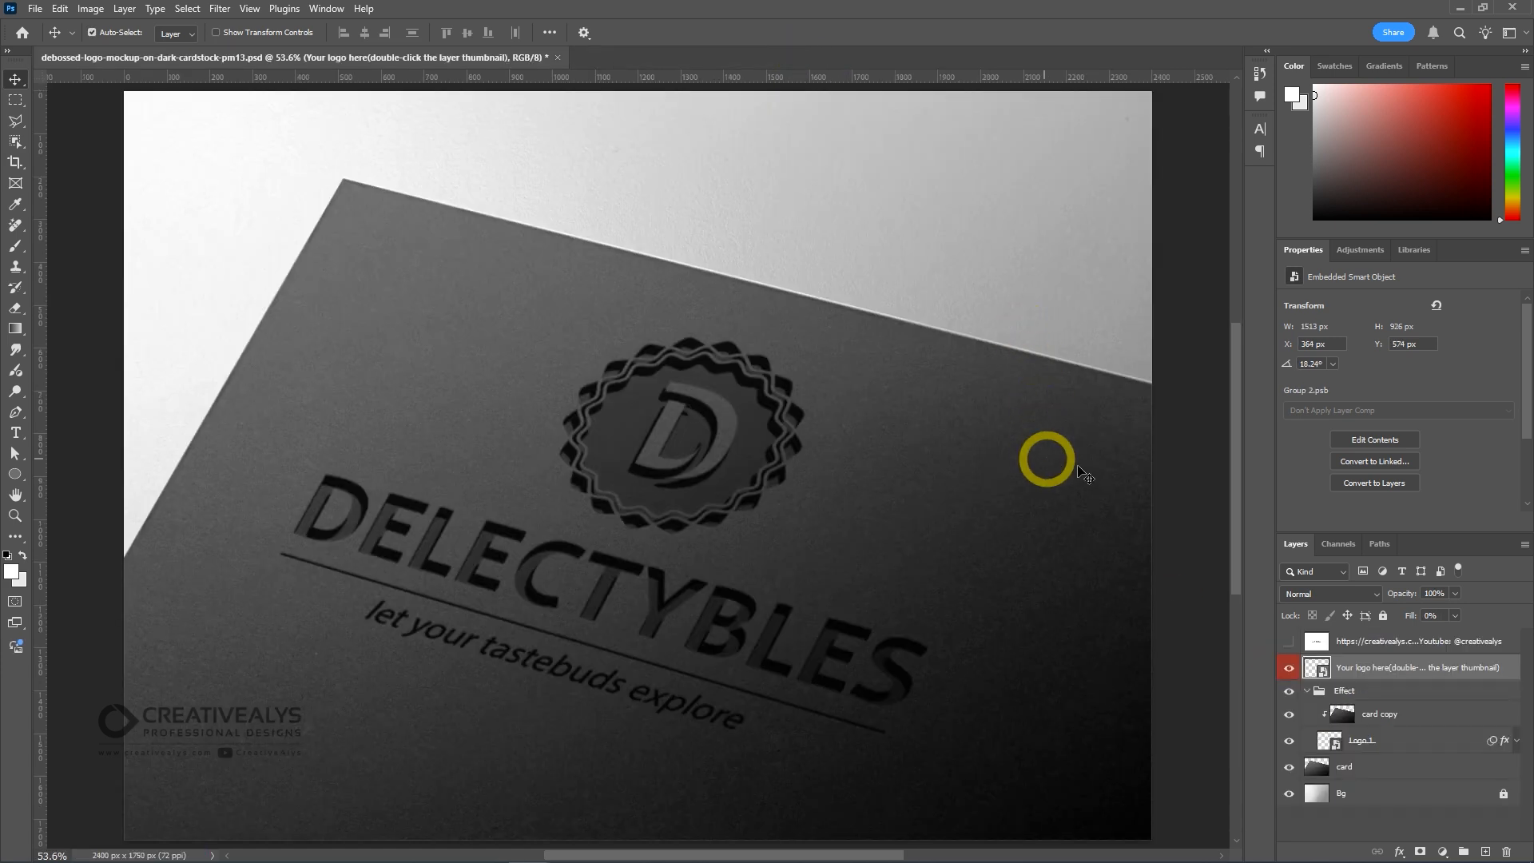
Step: Inspect the debossed edges and shadows of the Delectybles emblem and lettering on the card up close
scroll(1181, 527, "down", 2)
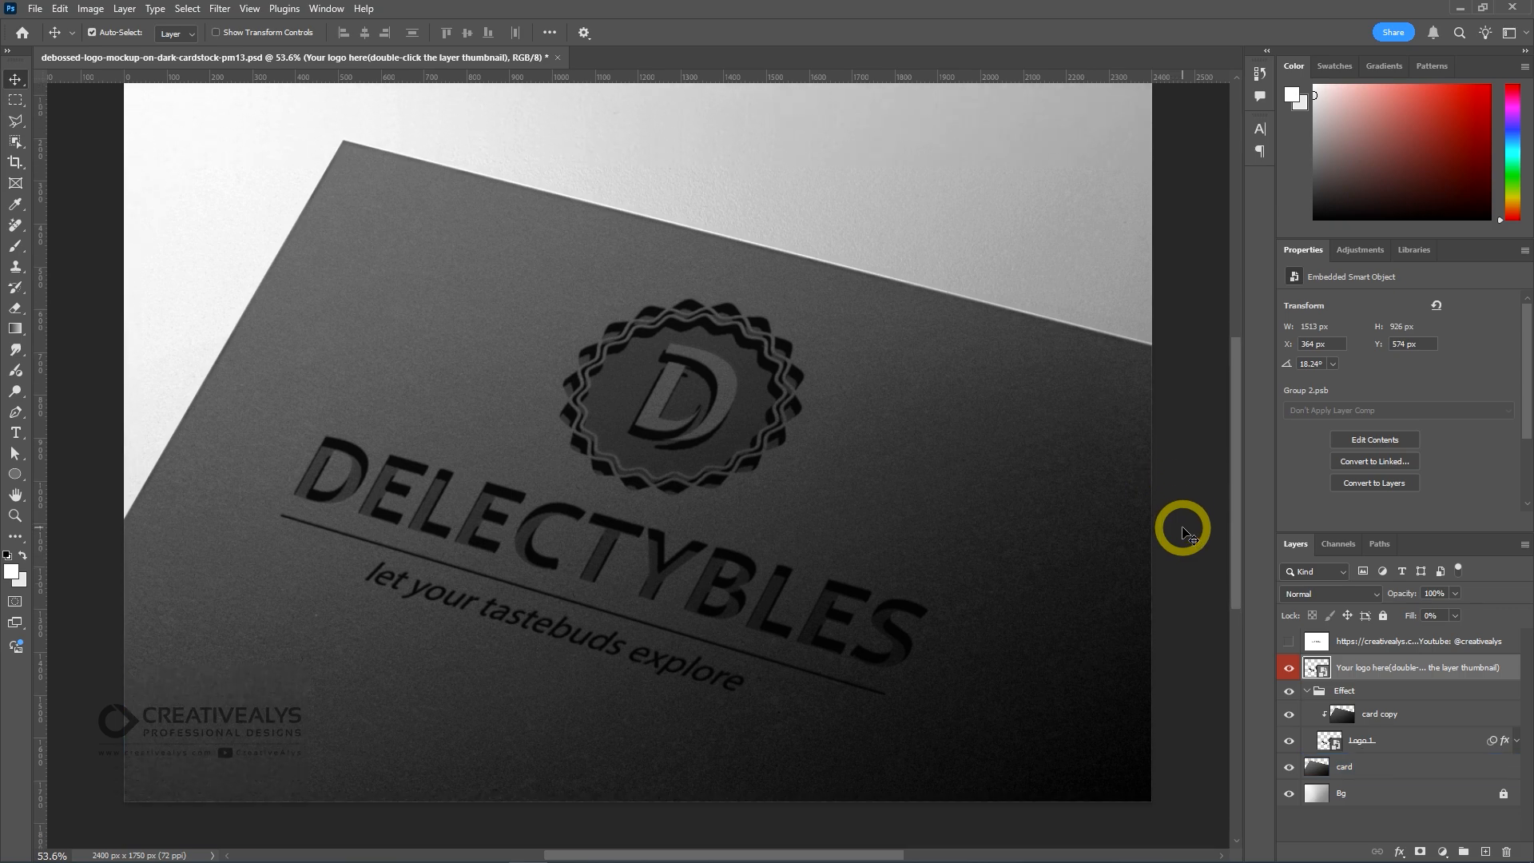
scroll(1182, 530, "down", 1)
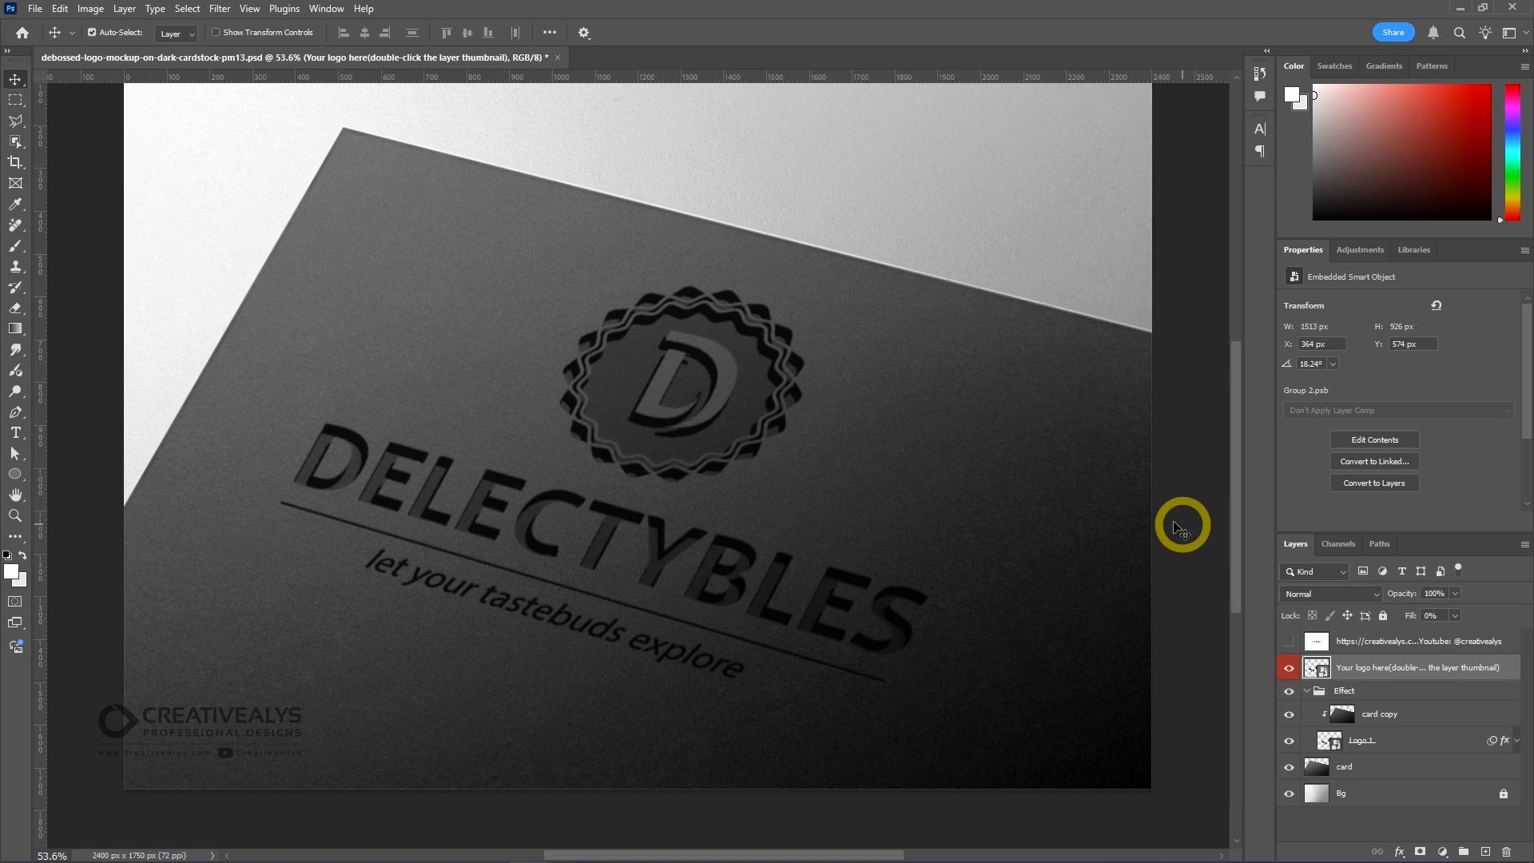
scroll(726, 404, "up", 2)
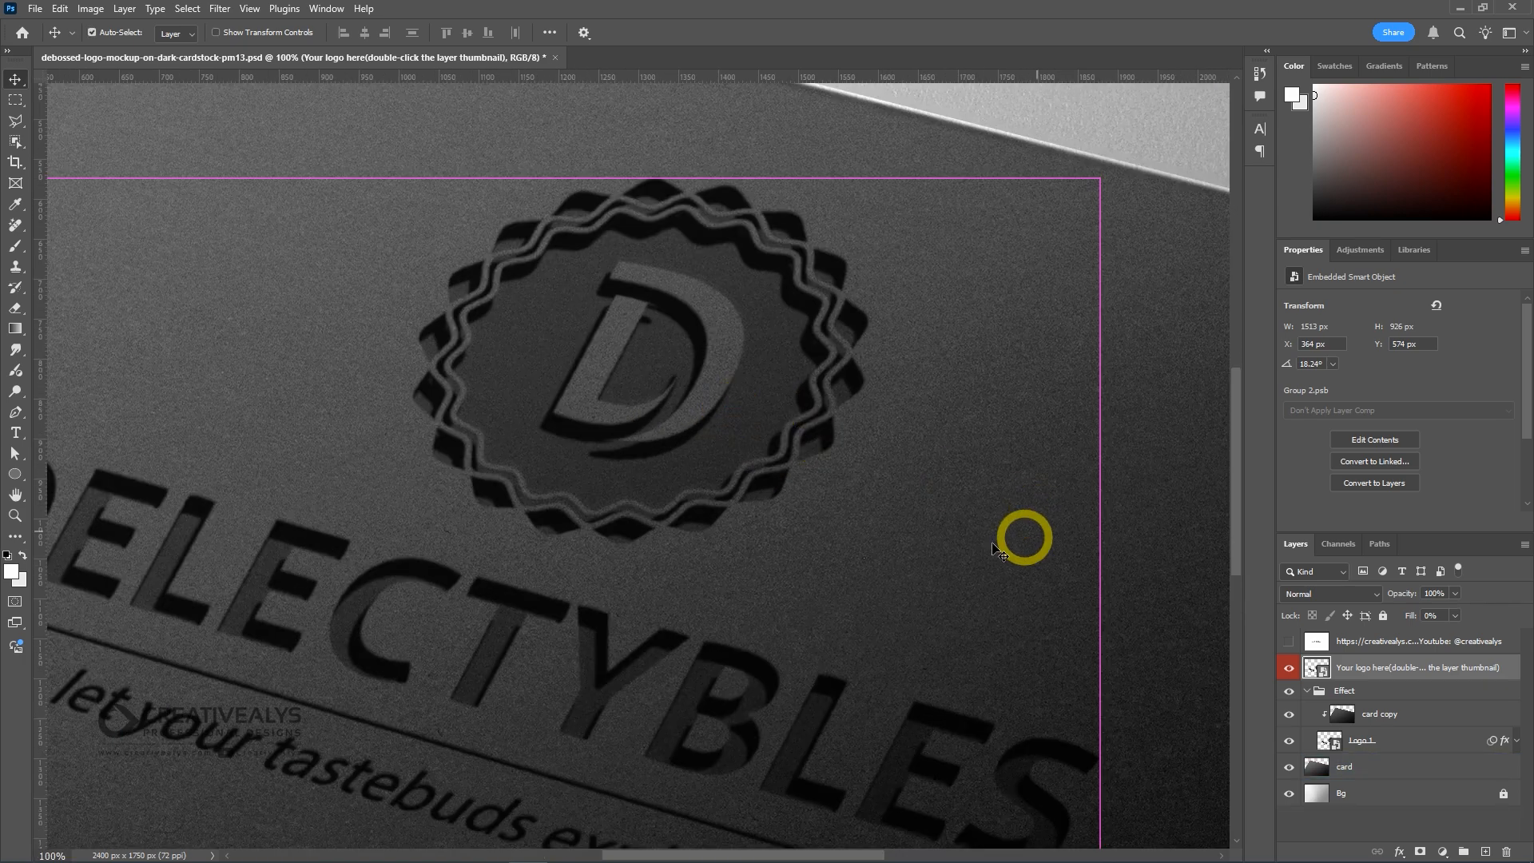
left_click_drag(918, 534, 1010, 496)
left_click_drag(916, 539, 933, 441)
scroll(1008, 452, "down", 2)
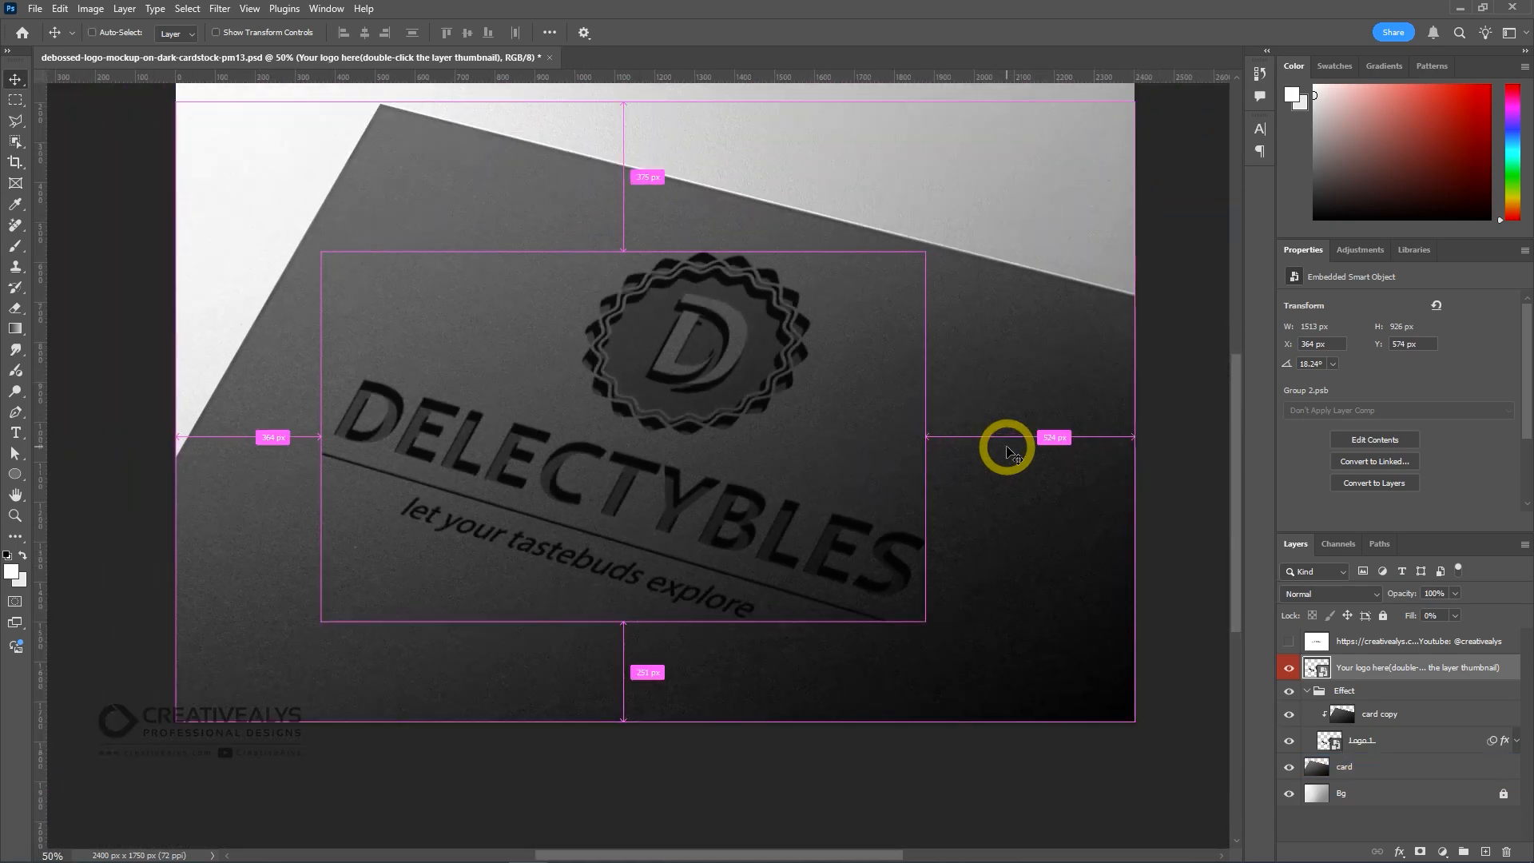
mouse_move(1022, 492)
left_mouse_down()
mouse_move(1055, 523)
mouse_move(1013, 475)
left_mouse_up()
scroll(1047, 497, "up", 1)
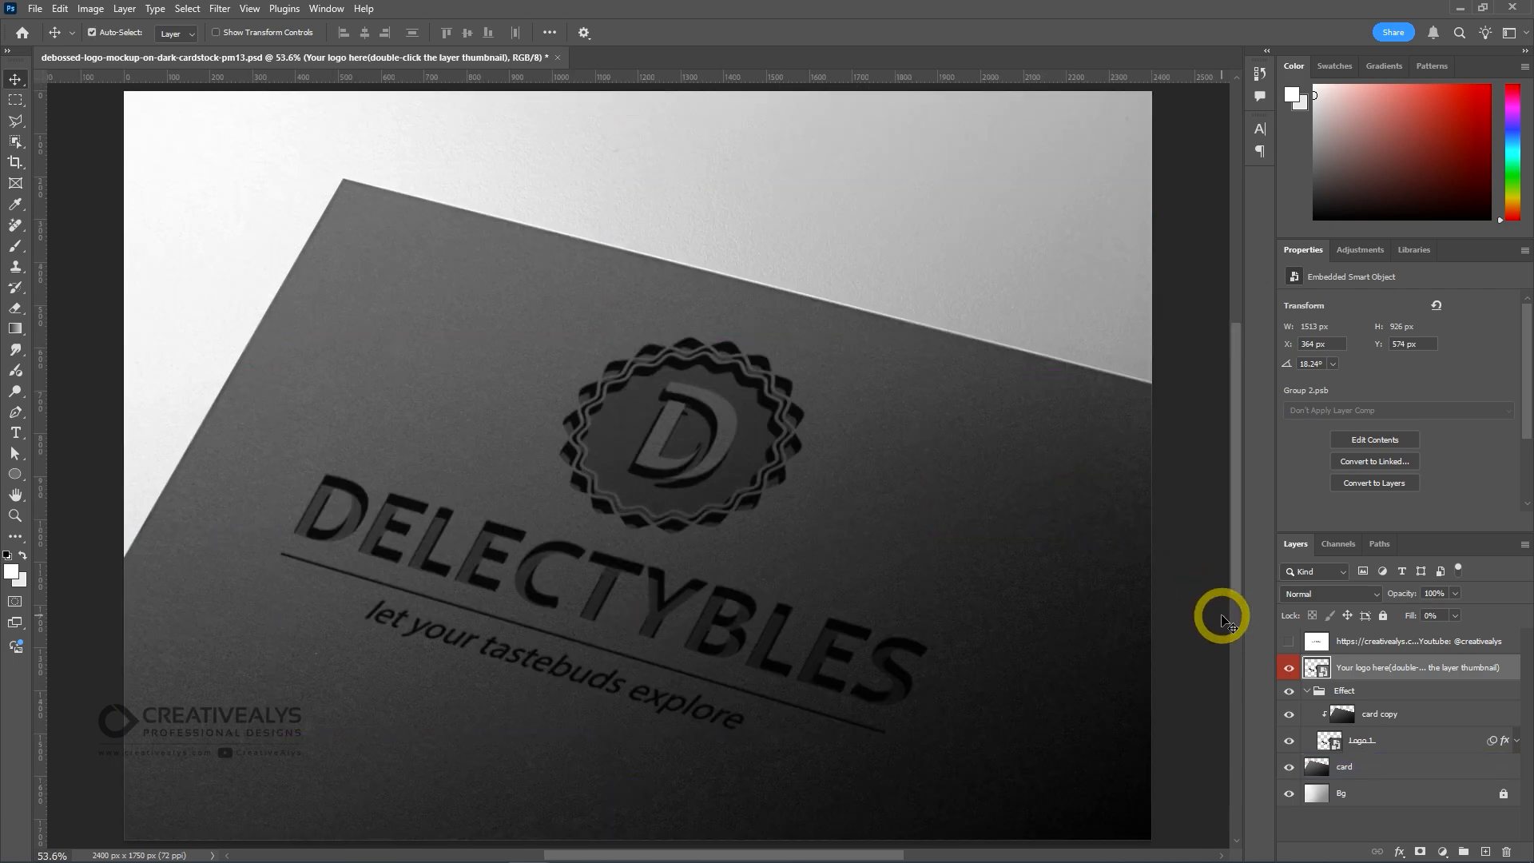
Step: Reopen the contents of the "Your logo here" smart object and copy the Allied Pools logo from logos-to-try.ai in Illustrator
double_click(1314, 665)
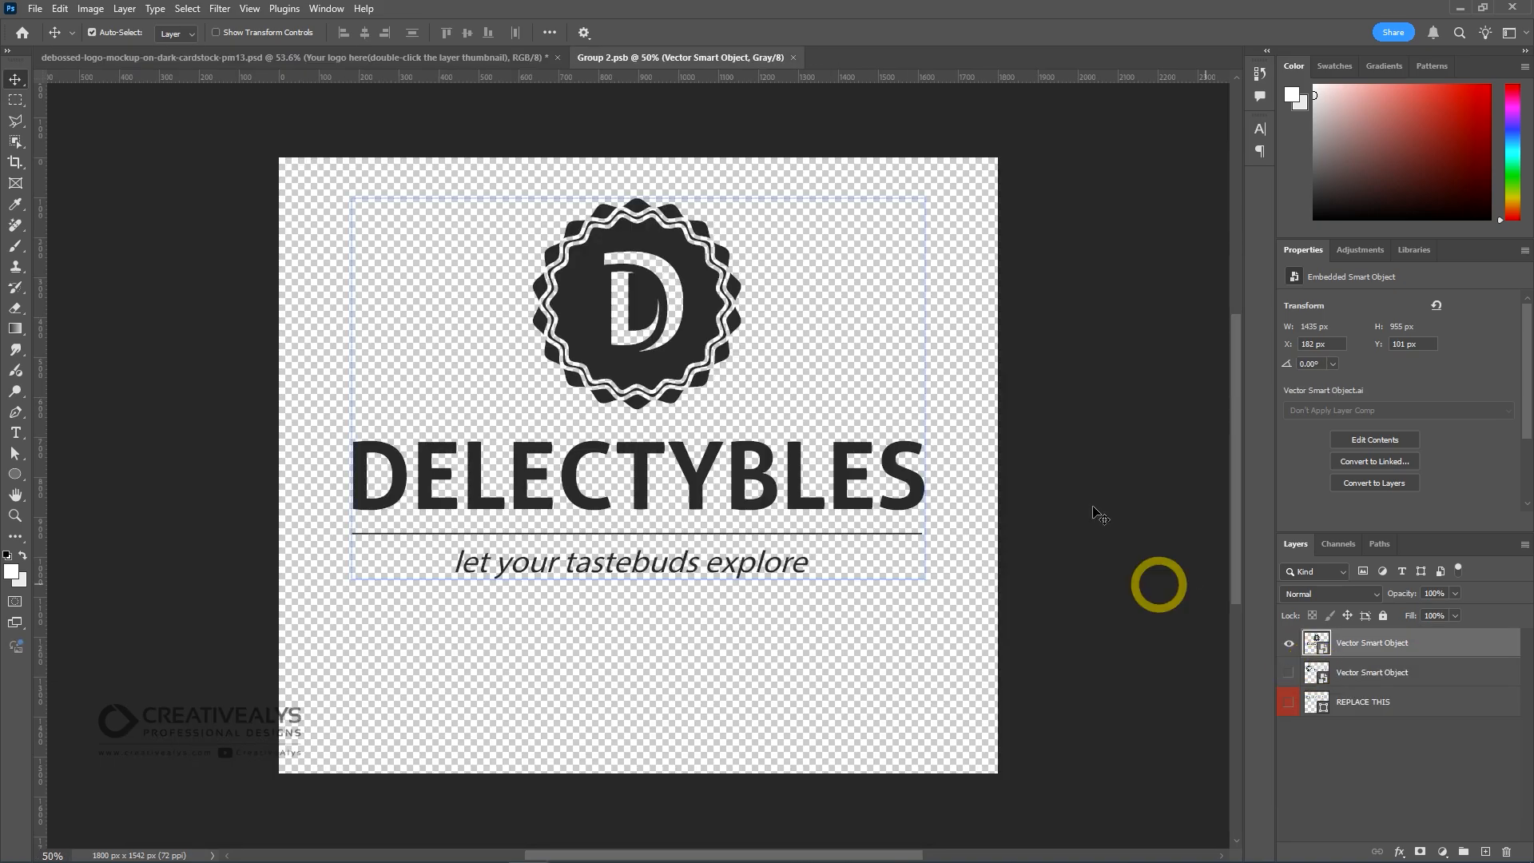
key("alt+Tab")
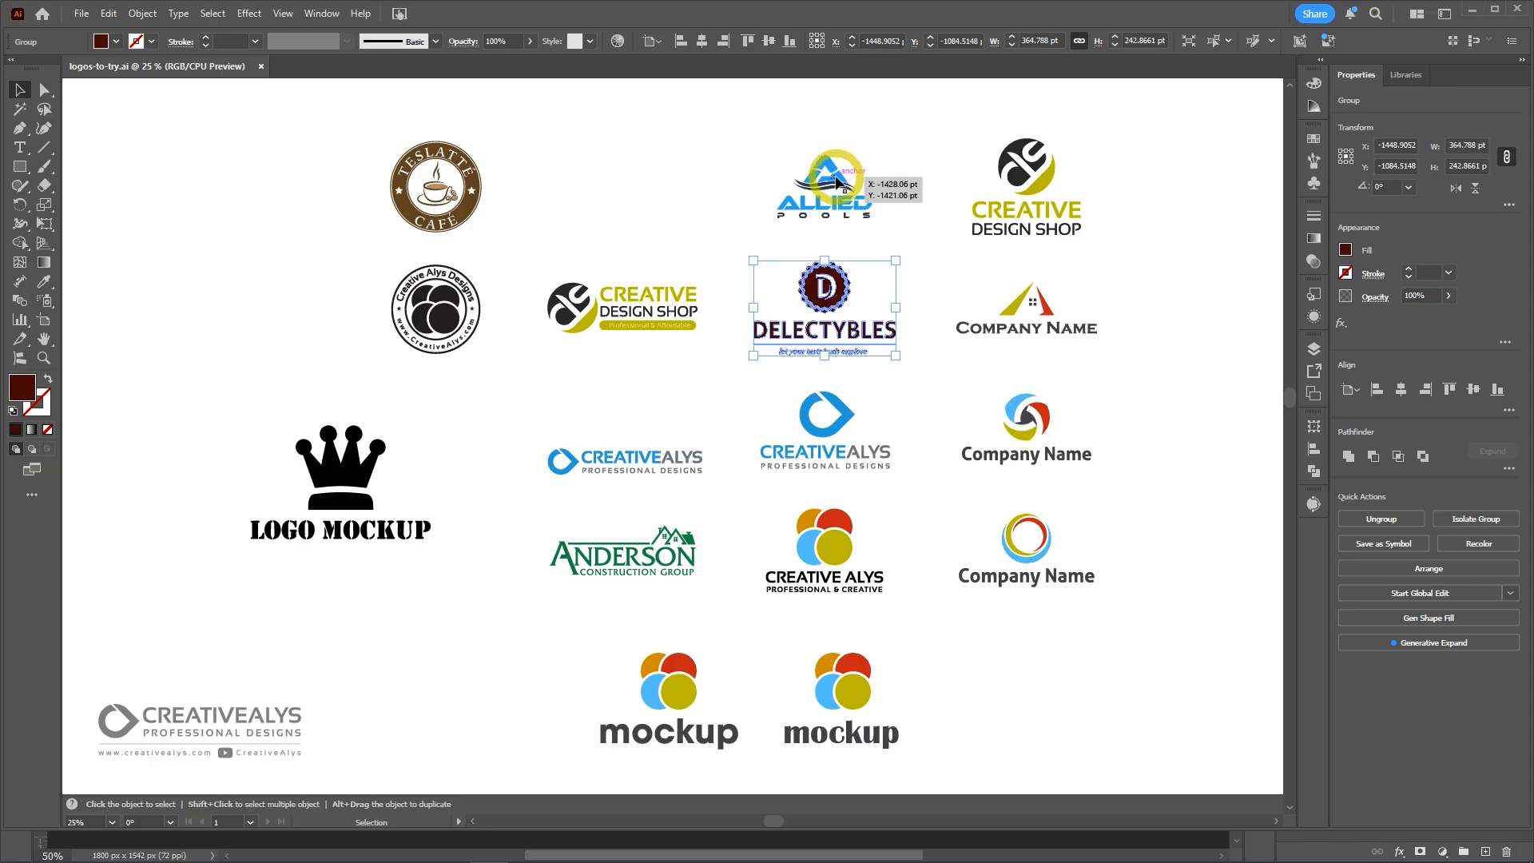
left_click(839, 183)
Step: Paste the Allied Pools logo into Group 2.psb in Photoshop as a Smart Object, enlarge it to about 1355 px wide, and move it up
key("alt+Tab")
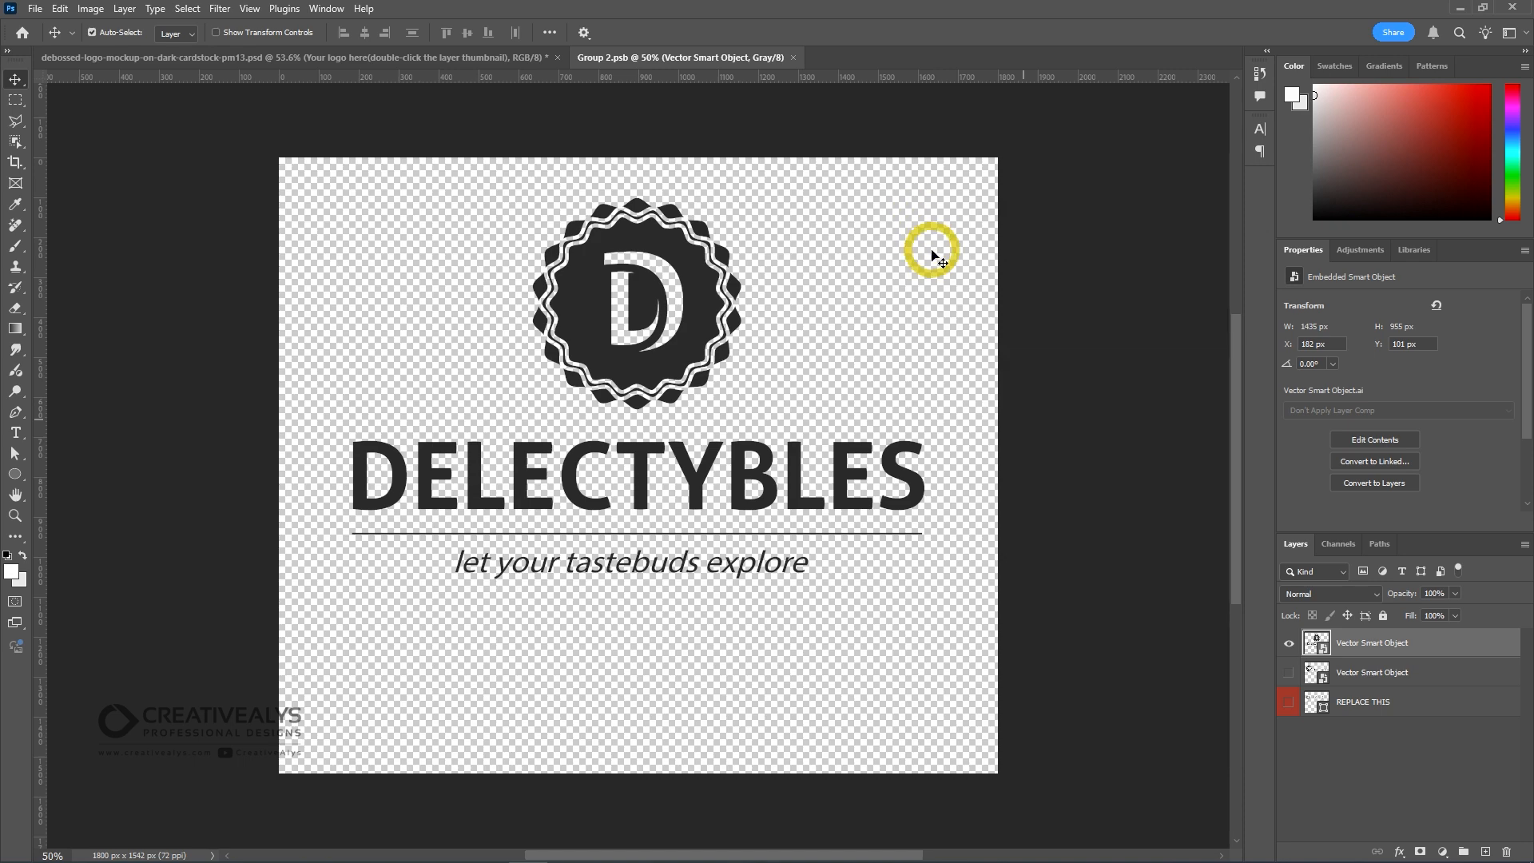
key("ctrl+v")
left_click(862, 284)
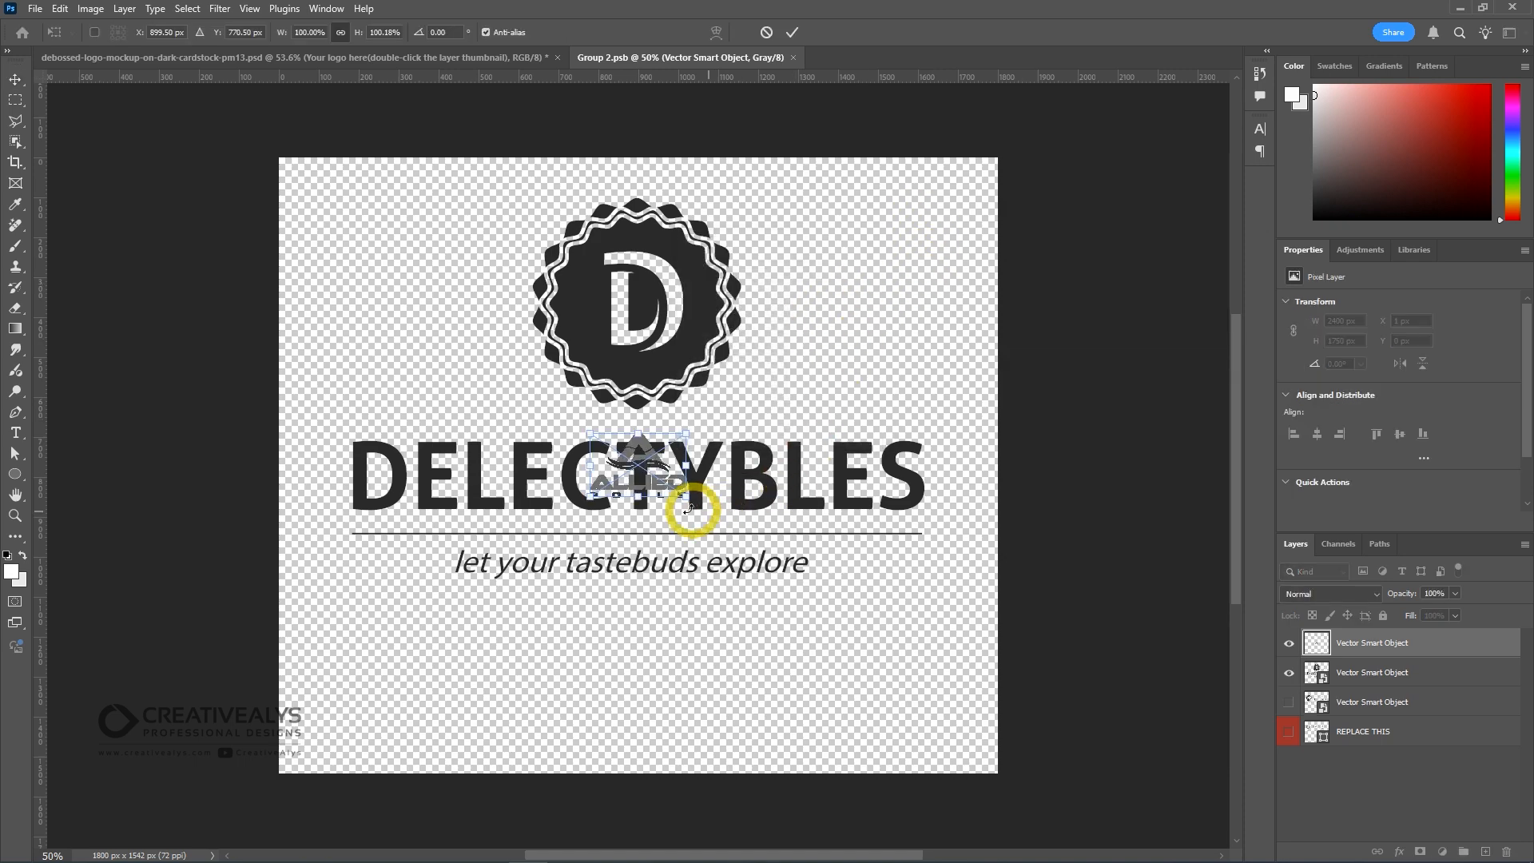
left_click_drag(680, 496, 892, 664)
key("Return")
left_click_drag(896, 540, 899, 444)
Step: Hide the Delectybles logo layer, then save and close Group 2.psb to apply the Allied Pools logo
left_click(1282, 673)
left_click(1284, 672)
key("ctrl+s")
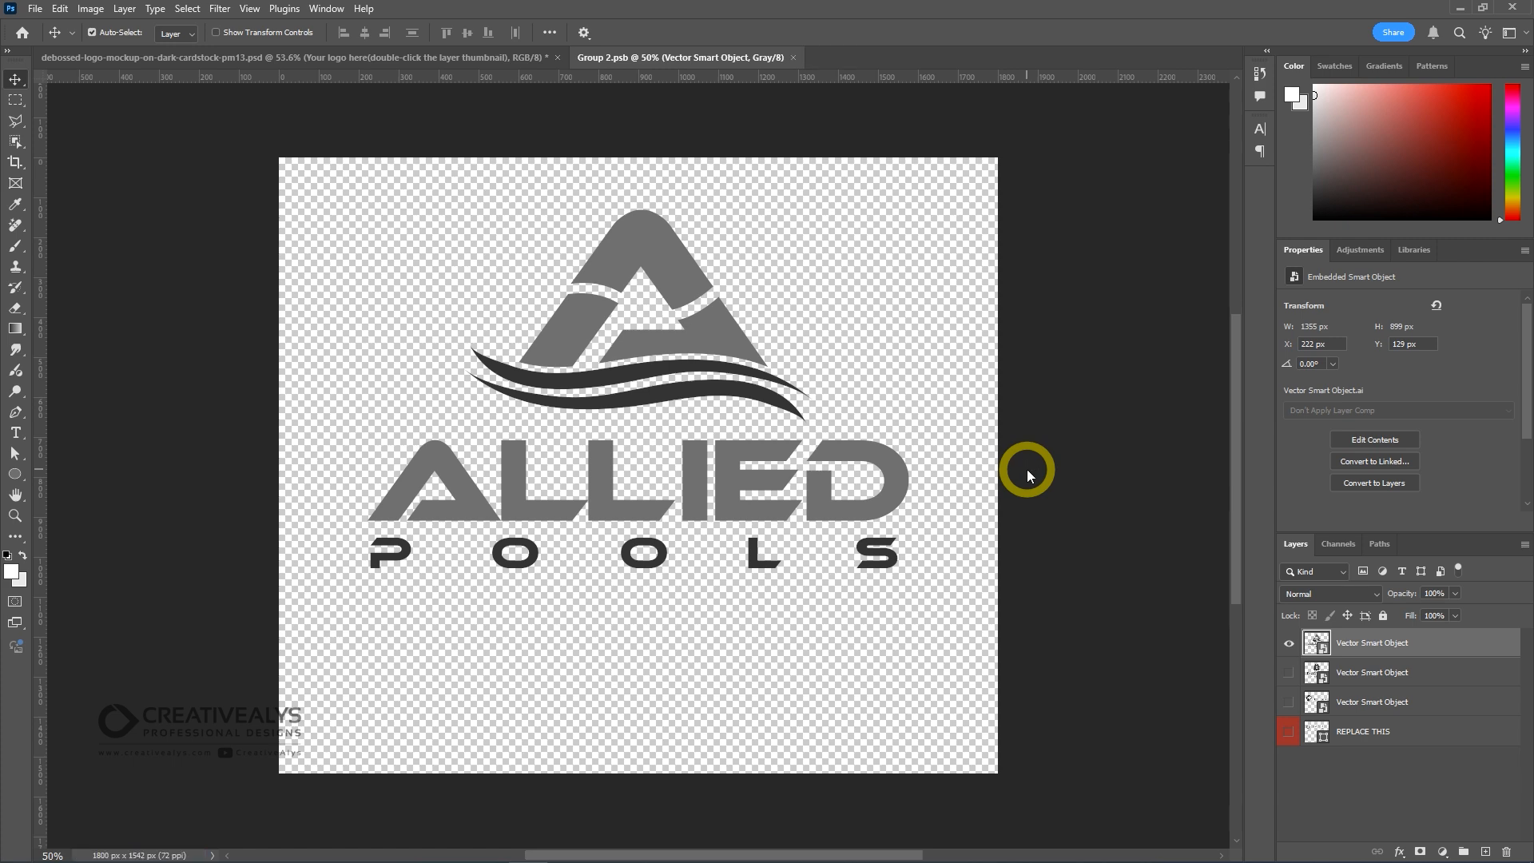
key("ctrl+w")
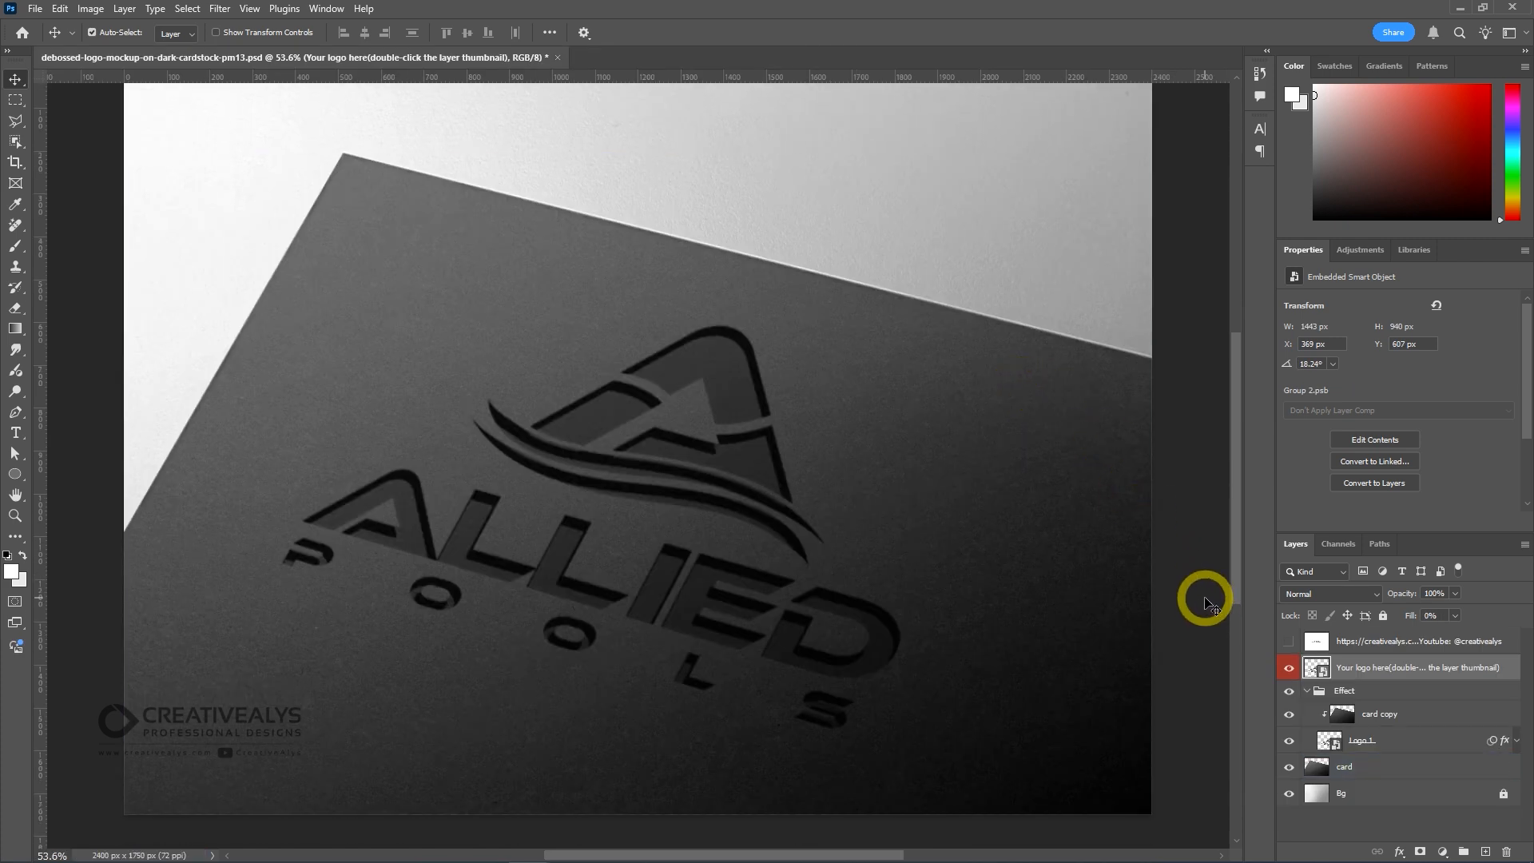
Step: Examine the debossed Allied Pools emblem and lettering on the card up close and in full view
scroll(1206, 603, "down", 5)
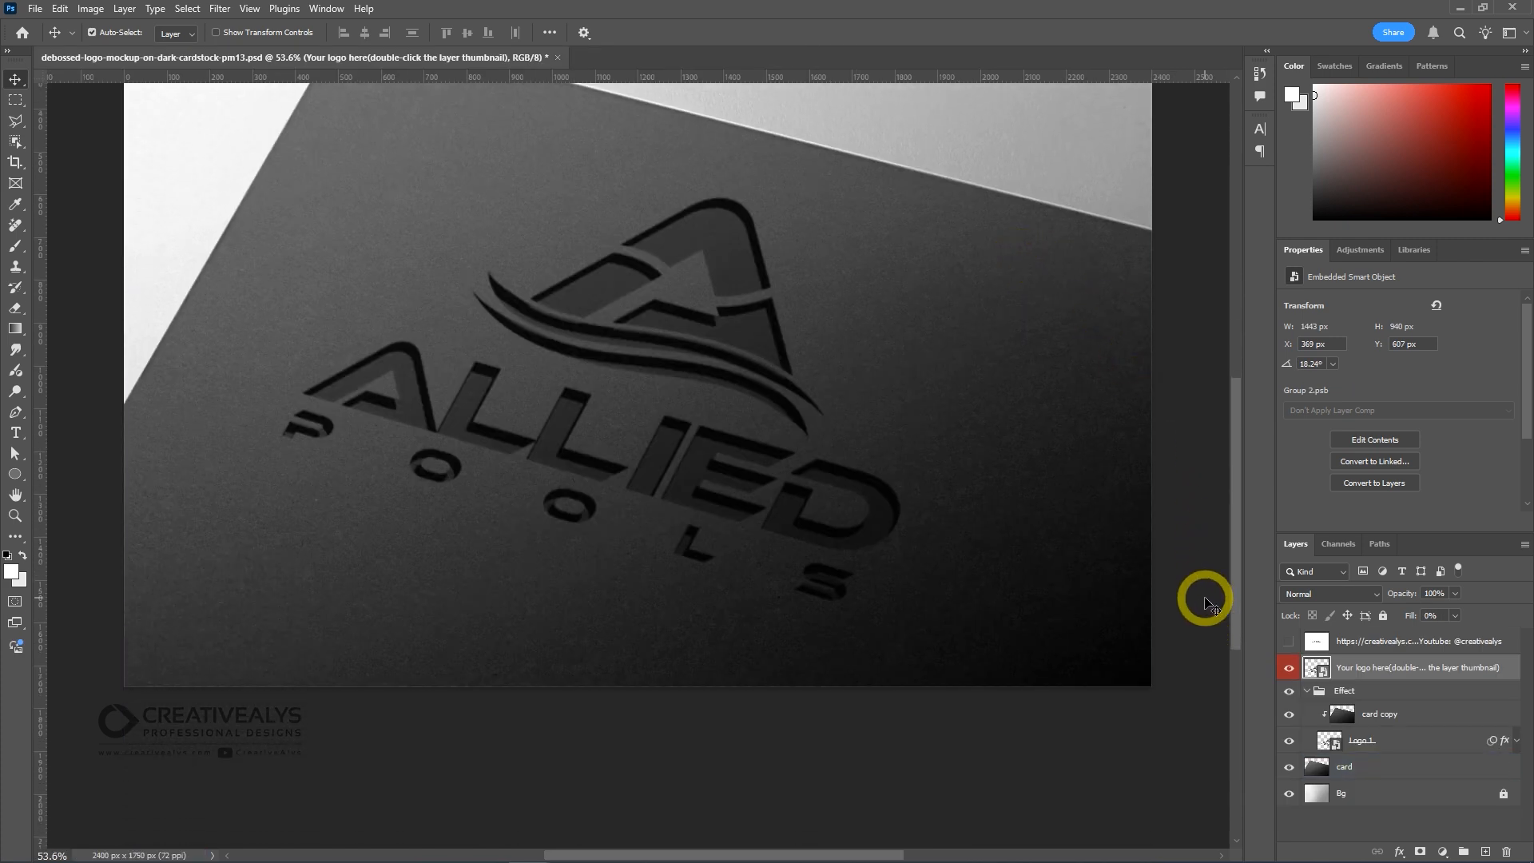
scroll(716, 407, "up", 1)
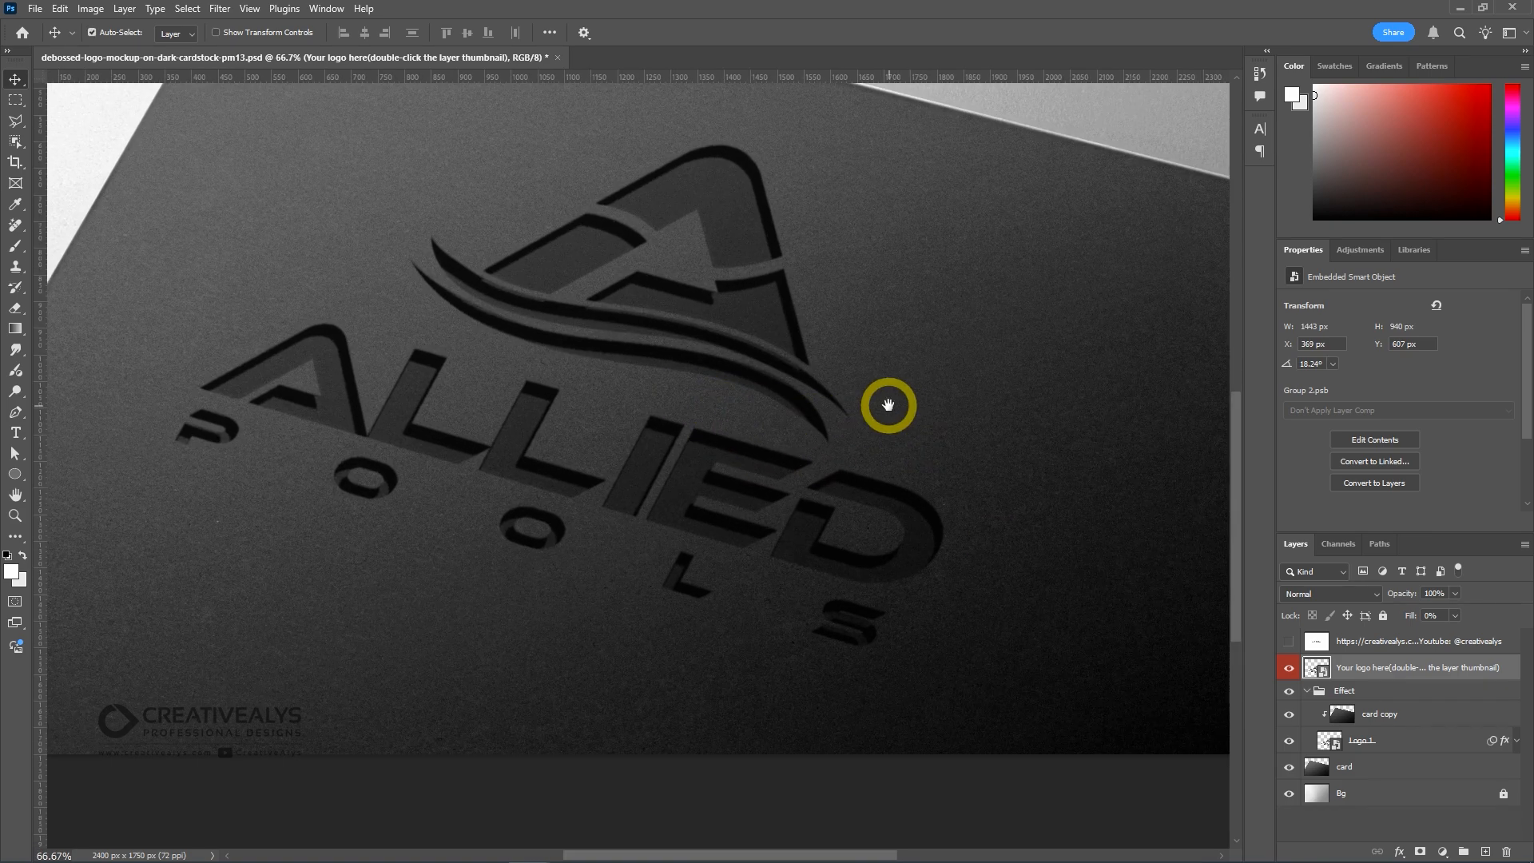
left_click_drag(887, 404, 946, 423)
scroll(660, 383, "up", 1)
left_click_drag(1027, 480, 991, 562)
left_click(1101, 445)
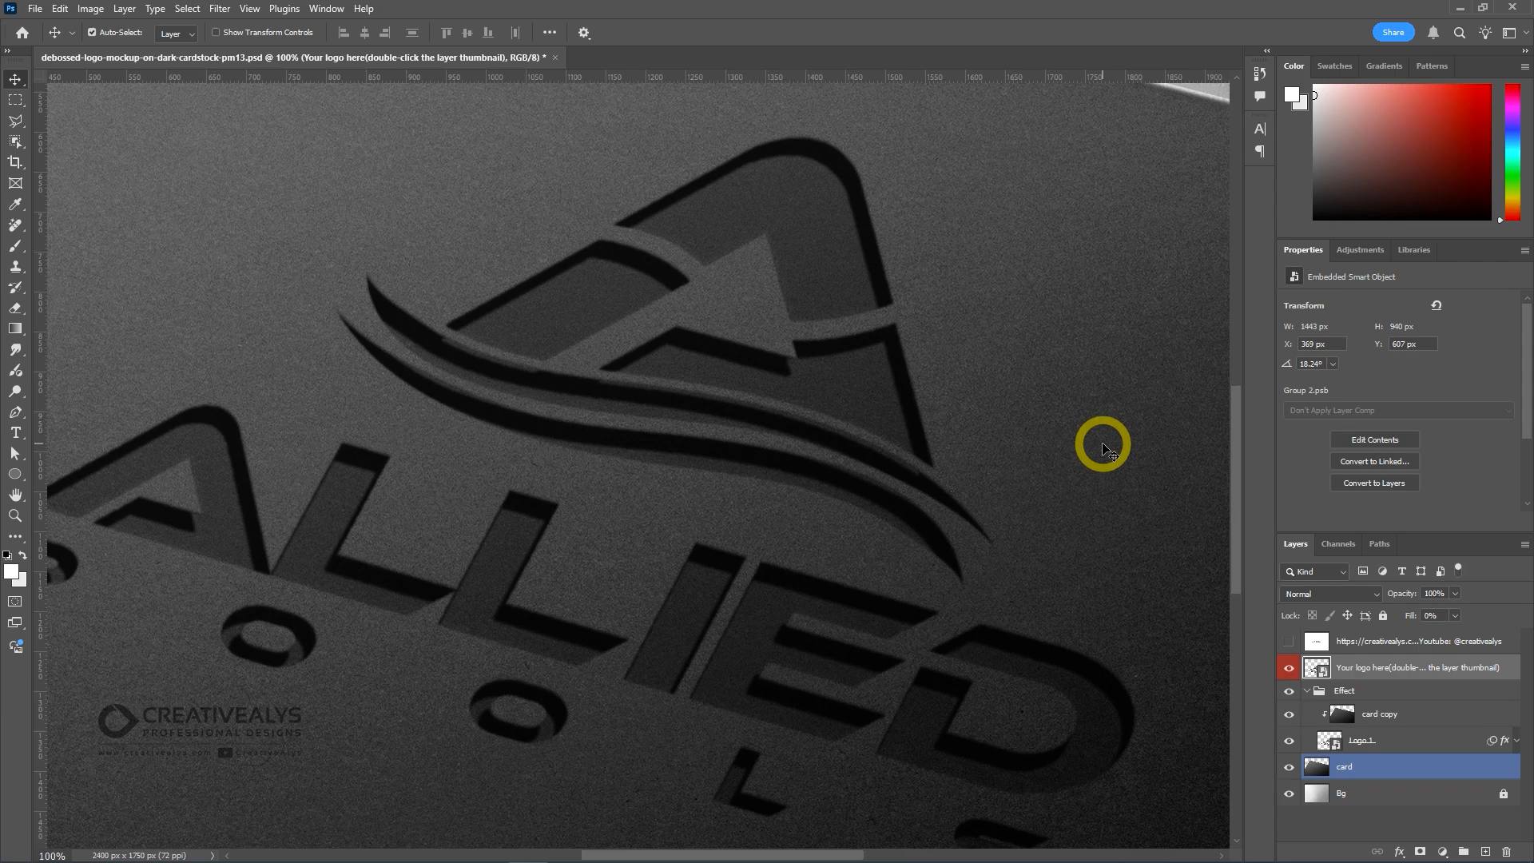
scroll(1103, 448, "down", 2)
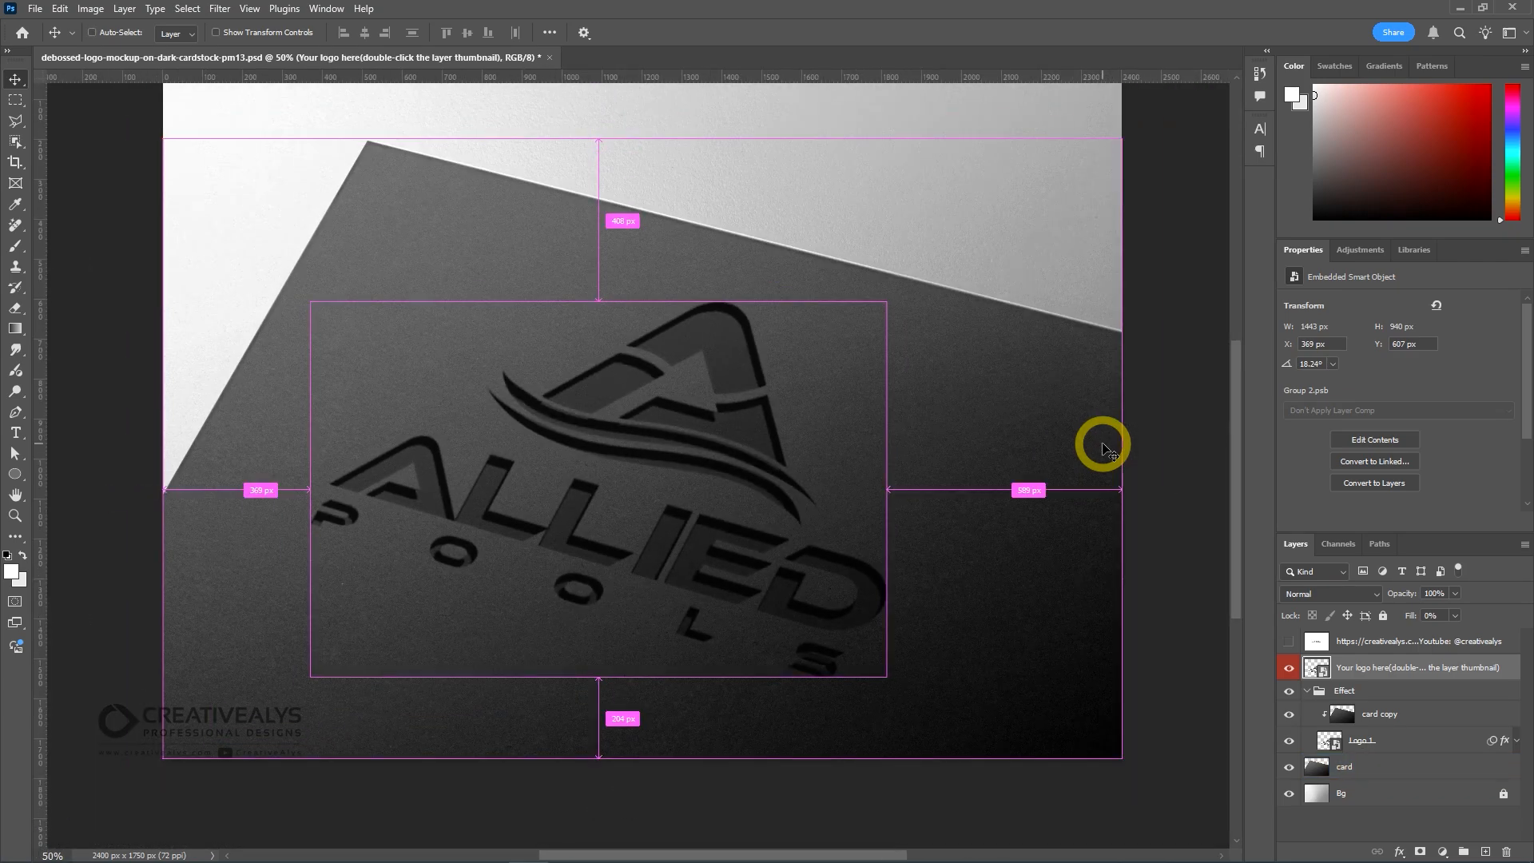
Step: Reopen the "Your logo here" smart object's contents and copy the stacked blue Creativealys logo from logos-to-try.ai in Illustrator
double_click(1316, 667)
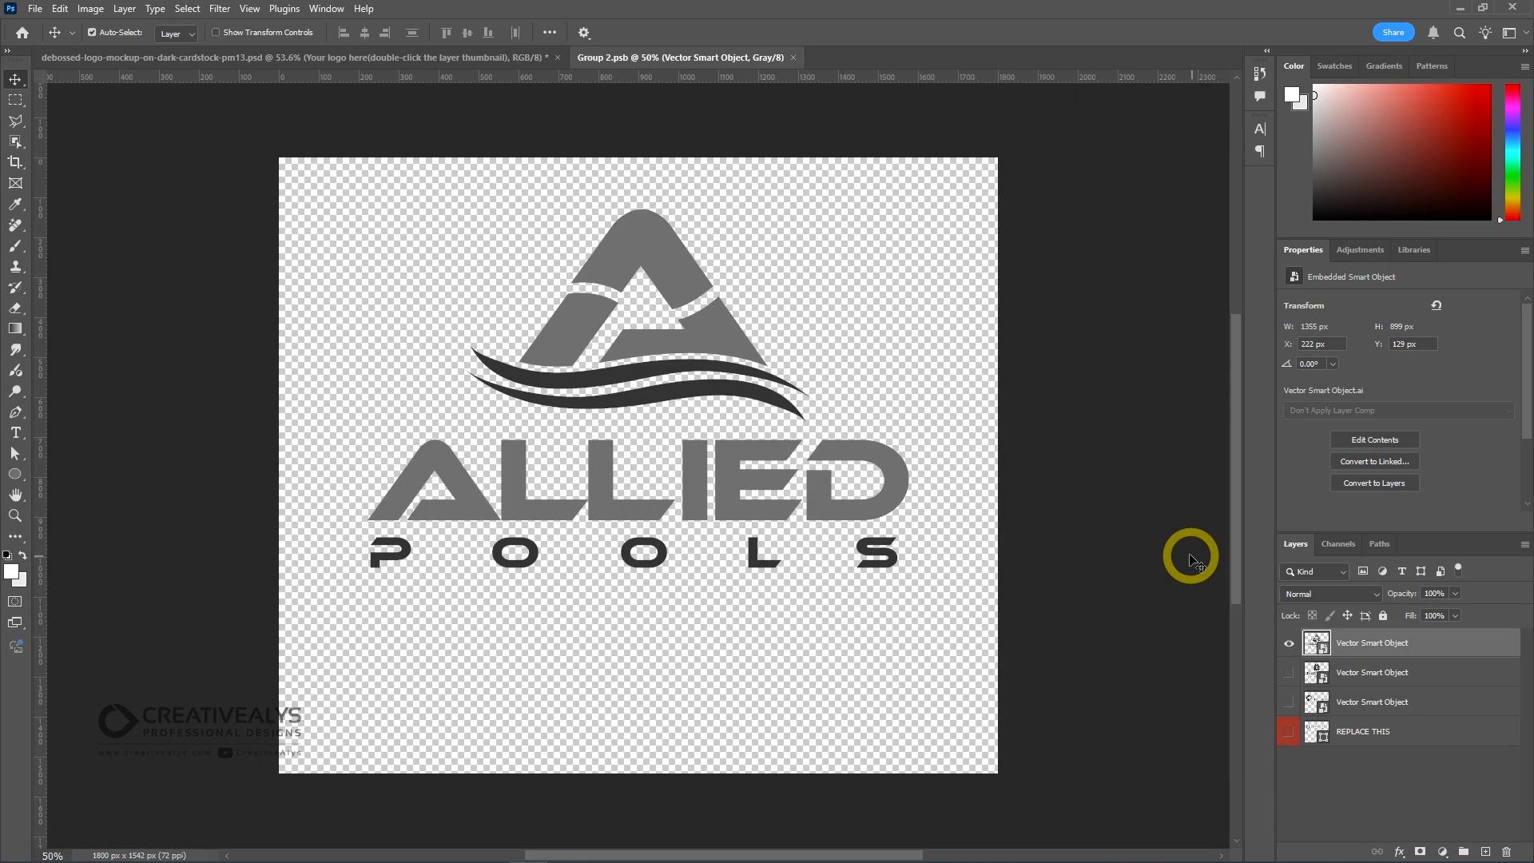
key("alt+Tab")
left_click_drag(796, 424, 945, 517)
key("ctrl+c")
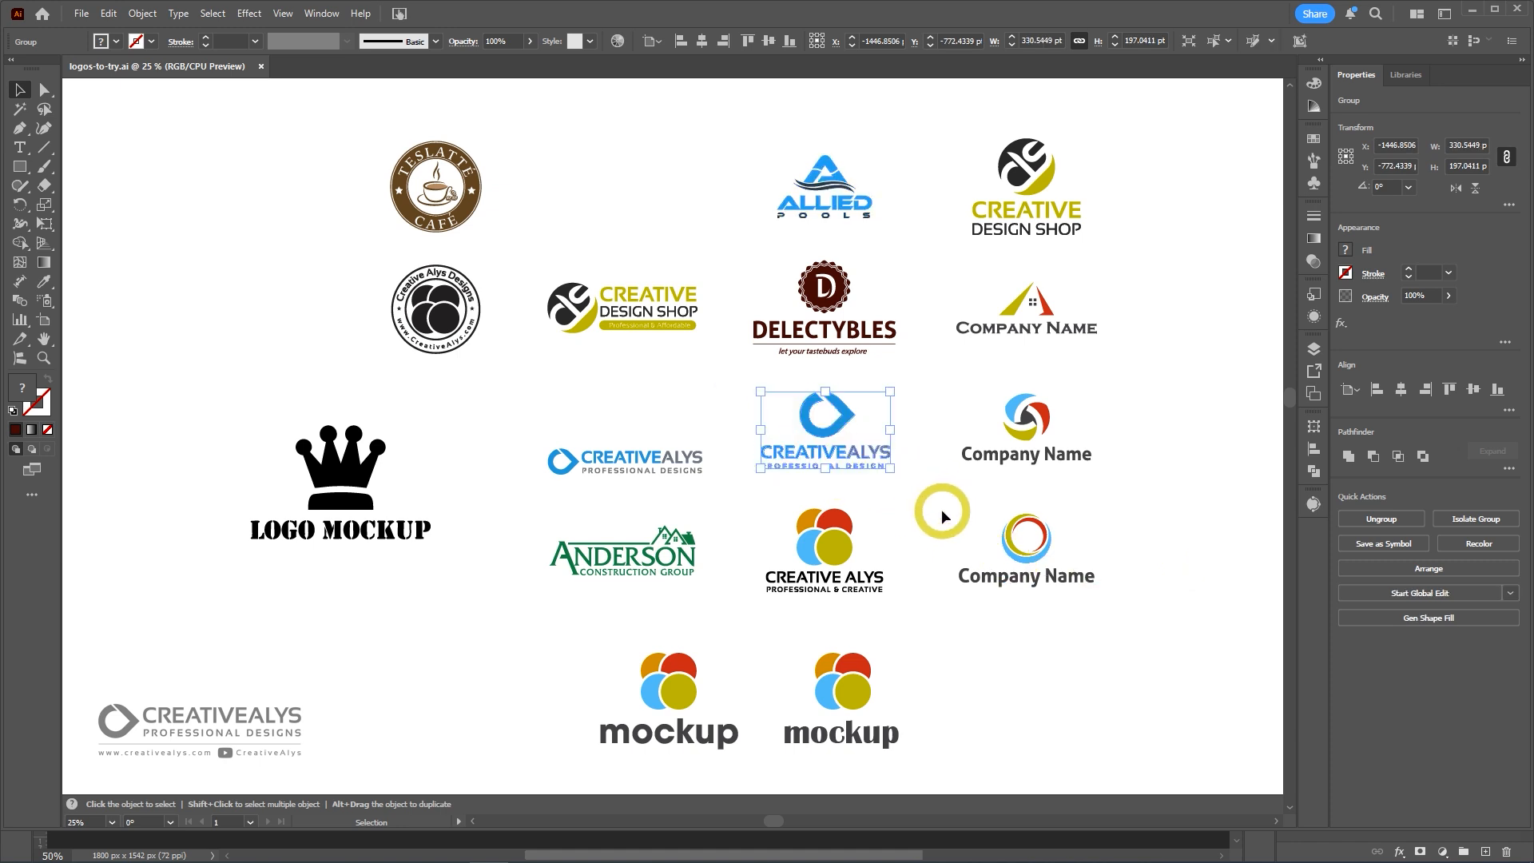
Step: Paste the Creativealys logo into Group 2.psb in Photoshop as a Smart Object, enlarge it to about 1329 px wide, and move it up
key("alt+Tab")
key("ctrl+v")
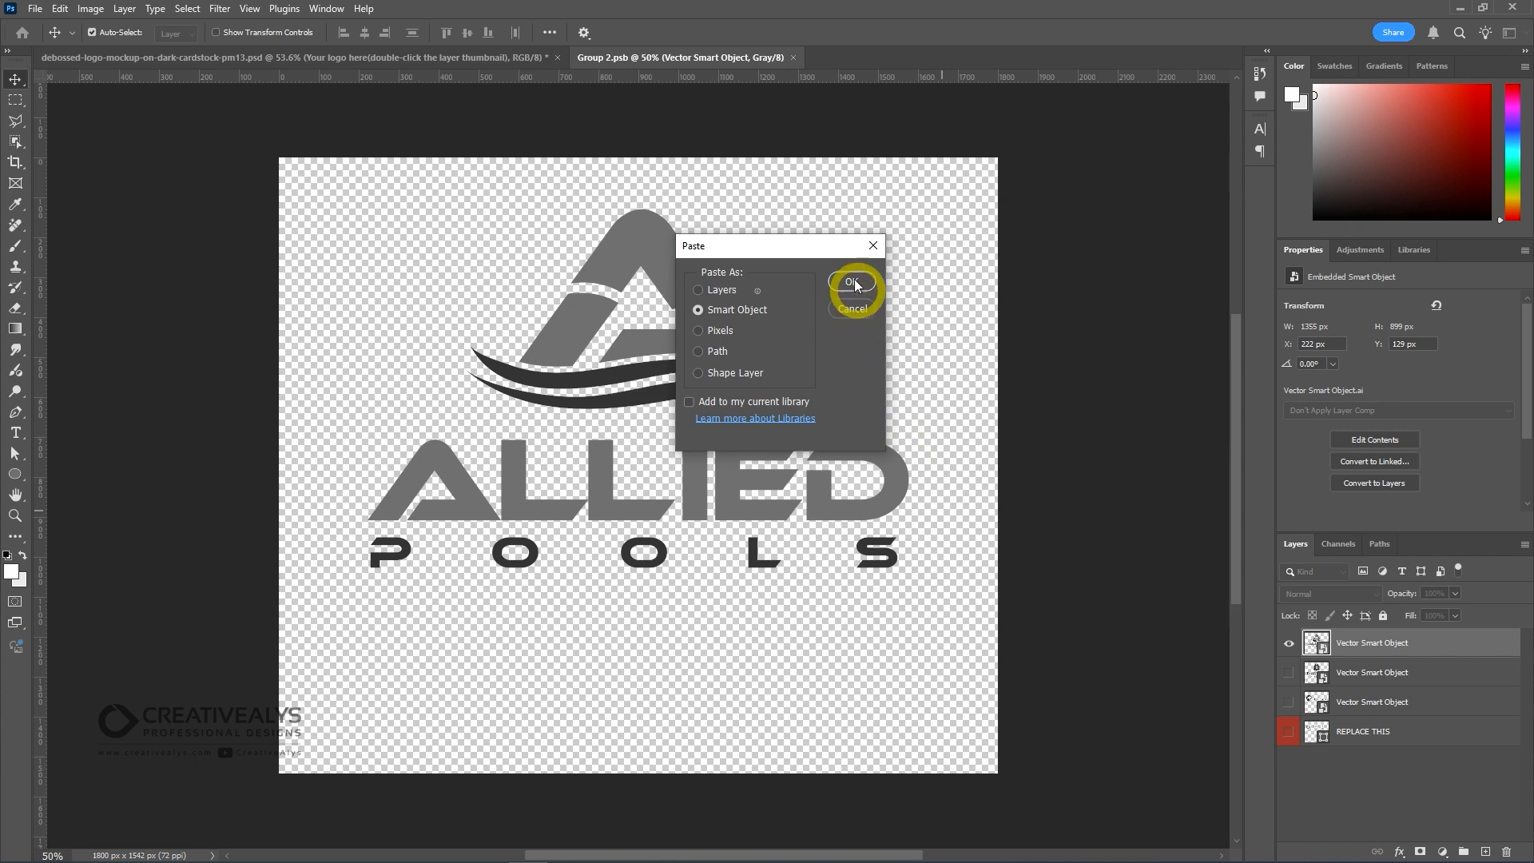
left_click(851, 283)
left_click_drag(701, 501, 891, 646)
key("Return")
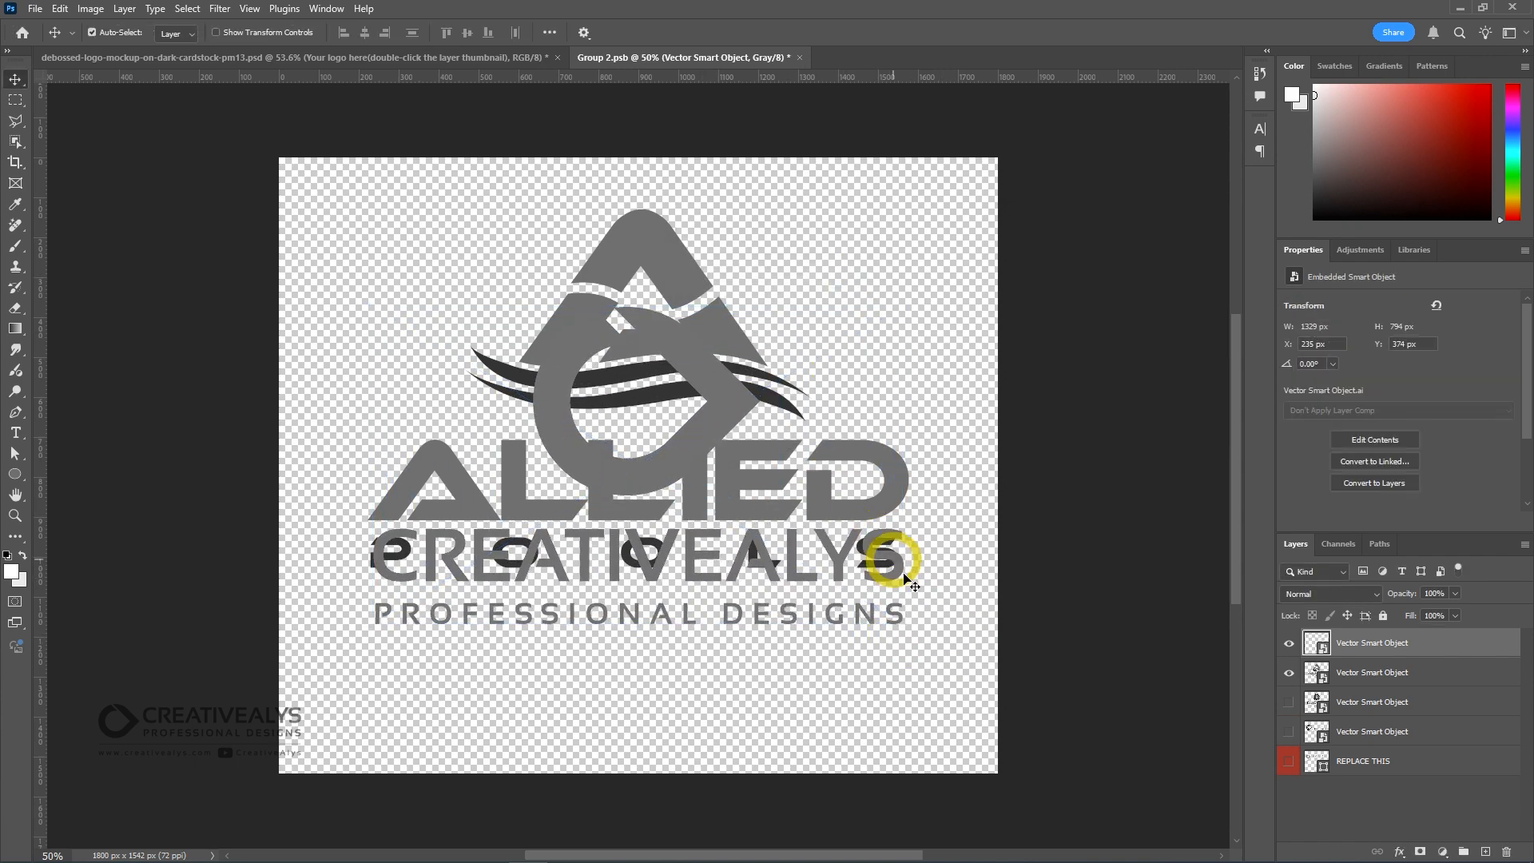
left_click_drag(901, 559, 896, 485)
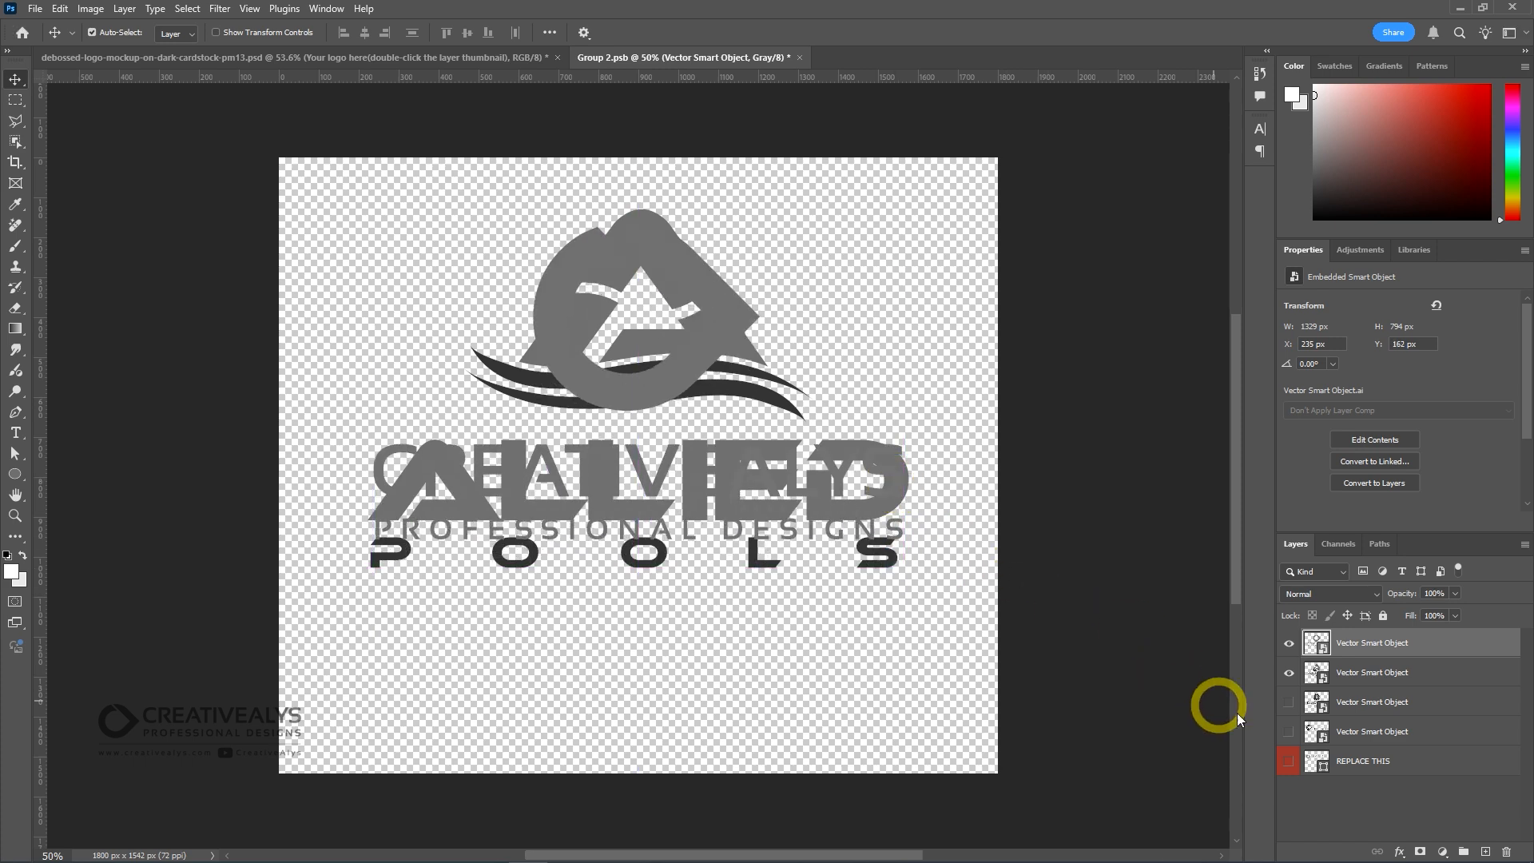
Step: Hide the Allied Pools logo layer, then save and close Group 2.psb to apply the Creativealys logo
left_click_drag(1288, 675, 1287, 703)
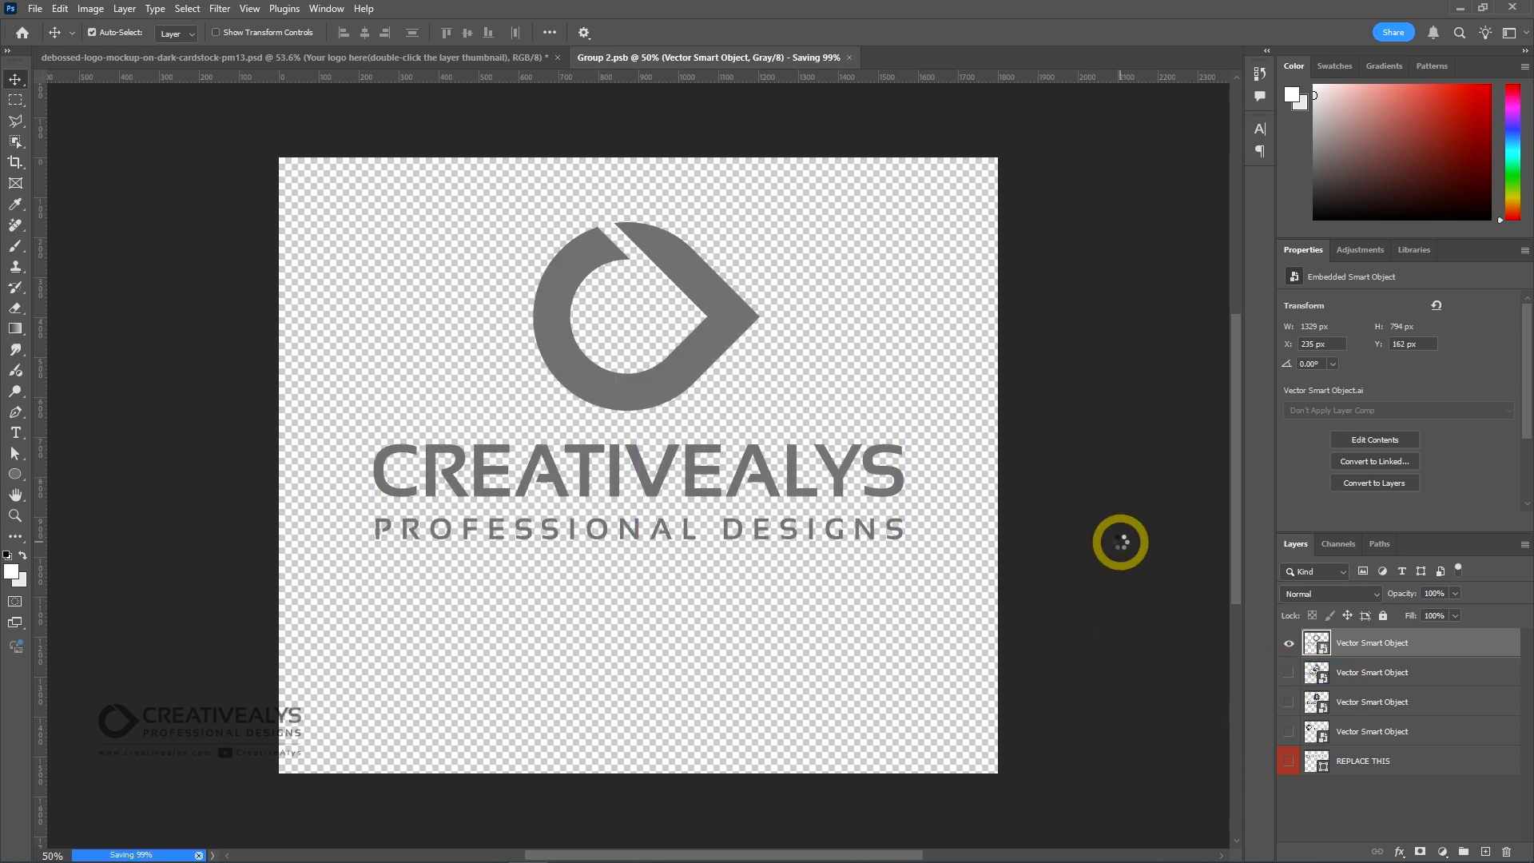
key("ctrl+w")
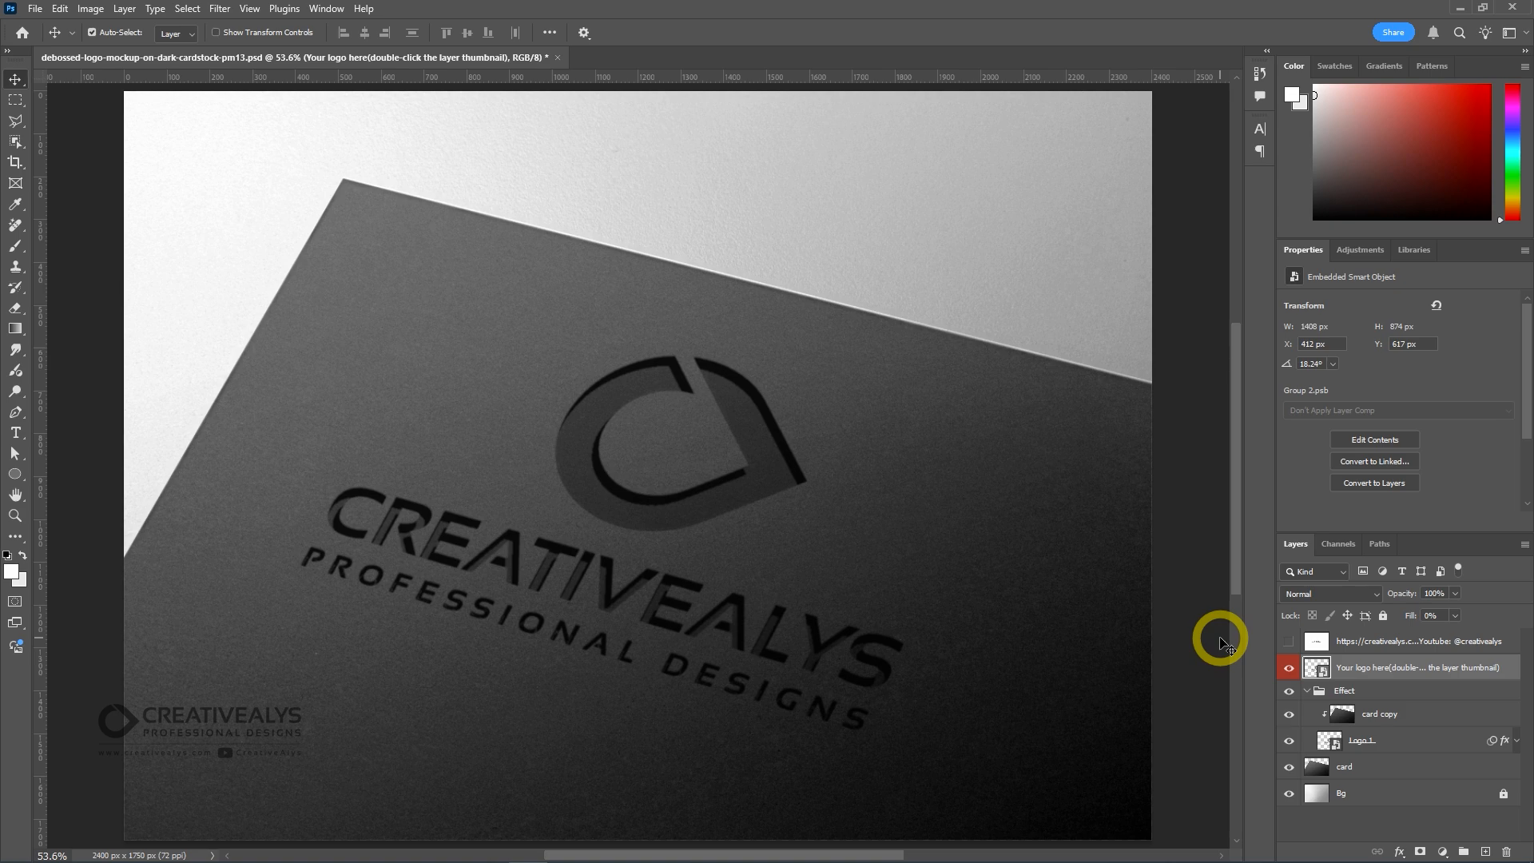
Step: Inspect the debossed Creativealys emblem, lettering and tagline up close, then return to the full mockup view
key("ctrl+plus")
key("ctrl+plus")
key("ctrl+plus")
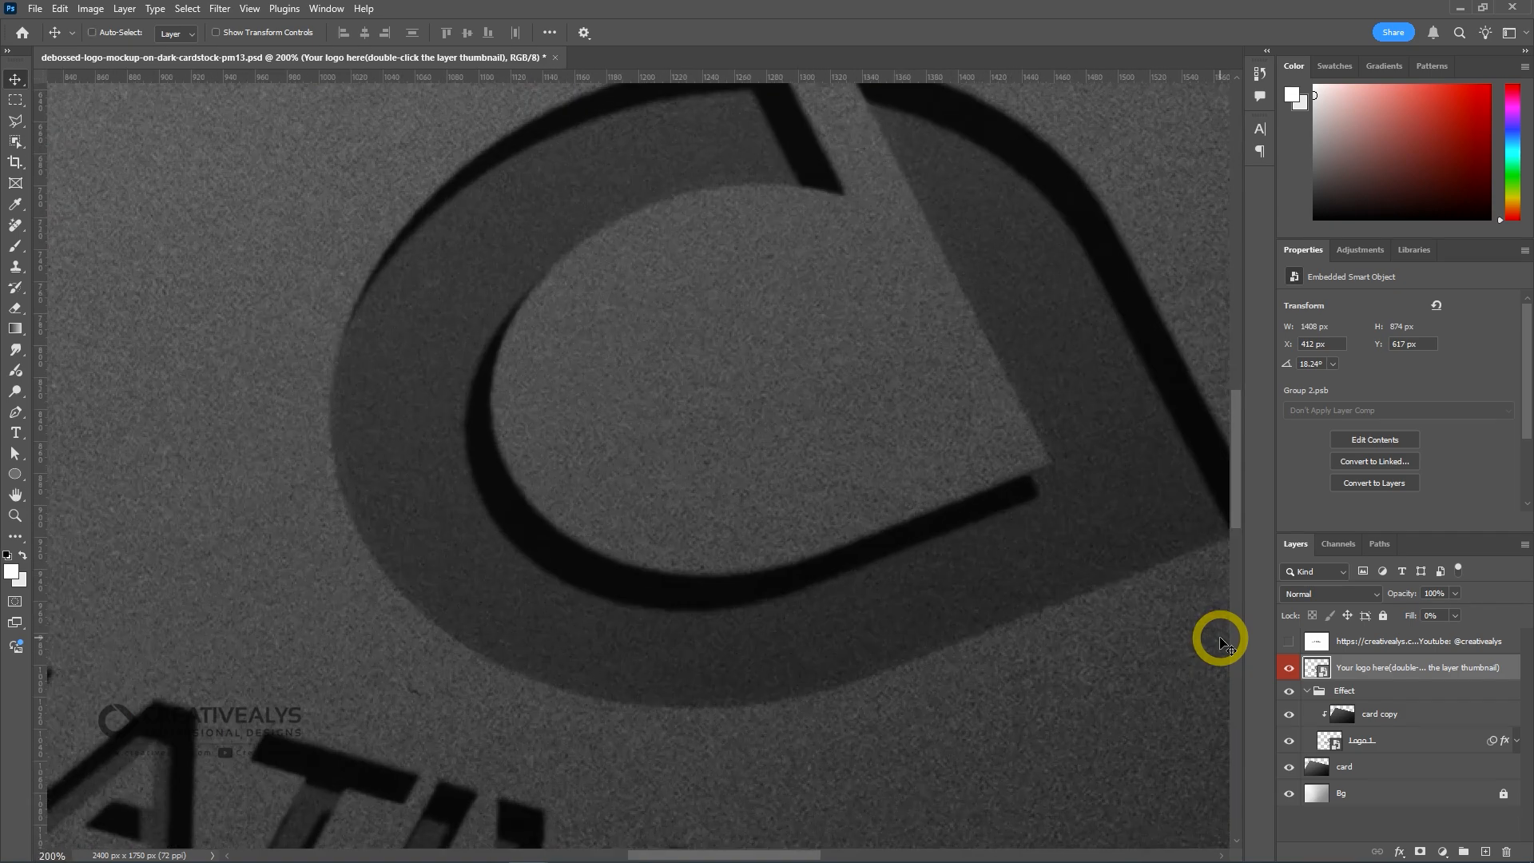
key("ctrl+minus")
left_click_drag(1067, 706, 986, 419)
left_click_drag(542, 473, 828, 643)
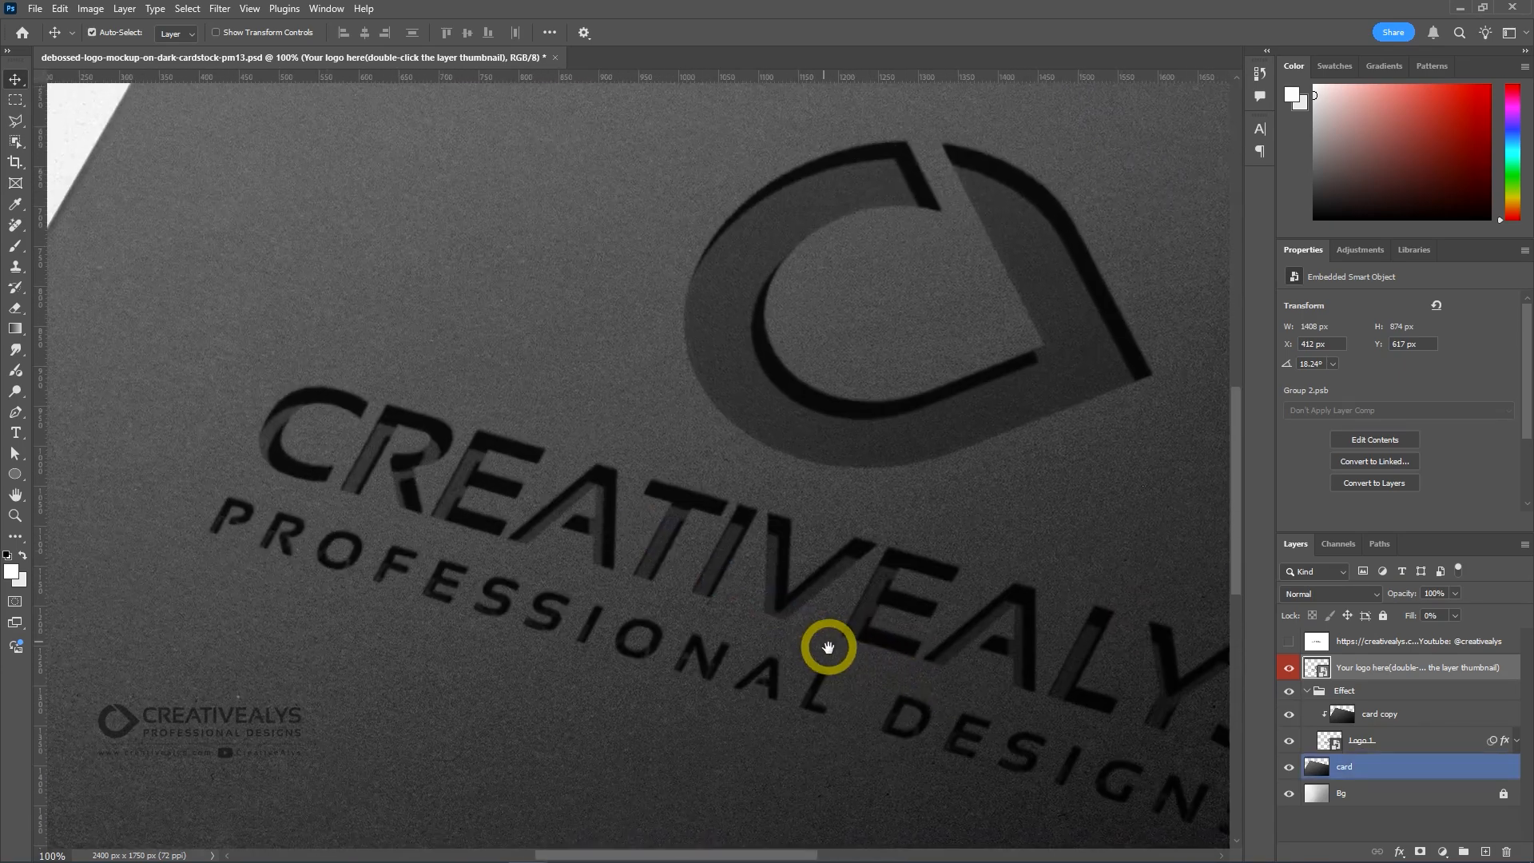
left_click_drag(647, 448, 534, 594)
left_click_drag(856, 600, 780, 544)
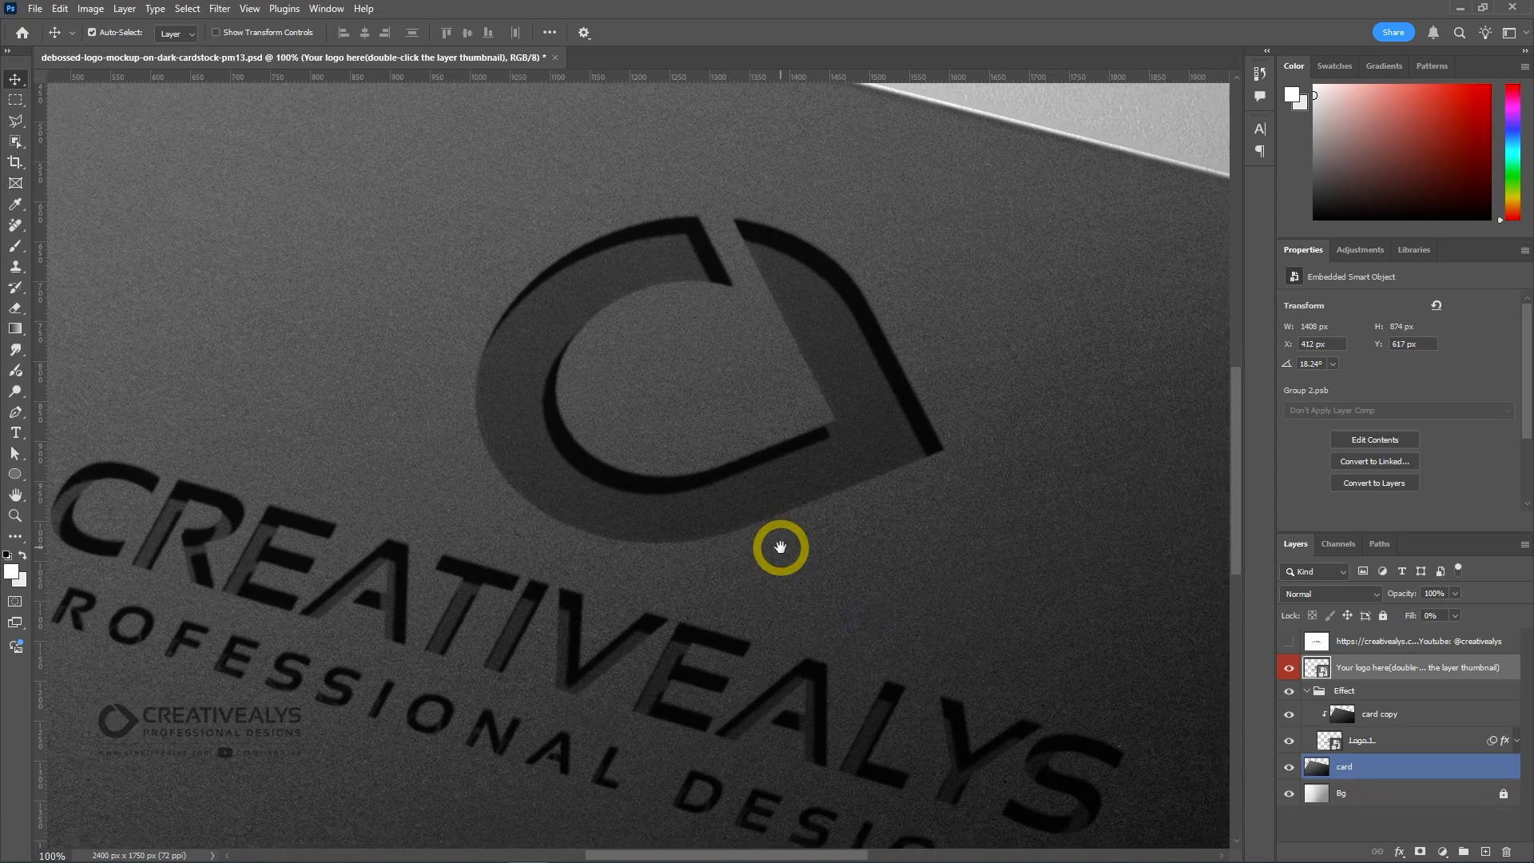
left_click_drag(975, 606, 934, 523)
left_click_drag(856, 561, 1037, 514)
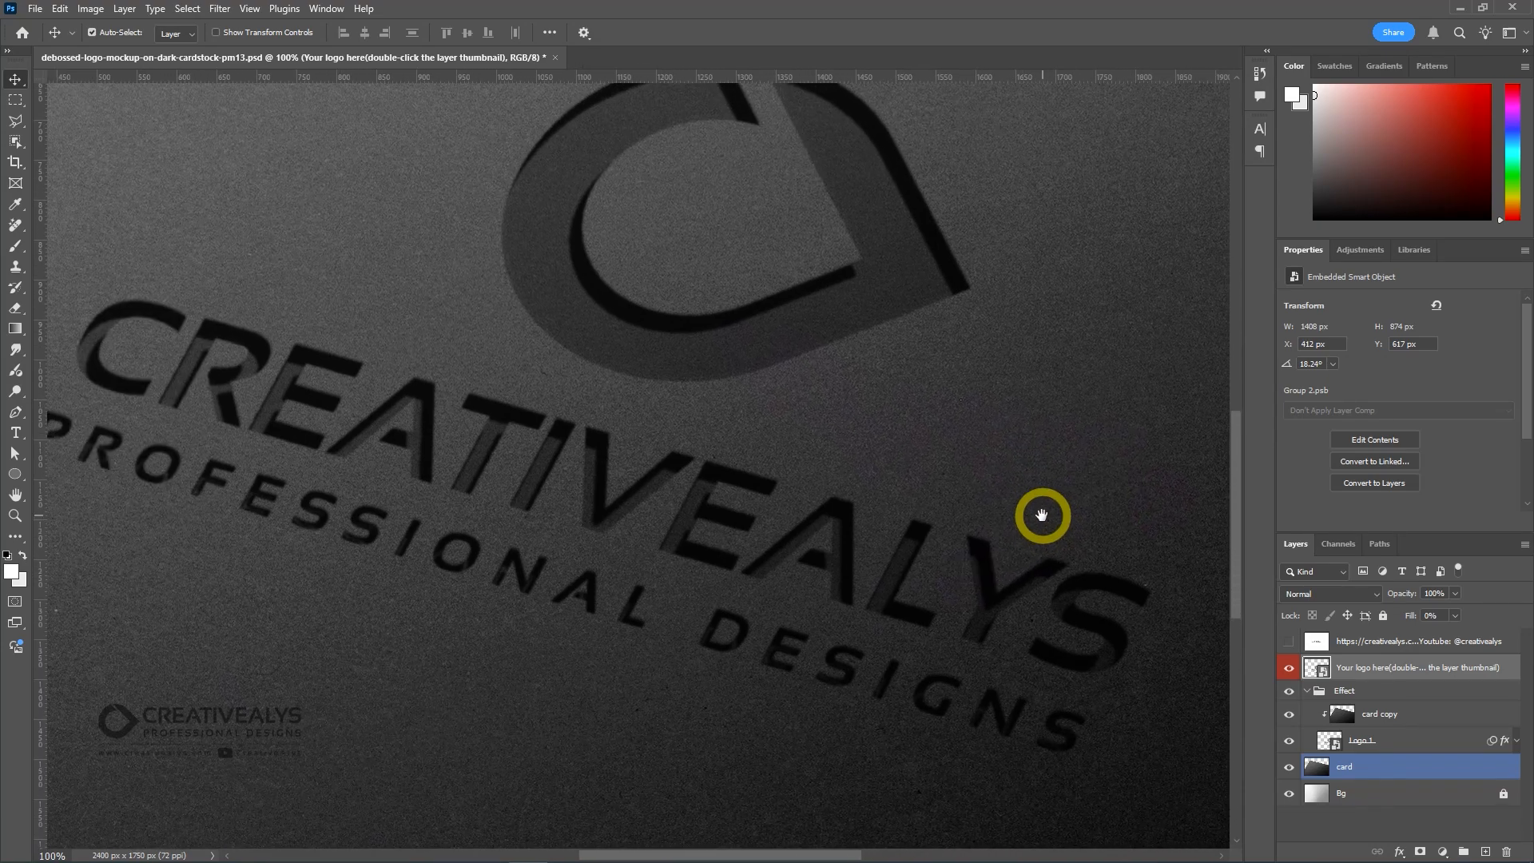
key("ctrl+0")
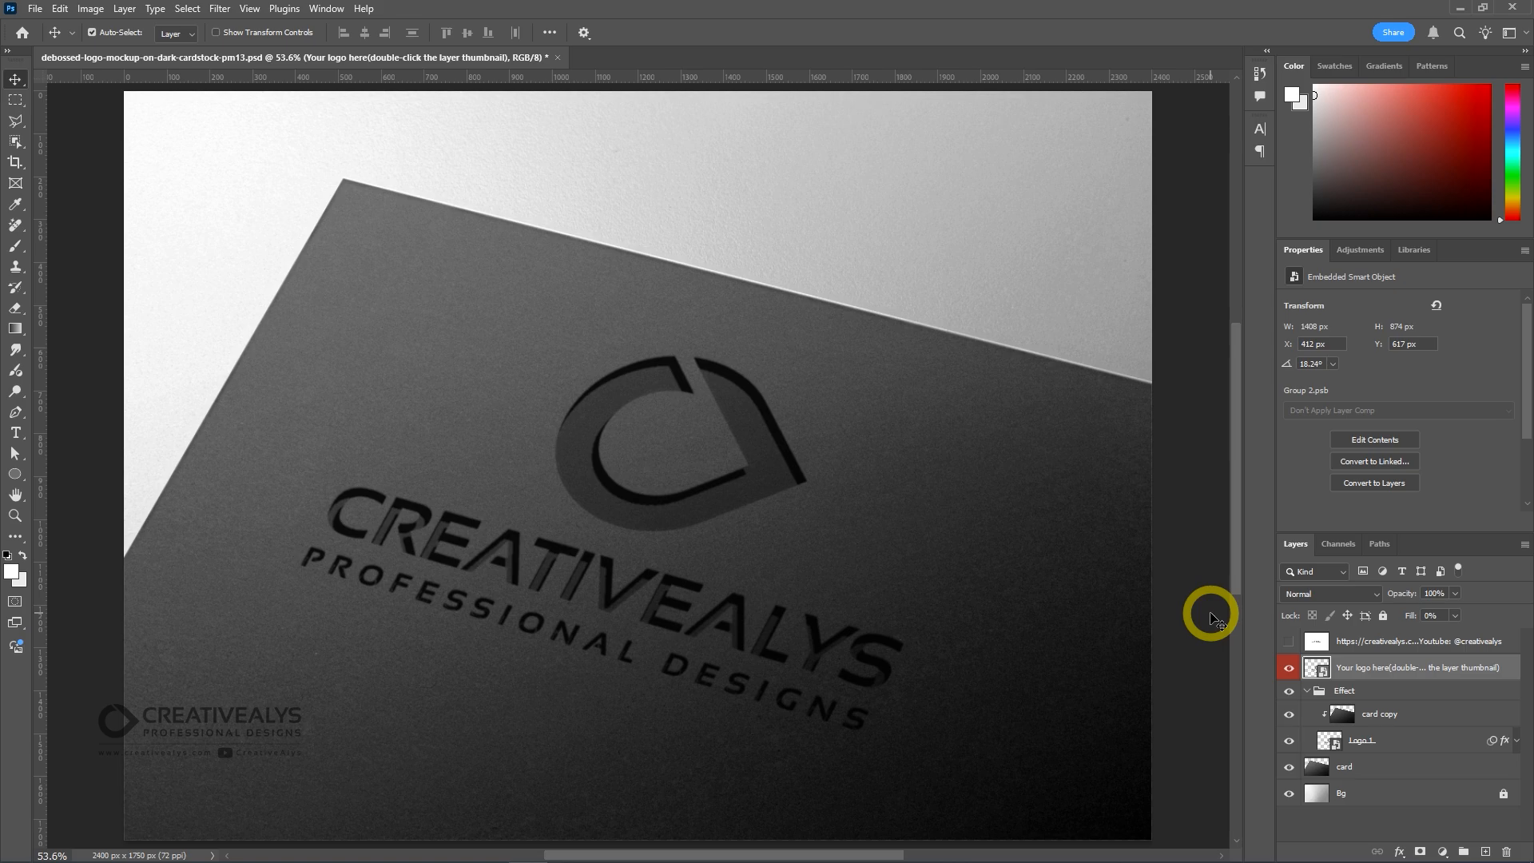
Step: Reopen the smart object's contents and paste in the stacked Creative Design Shop logo from logos-to-try.ai in Illustrator as a Smart Object
double_click(1316, 667)
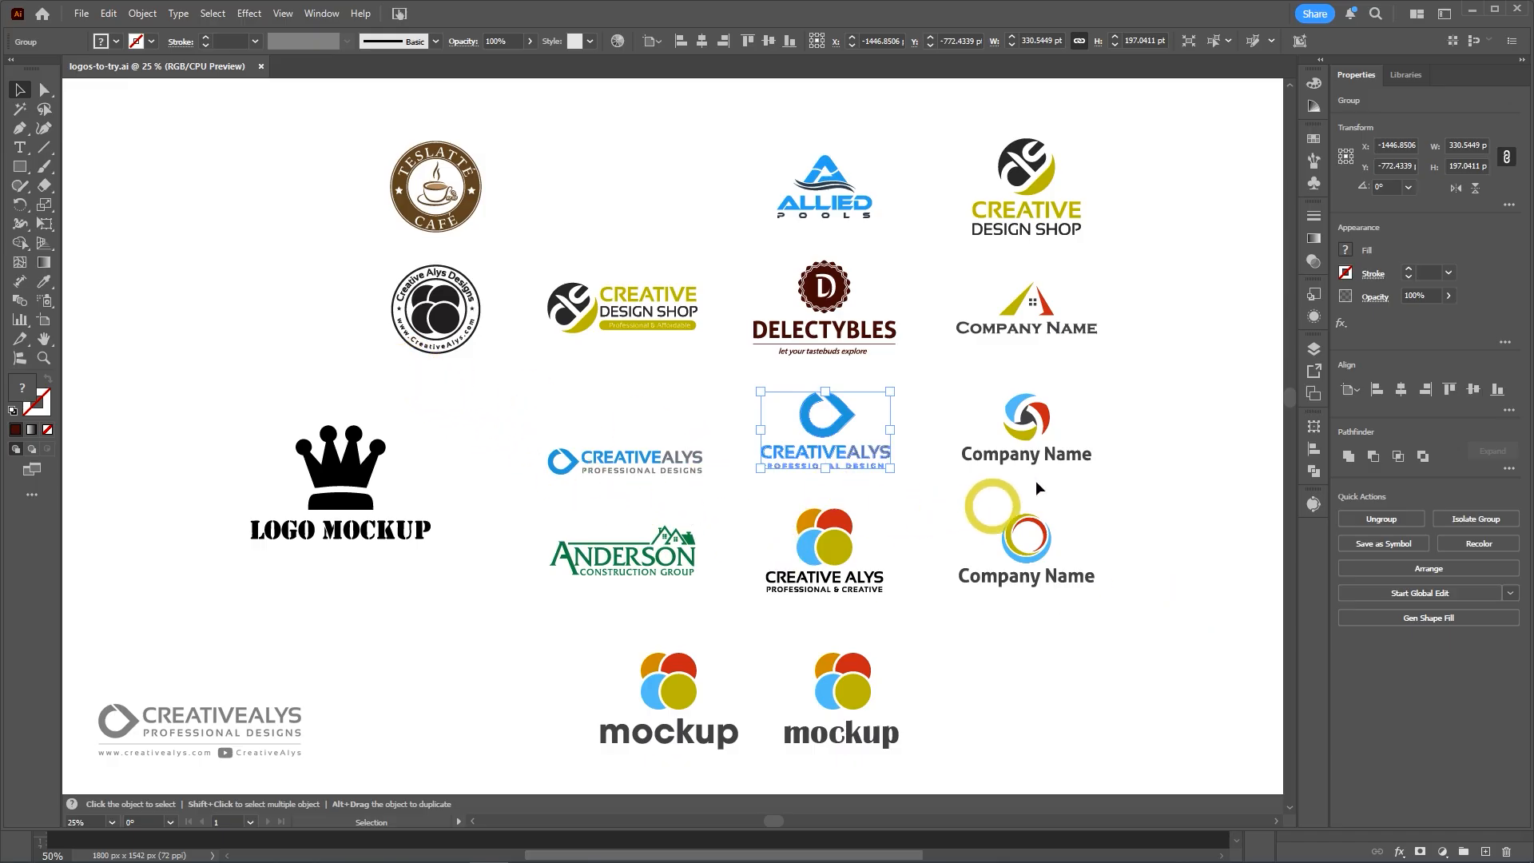
left_click_drag(940, 138, 1120, 254)
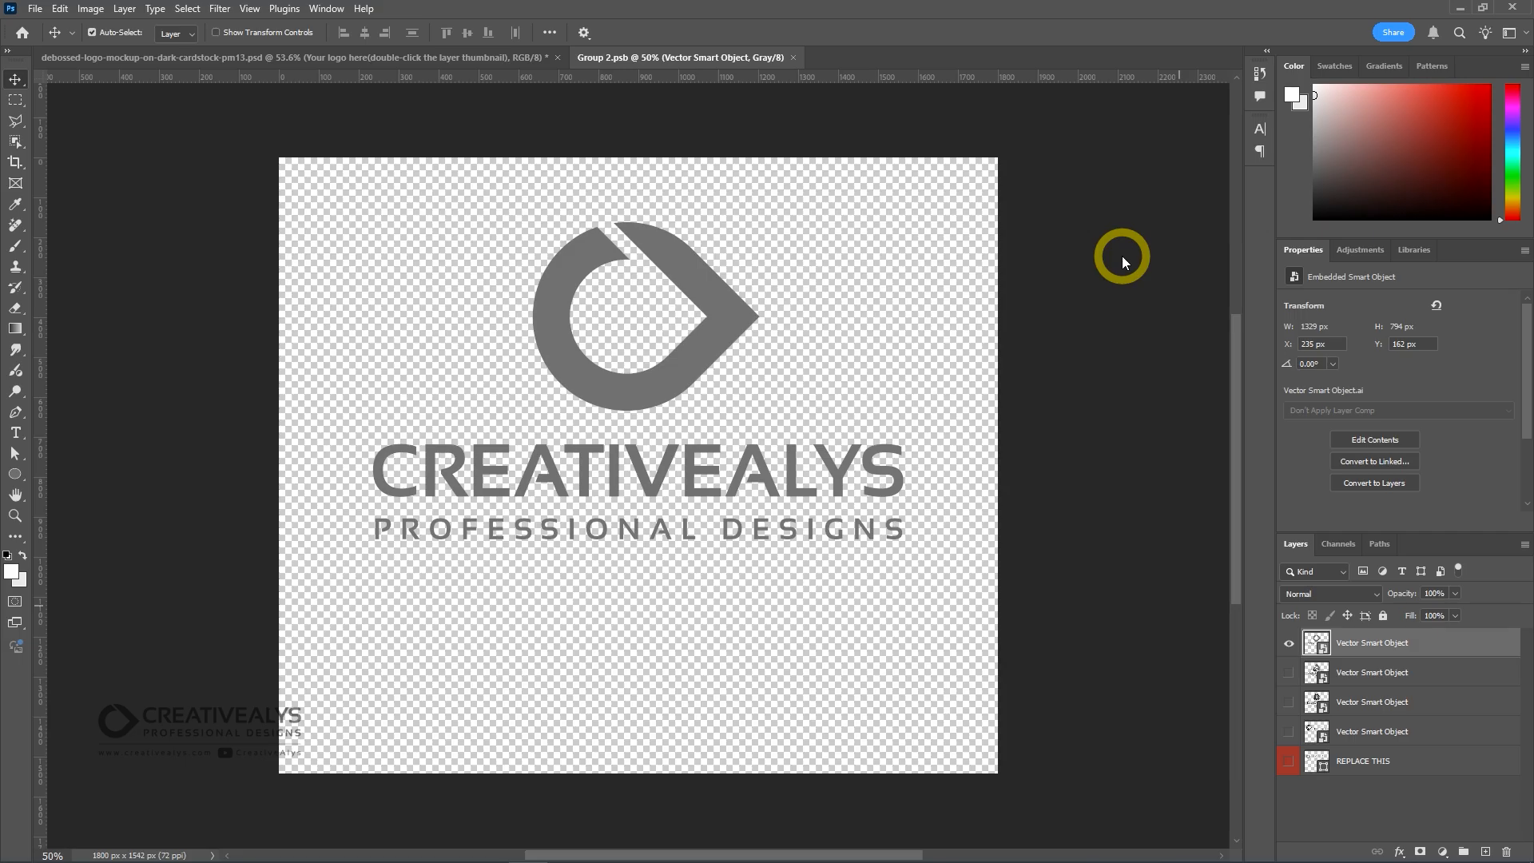
key("ctrl+v")
left_click(826, 289)
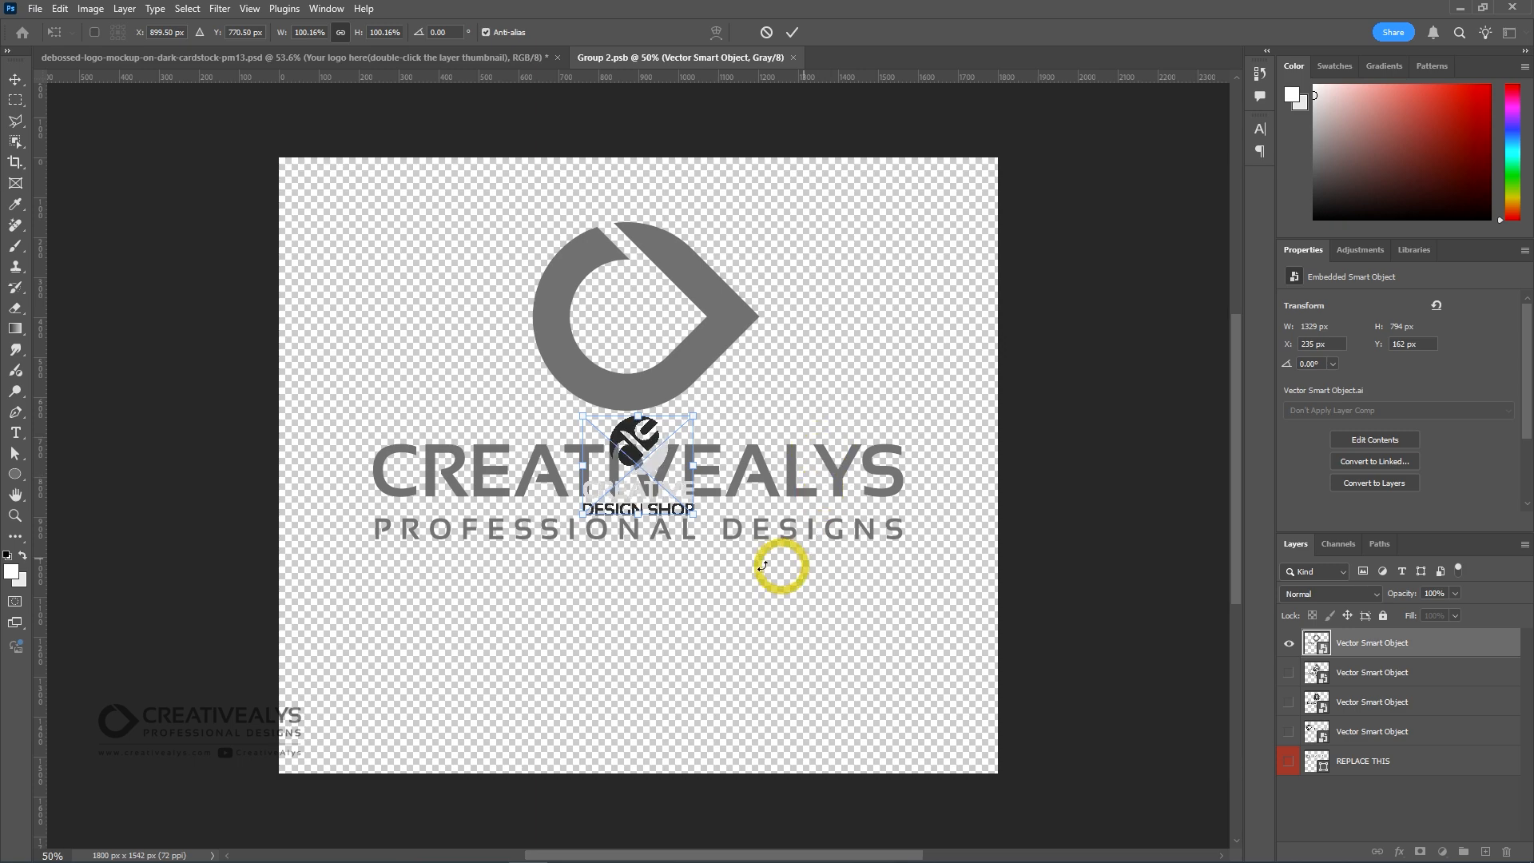
Step: Enlarge the pasted Creative Design Shop logo to about 1101 px wide and move it up the canvas
left_click_drag(693, 514, 861, 663)
key("Return")
left_click_drag(706, 424, 715, 342)
Step: Hide the Creativealys logo layer and shift the Creative Design Shop logo slightly down, then save and close Group 2.psb
left_click(1289, 672)
key("ctrl+s")
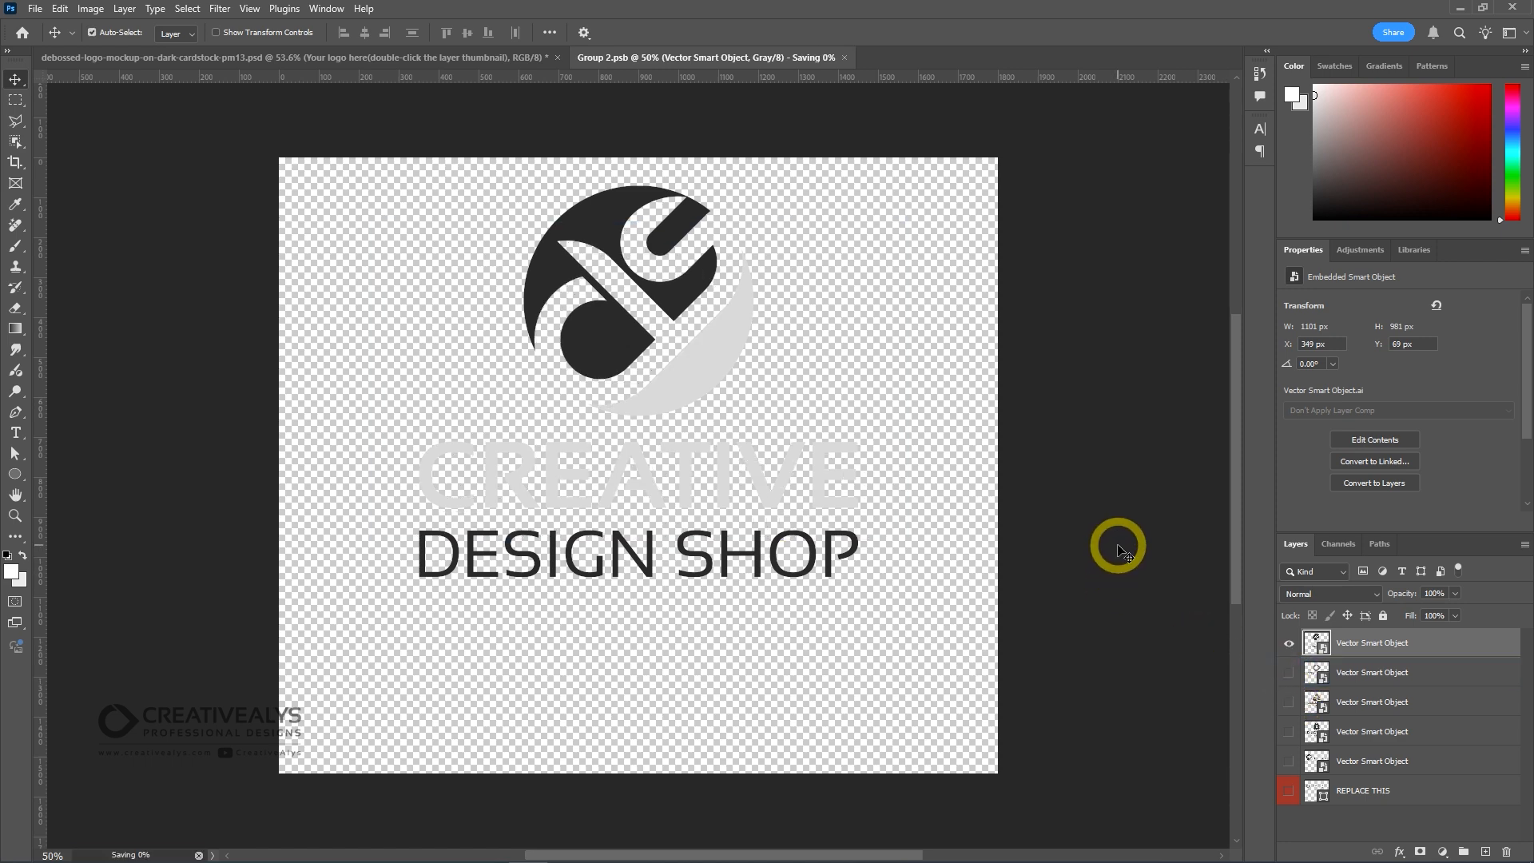
left_click_drag(716, 357, 716, 382)
key("ctrl+s")
key("ctrl+w")
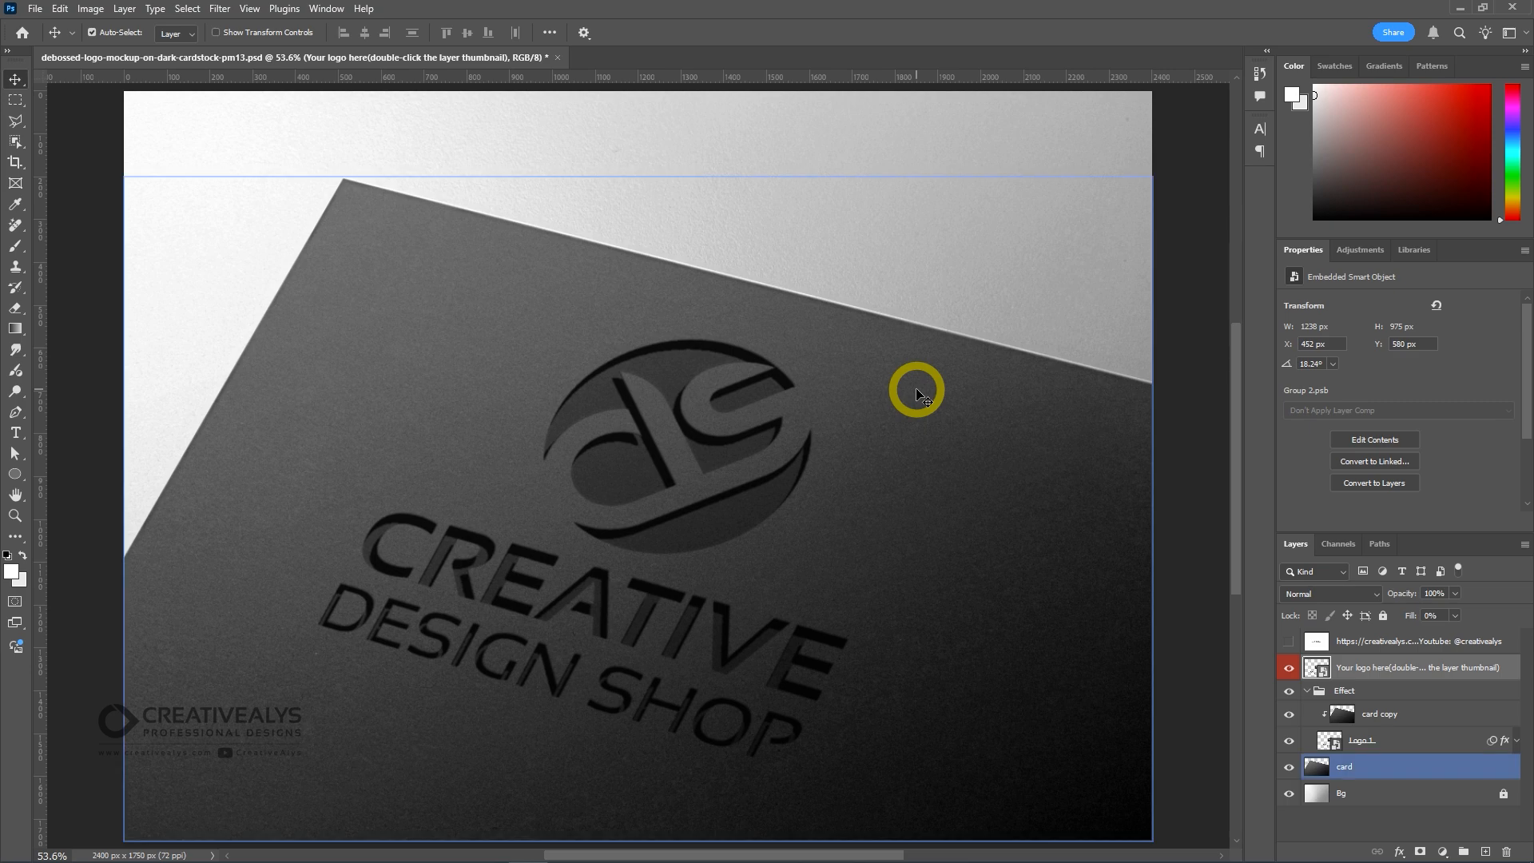
Step: Reopen the smart object's contents, move the Creative Design Shop logo left to about X 171 px, and save and close Group 2.psb
double_click(1320, 671)
left_click_drag(709, 370, 646, 380)
key("ctrl+s")
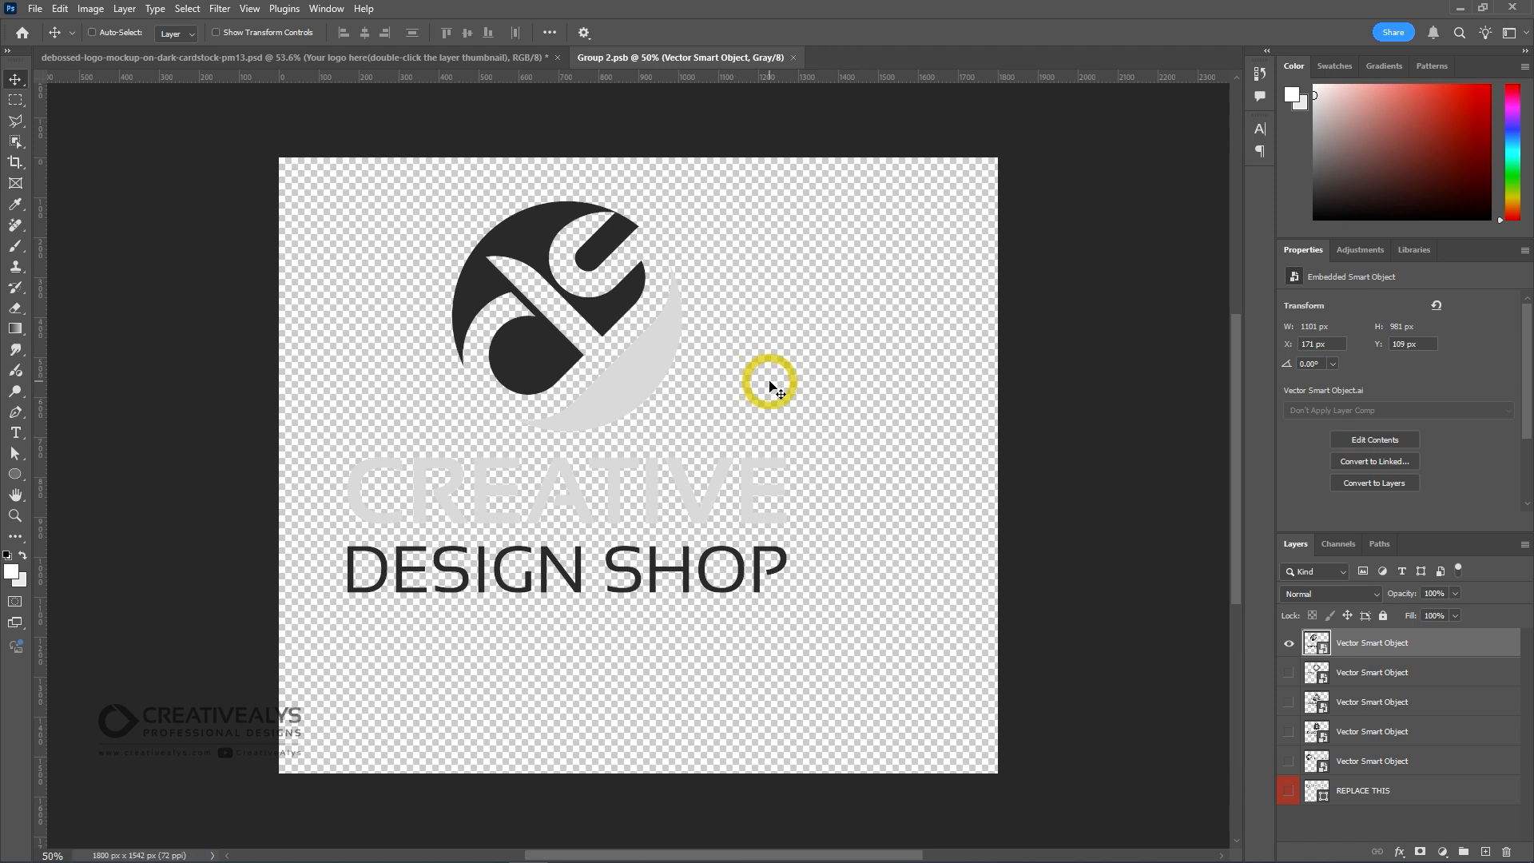
key("ctrl+w")
Step: Examine the debossed Creative Design Shop logo on the dark cardstock close up and in the full mockup
scroll(1171, 575, "down", 3)
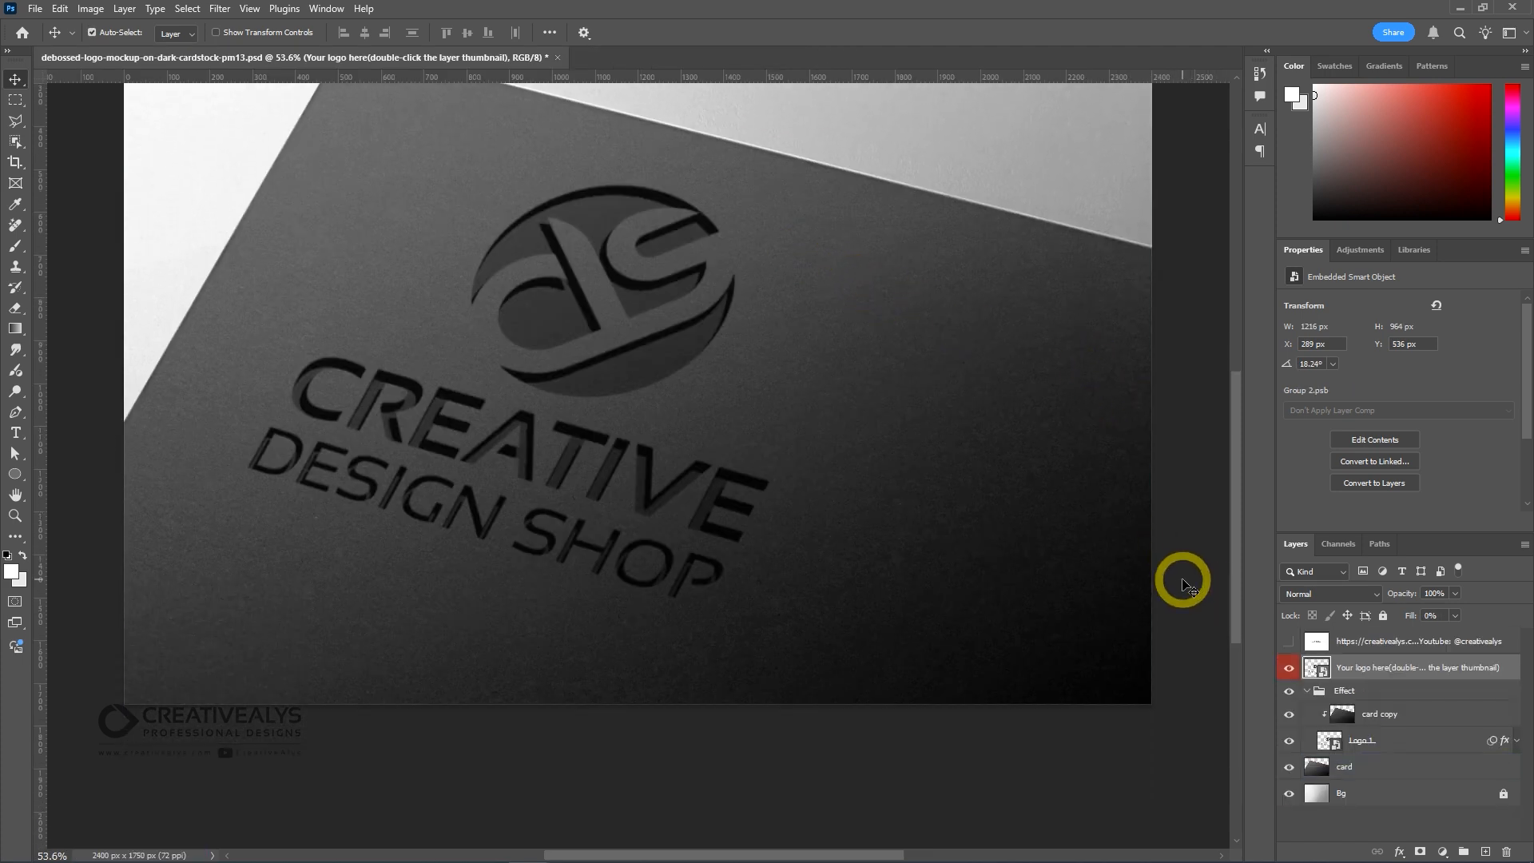
scroll(626, 342, "up", 2, "alt")
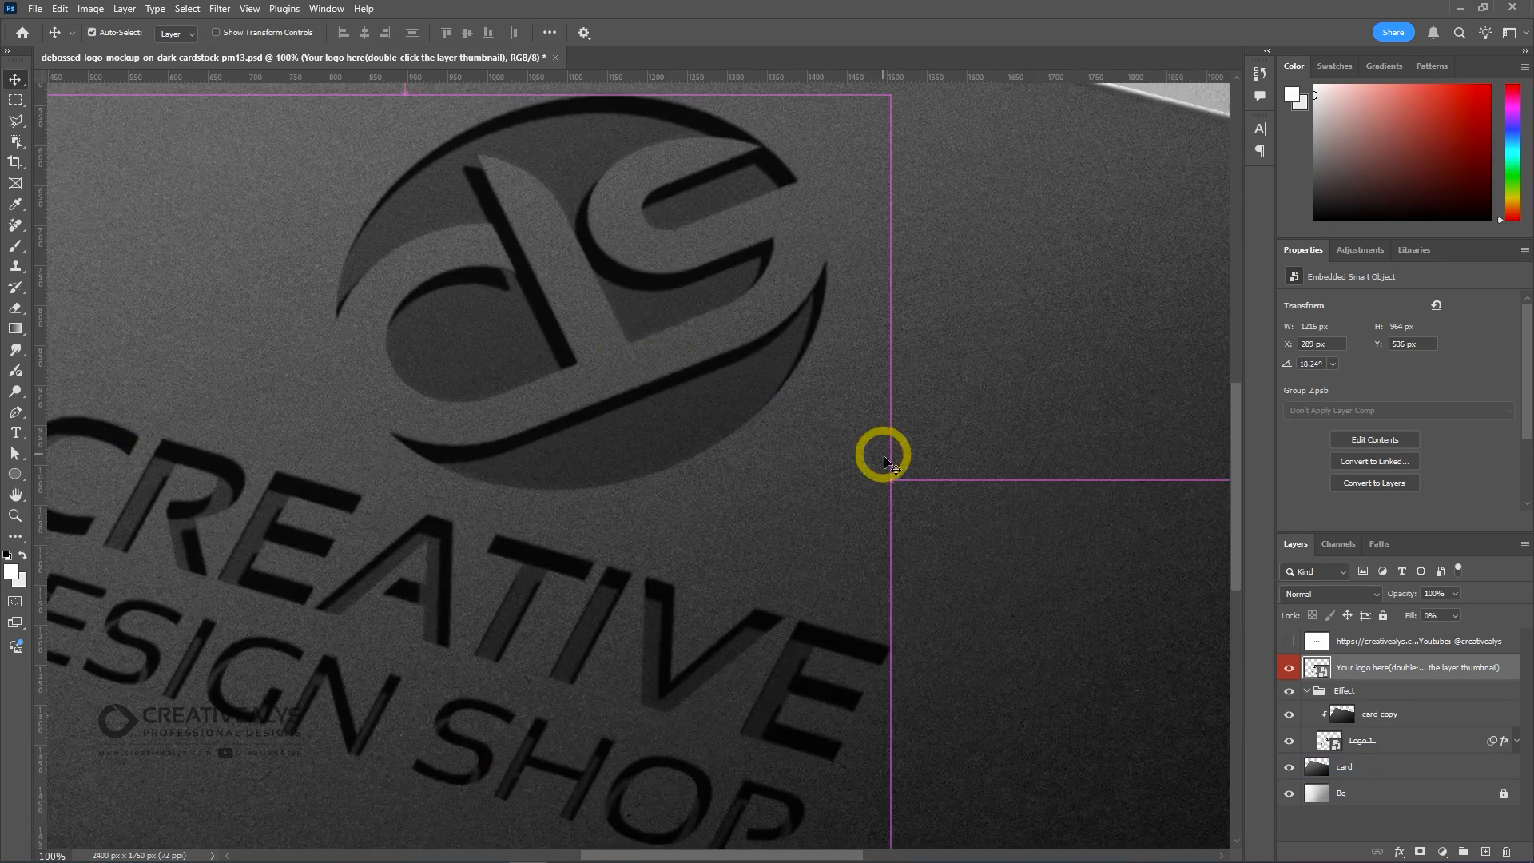
left_click_drag(858, 482, 1038, 433)
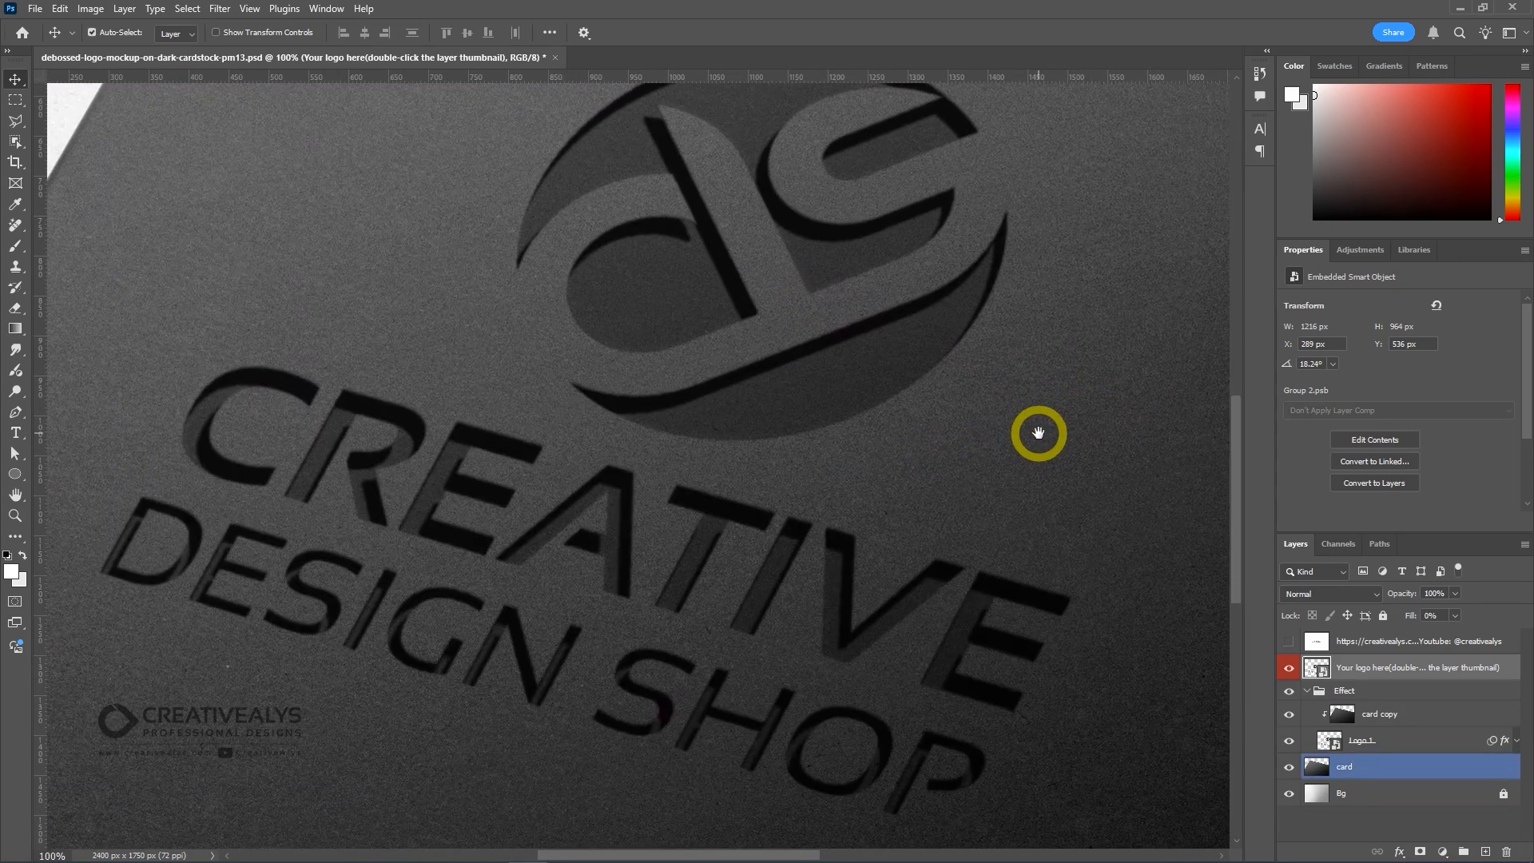
scroll(1041, 435, "down", 3, "alt")
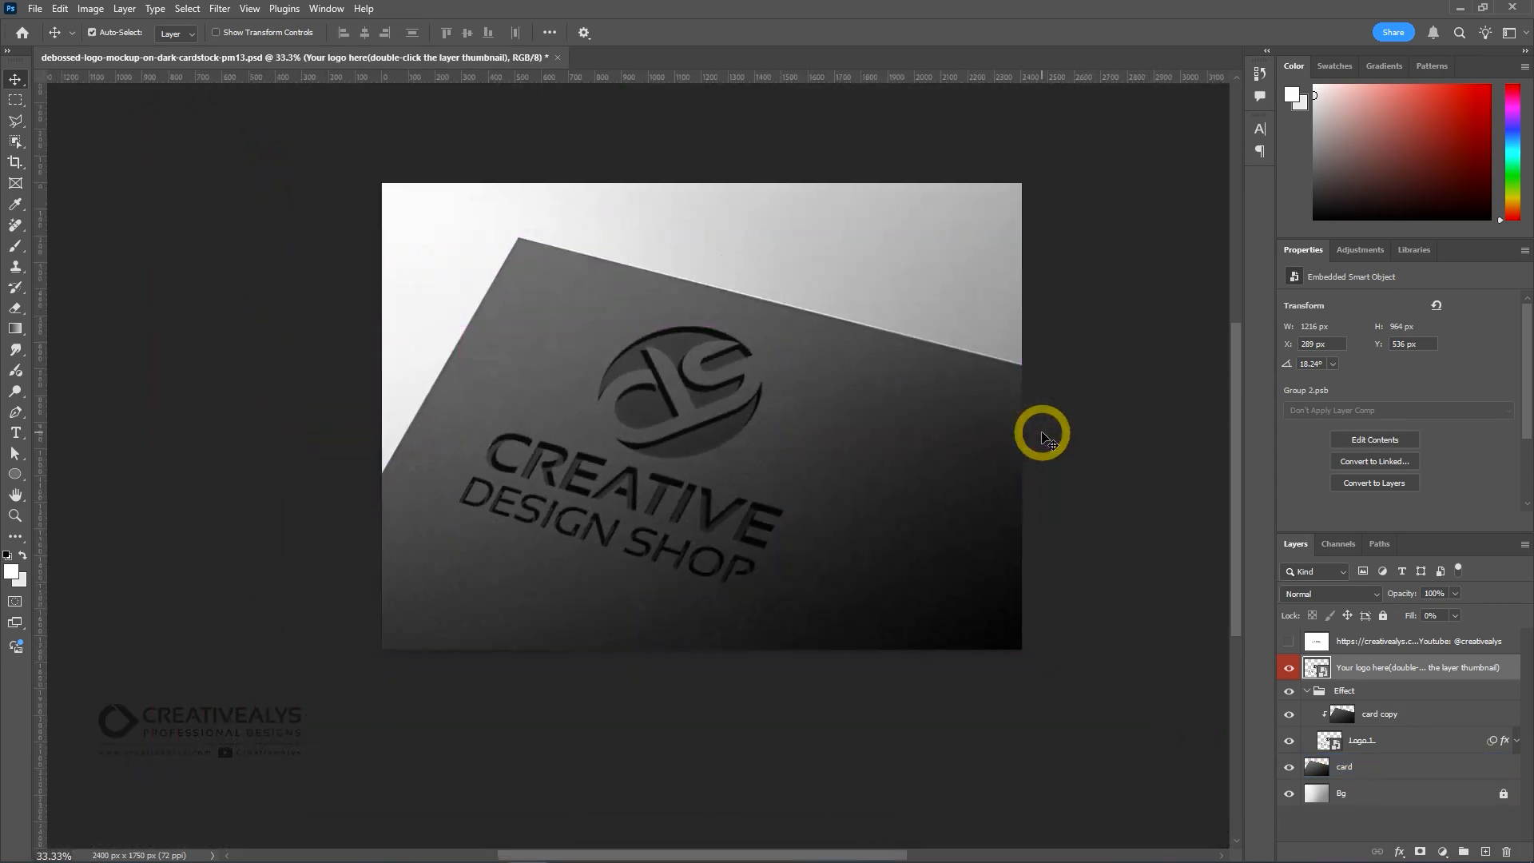
scroll(1041, 436, "down", 1, "alt")
scroll(1041, 436, "up", 1)
scroll(1042, 436, "up", 2)
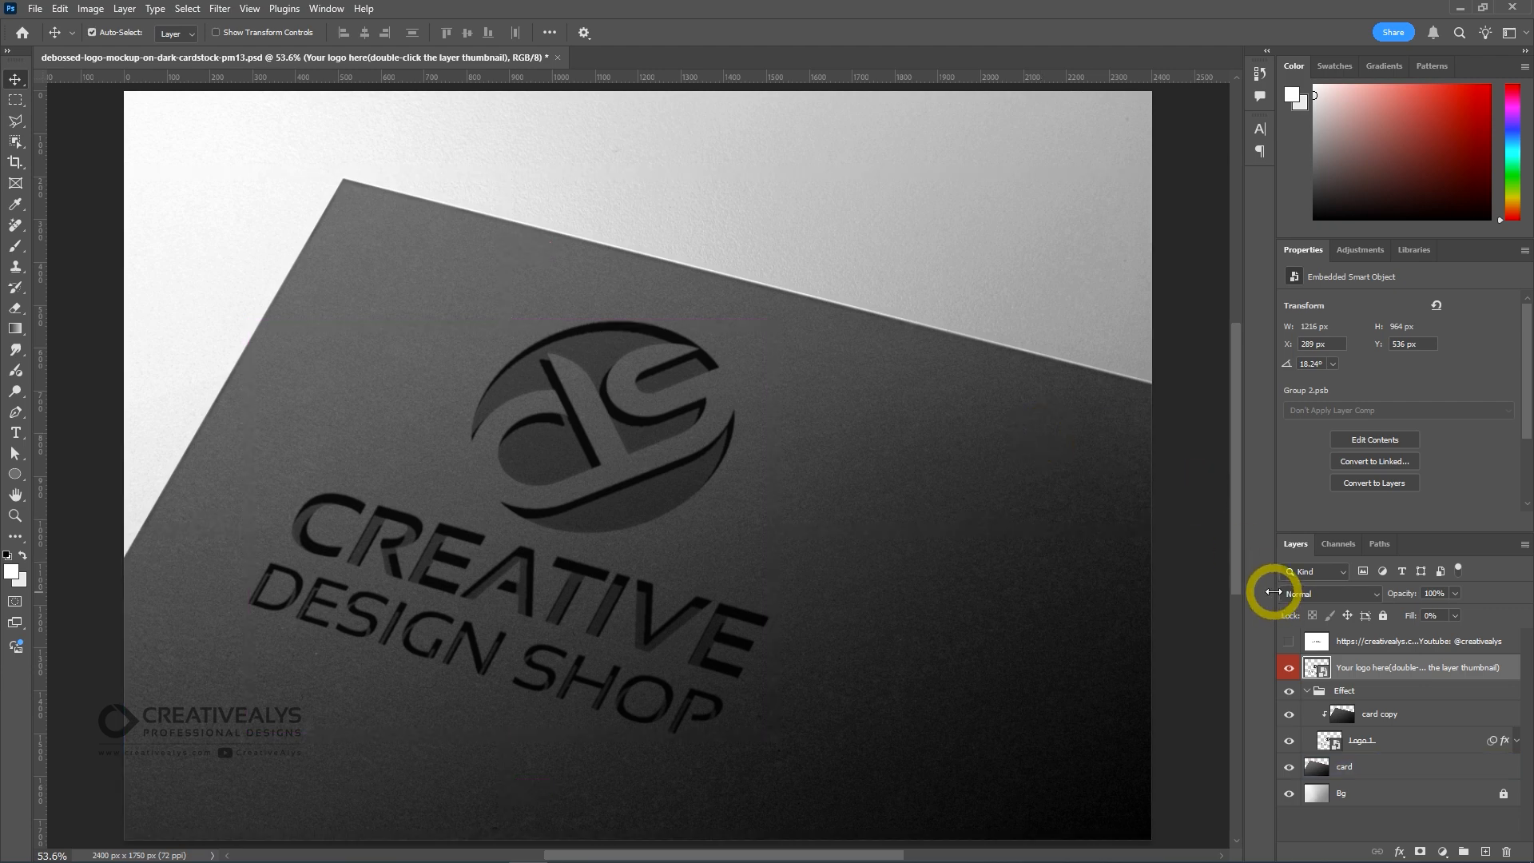
Step: Reopen the smart object's contents and paste in the Company Name logo with the circular ring from logos-to-try.ai in Illustrator as a Smart Object
double_click(1310, 669)
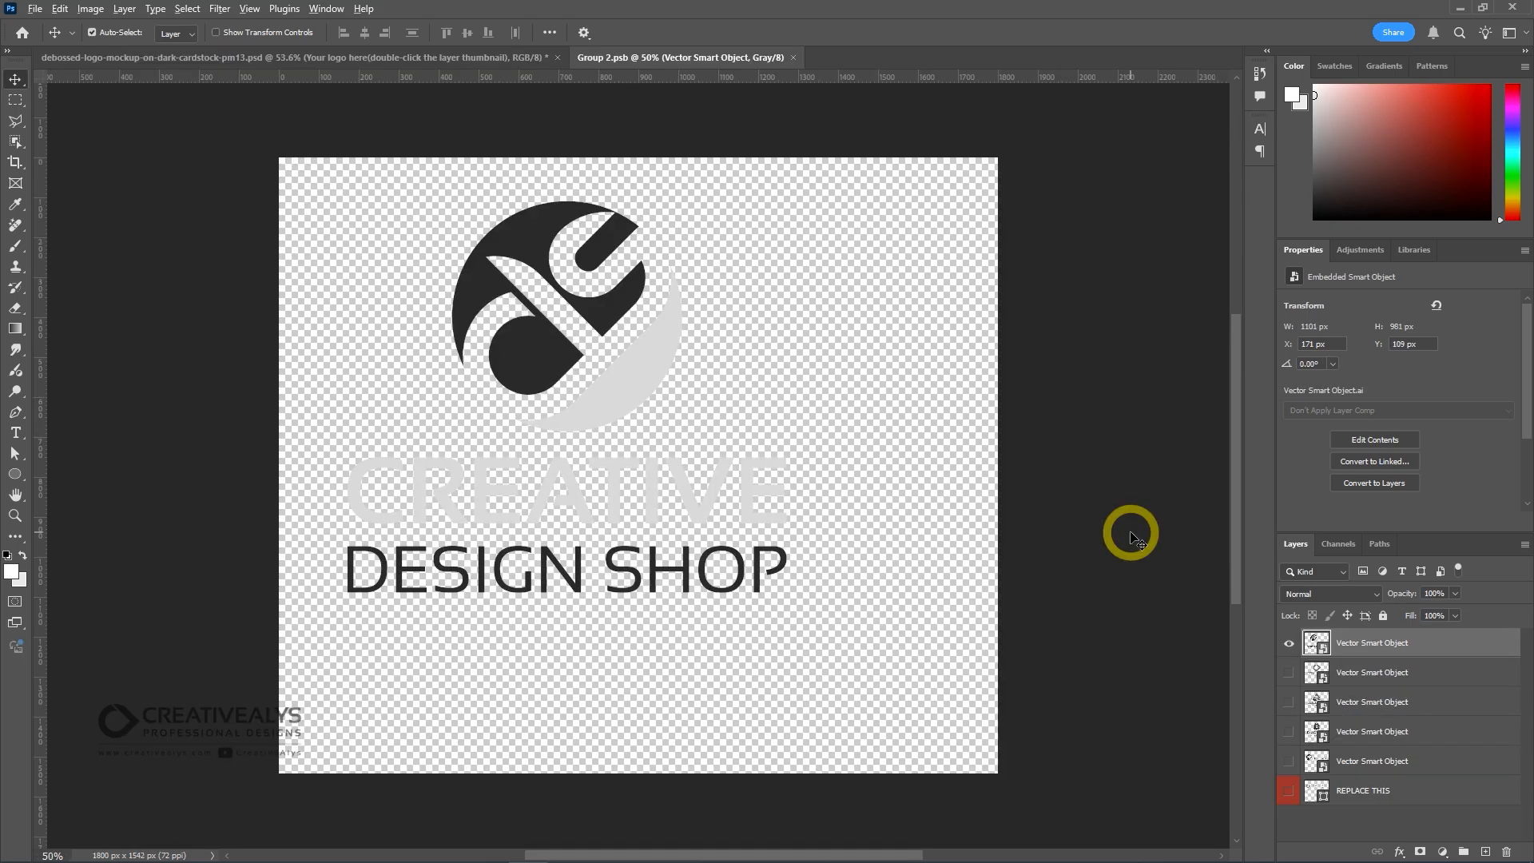
key("alt+Tab")
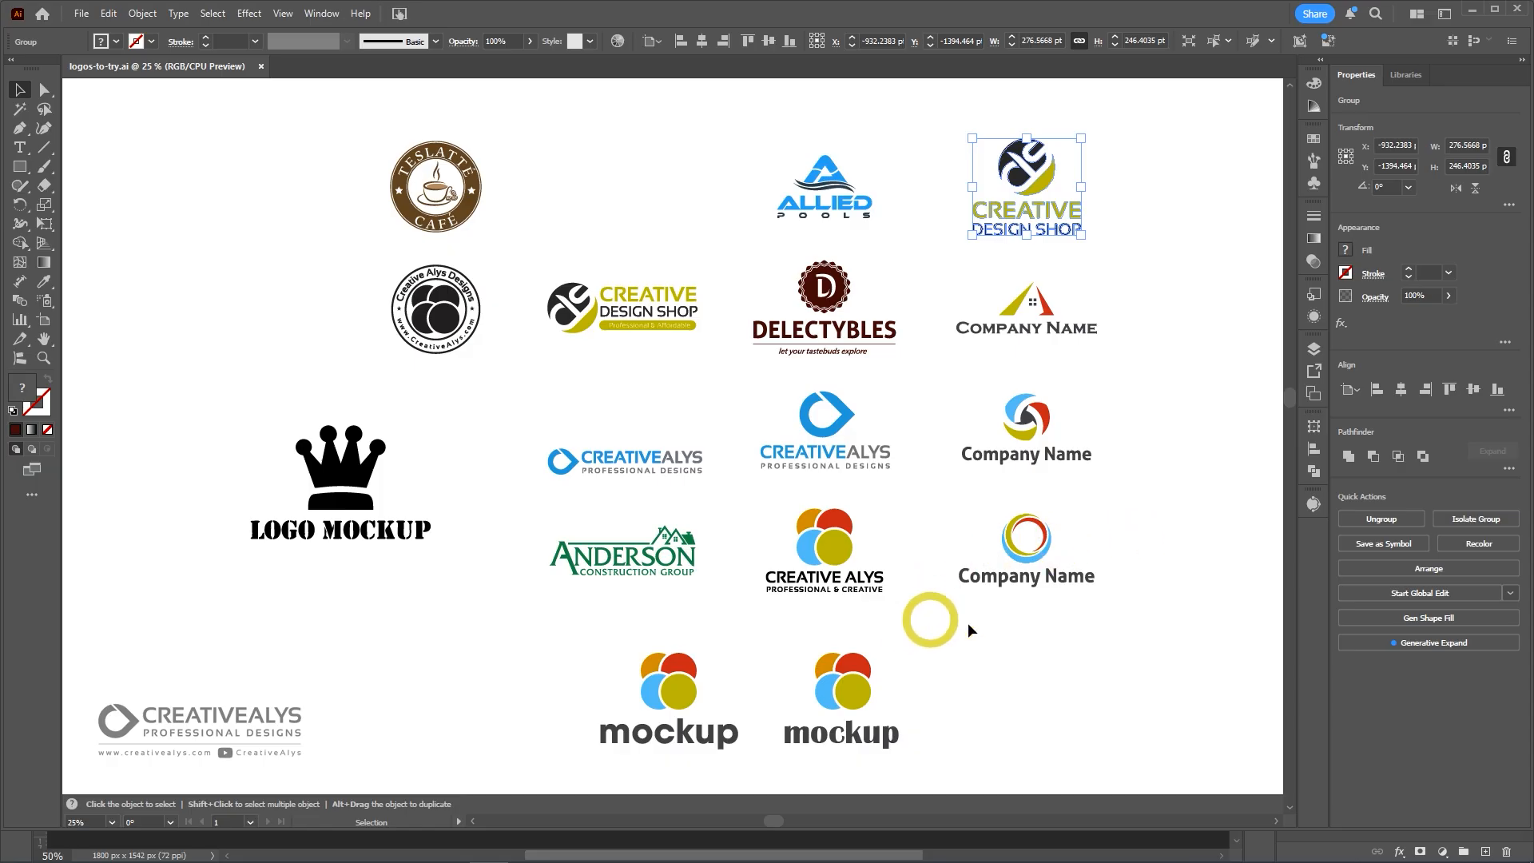
left_click_drag(928, 500, 899, 496)
key("alt+Tab")
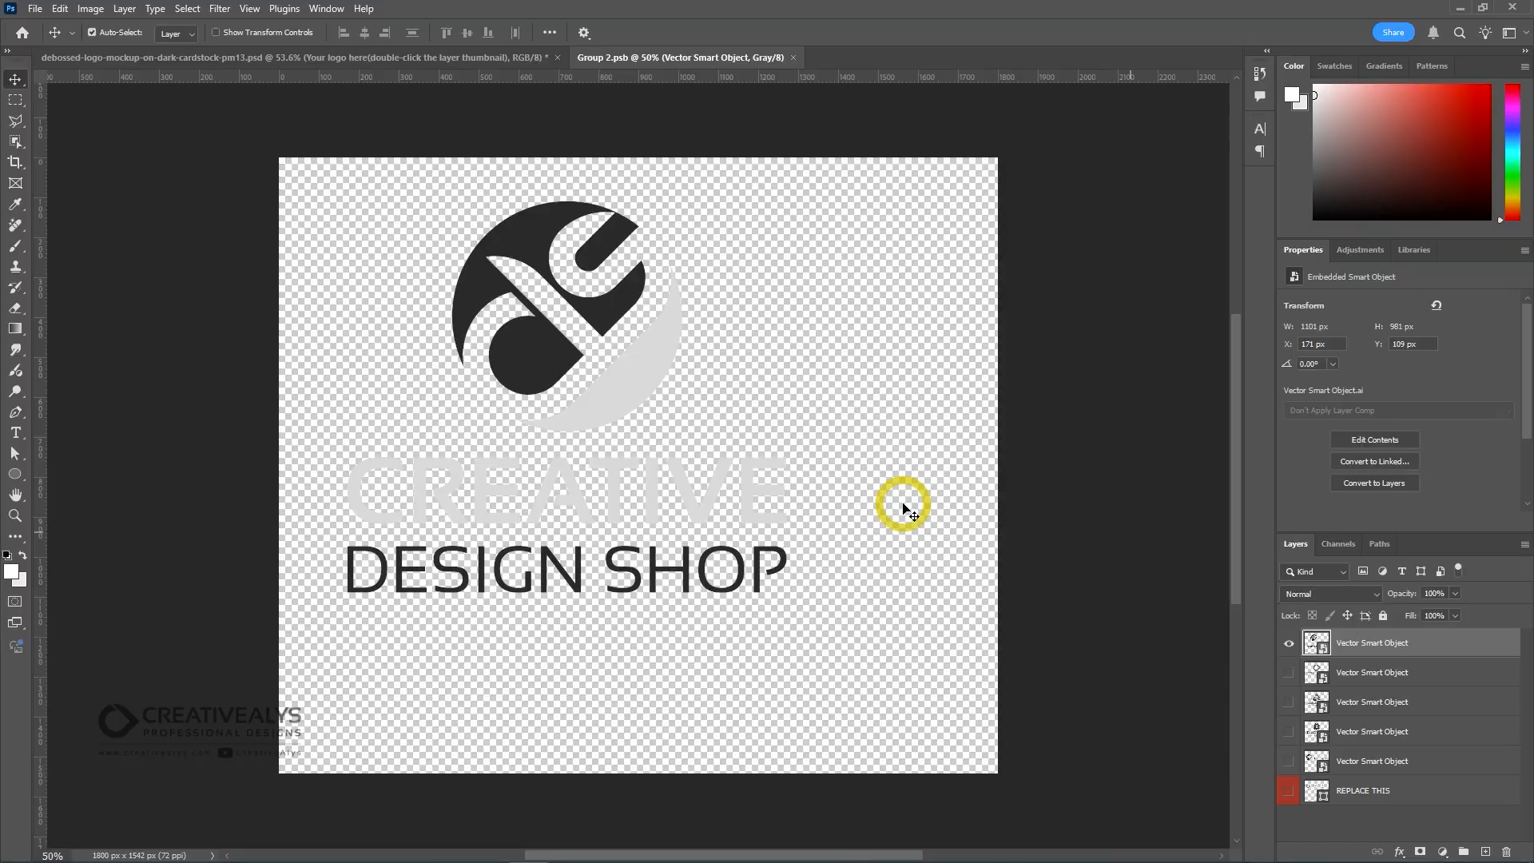
key("ctrl+v")
left_click(852, 287)
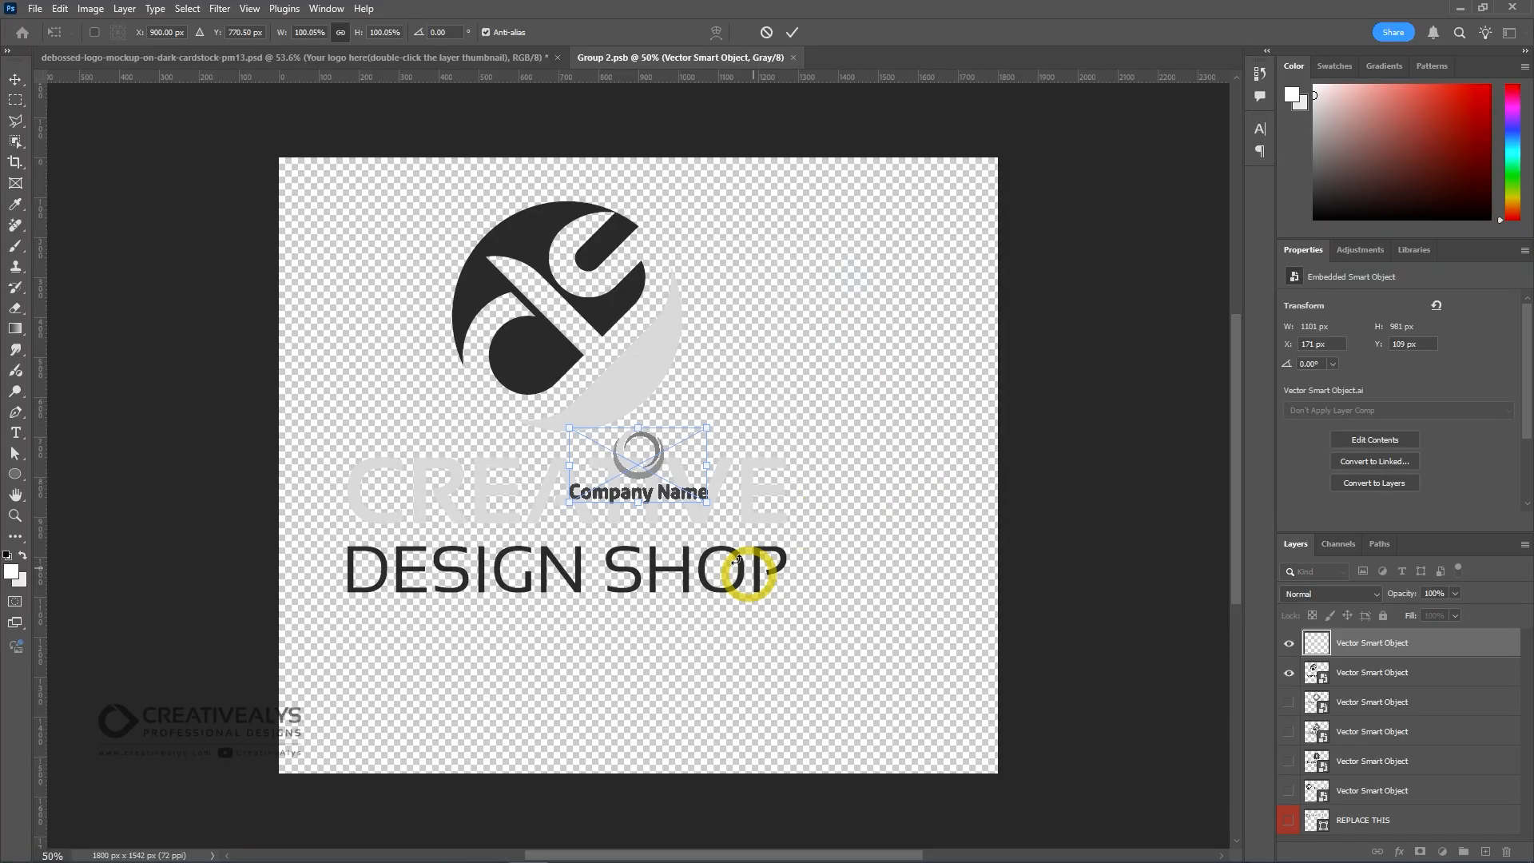
Step: Enlarge the pasted Company Name logo to about 1432 px wide and move it up to about X 171 px, Y 212 px
left_click_drag(716, 505, 909, 650)
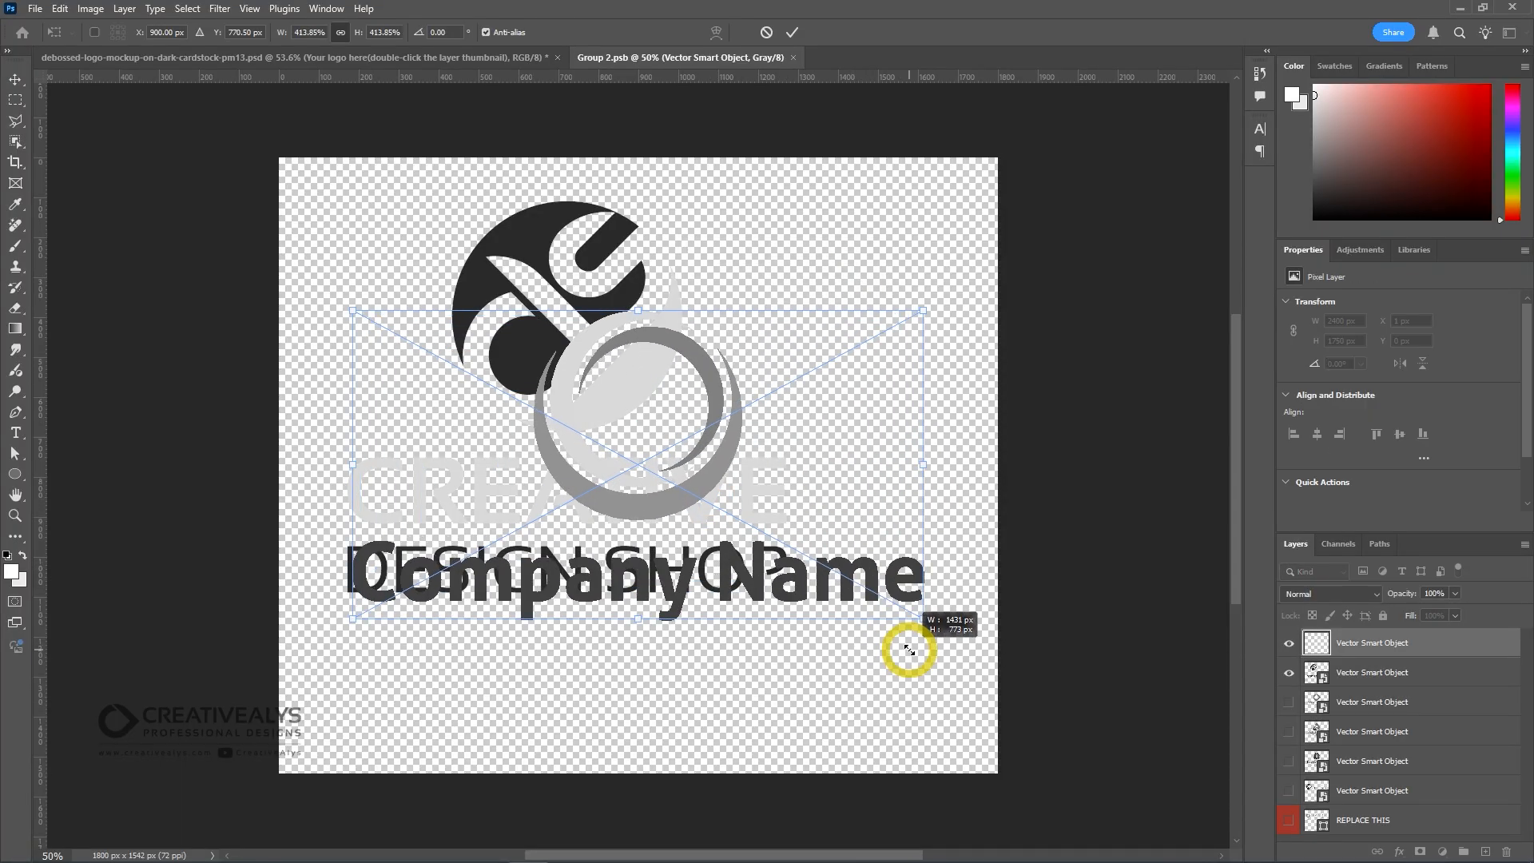
key("Return")
left_click_drag(726, 452, 721, 385)
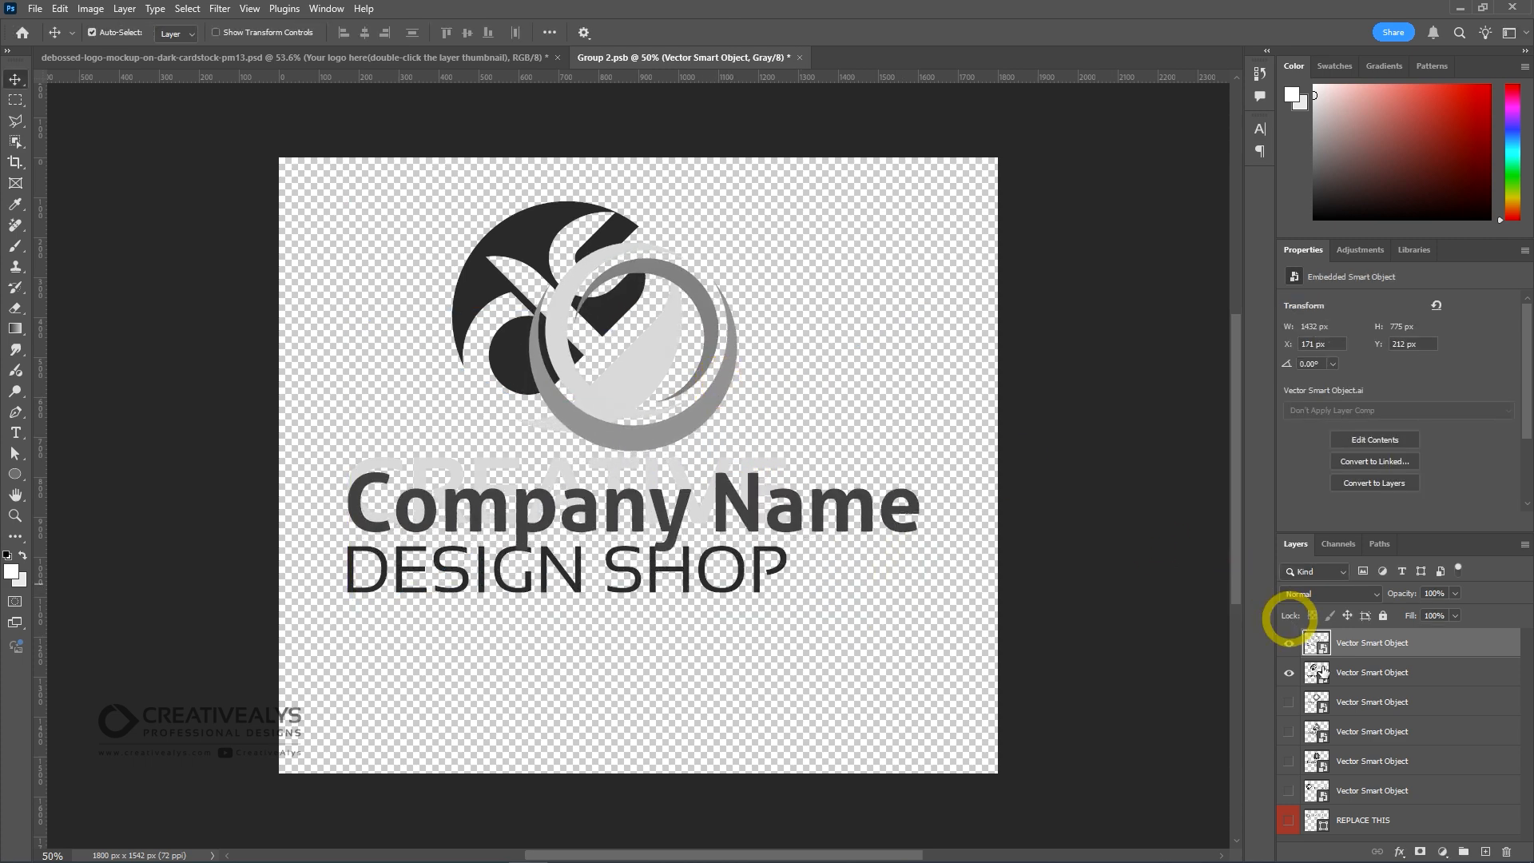
Step: Hide the Creative Design Shop logo layer, and save and close Group 2.psb
left_click(1292, 679)
left_click(1289, 675)
key("ctrl+s")
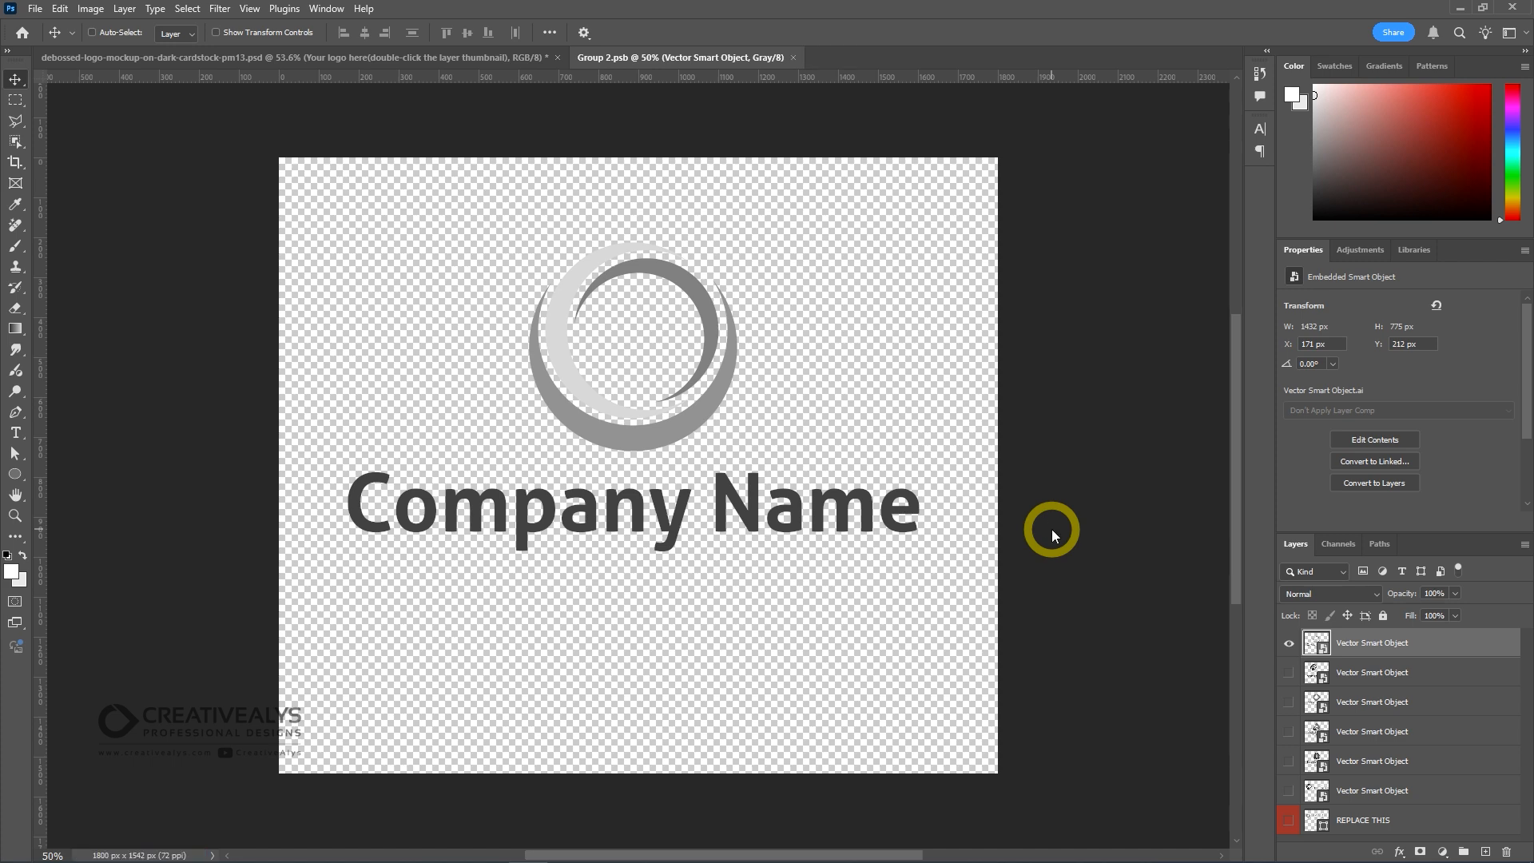
key("ctrl+w")
Step: Reopen the smart object's contents and paste in the round Teslatté Café logo from Illustrator as a Smart Object
scroll(1230, 605, "down", 2)
left_click_drag(717, 464, 1015, 503)
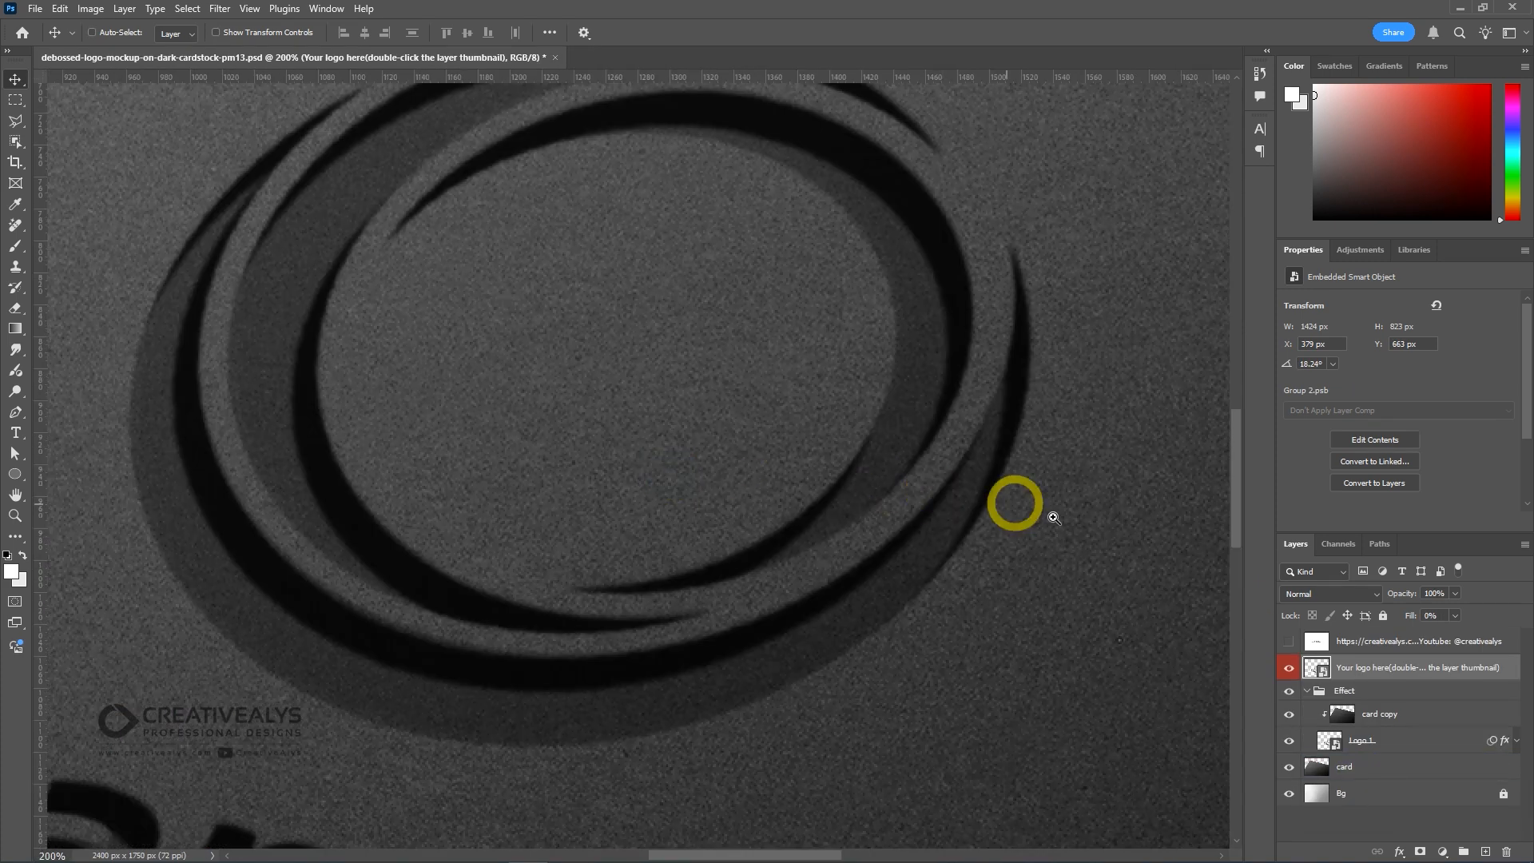
key("ctrl+1")
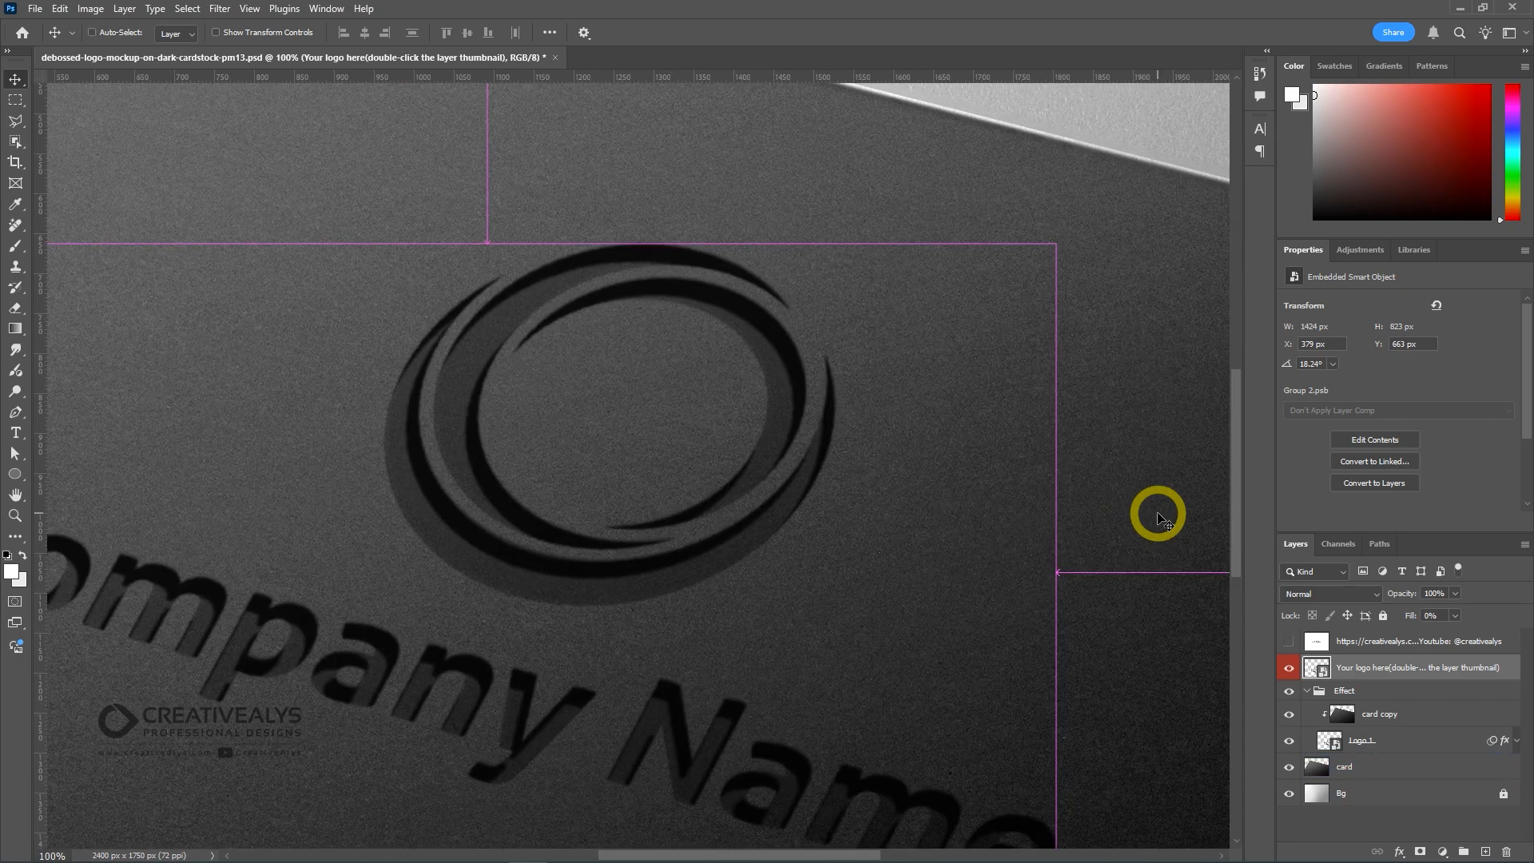
key("ctrl+minus")
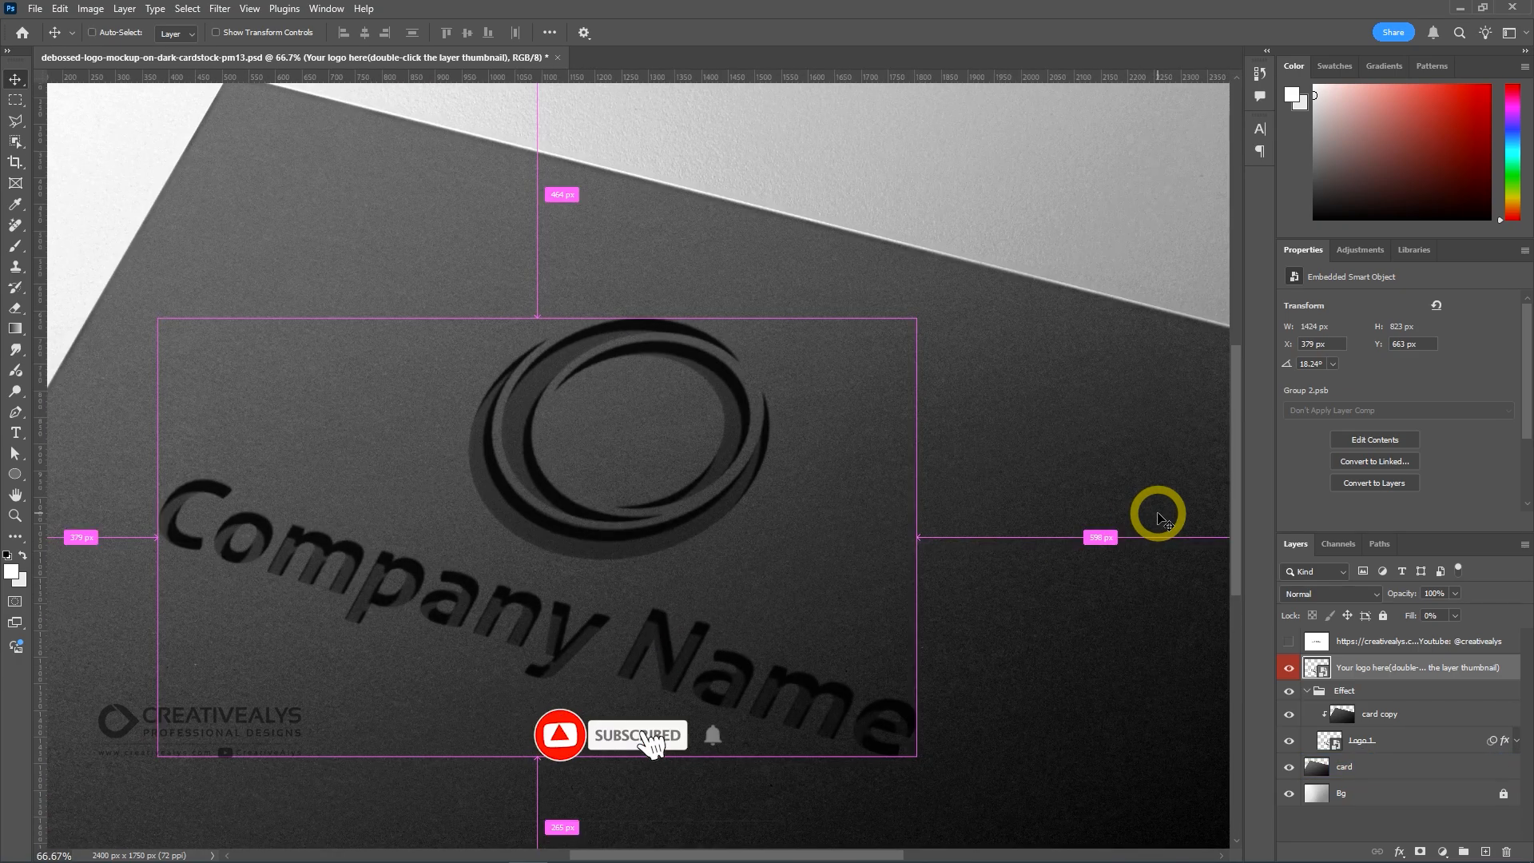
key("ctrl+0")
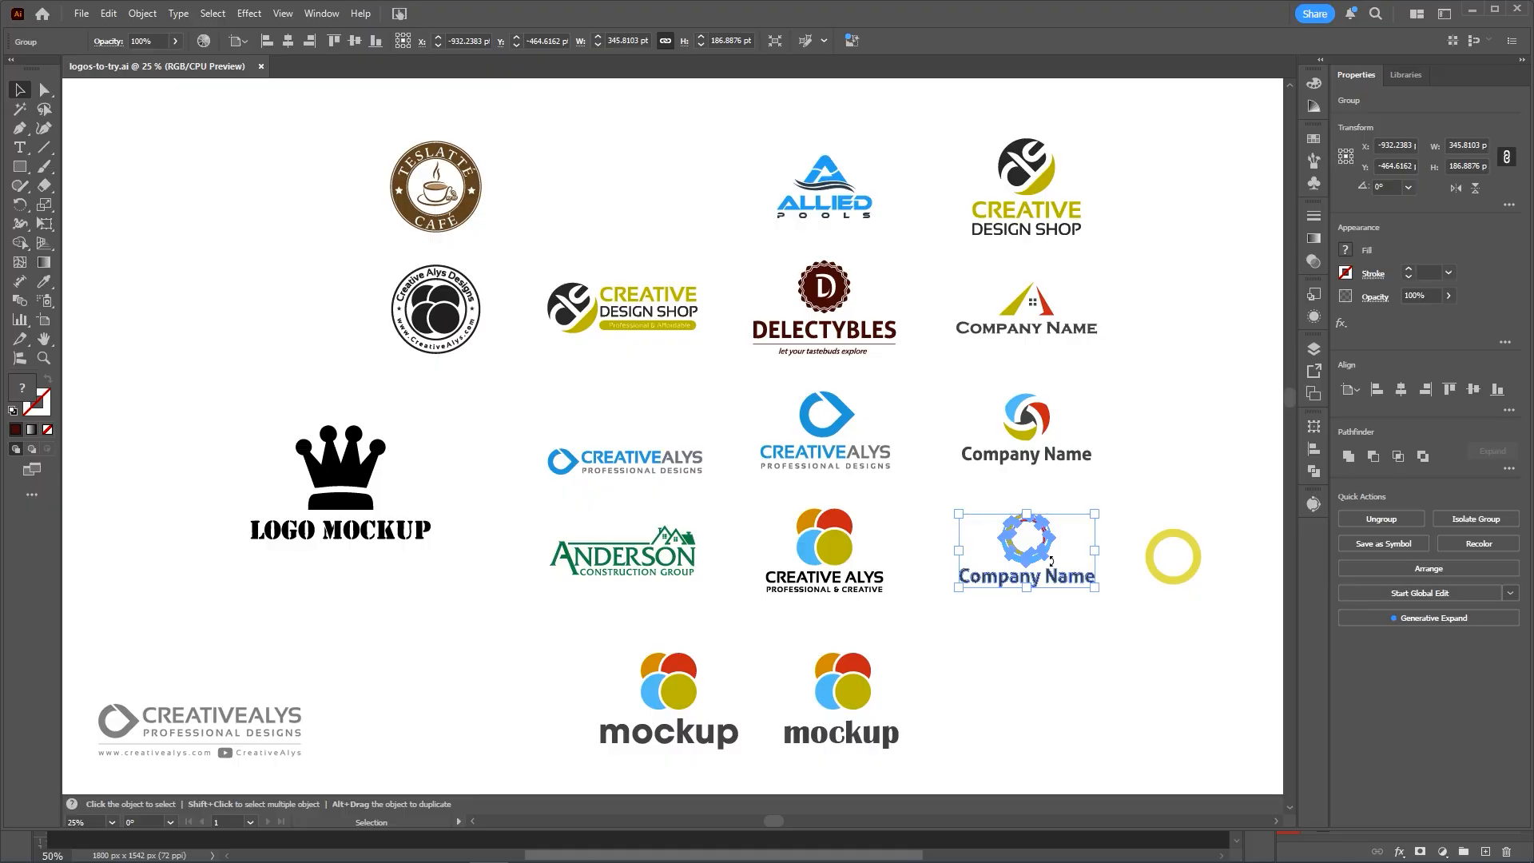
left_click(410, 444)
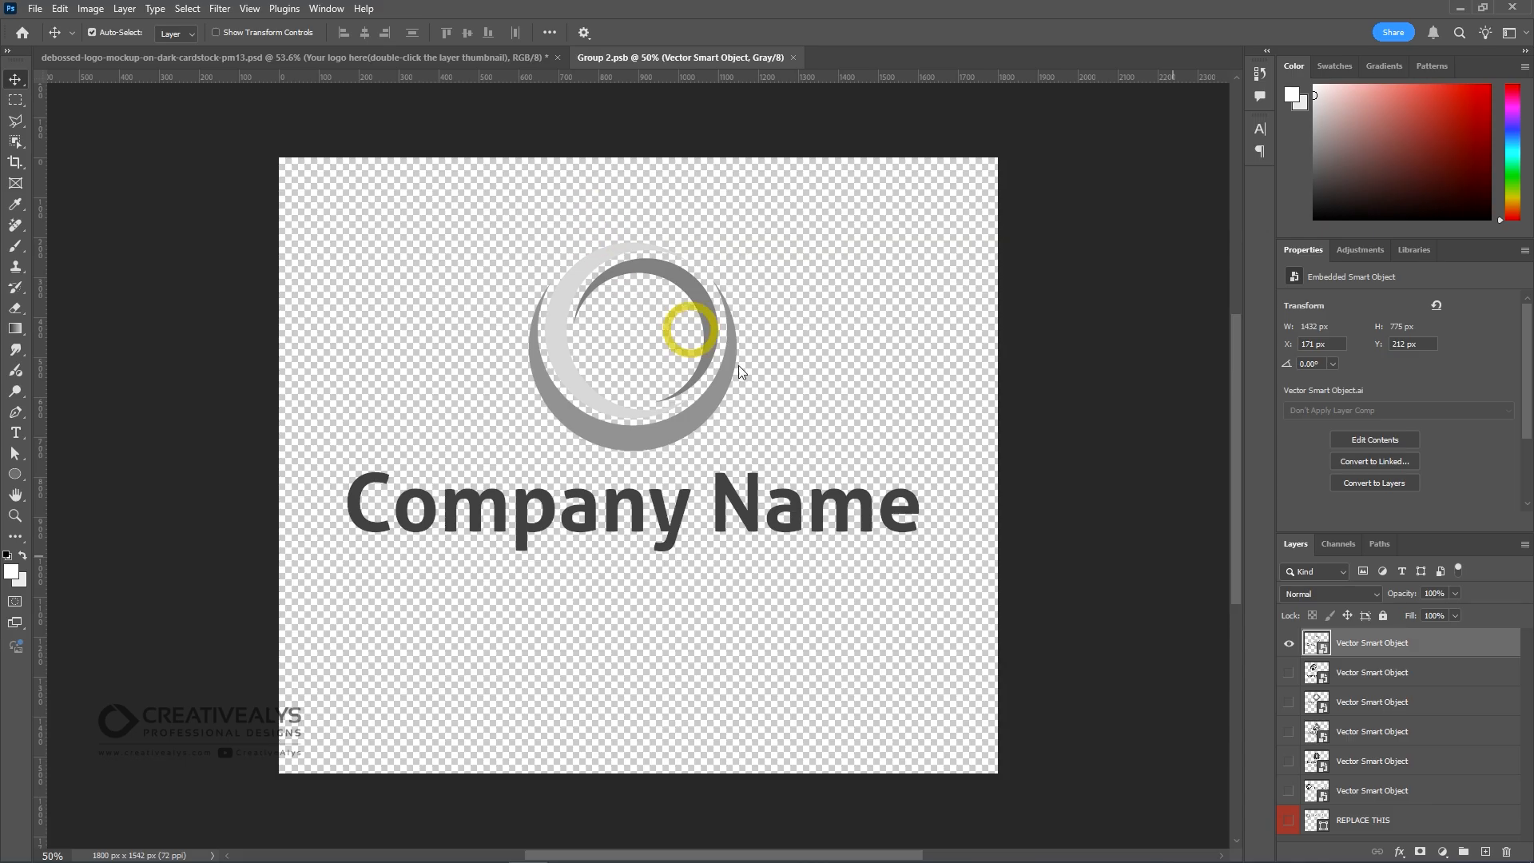
key("ctrl+v")
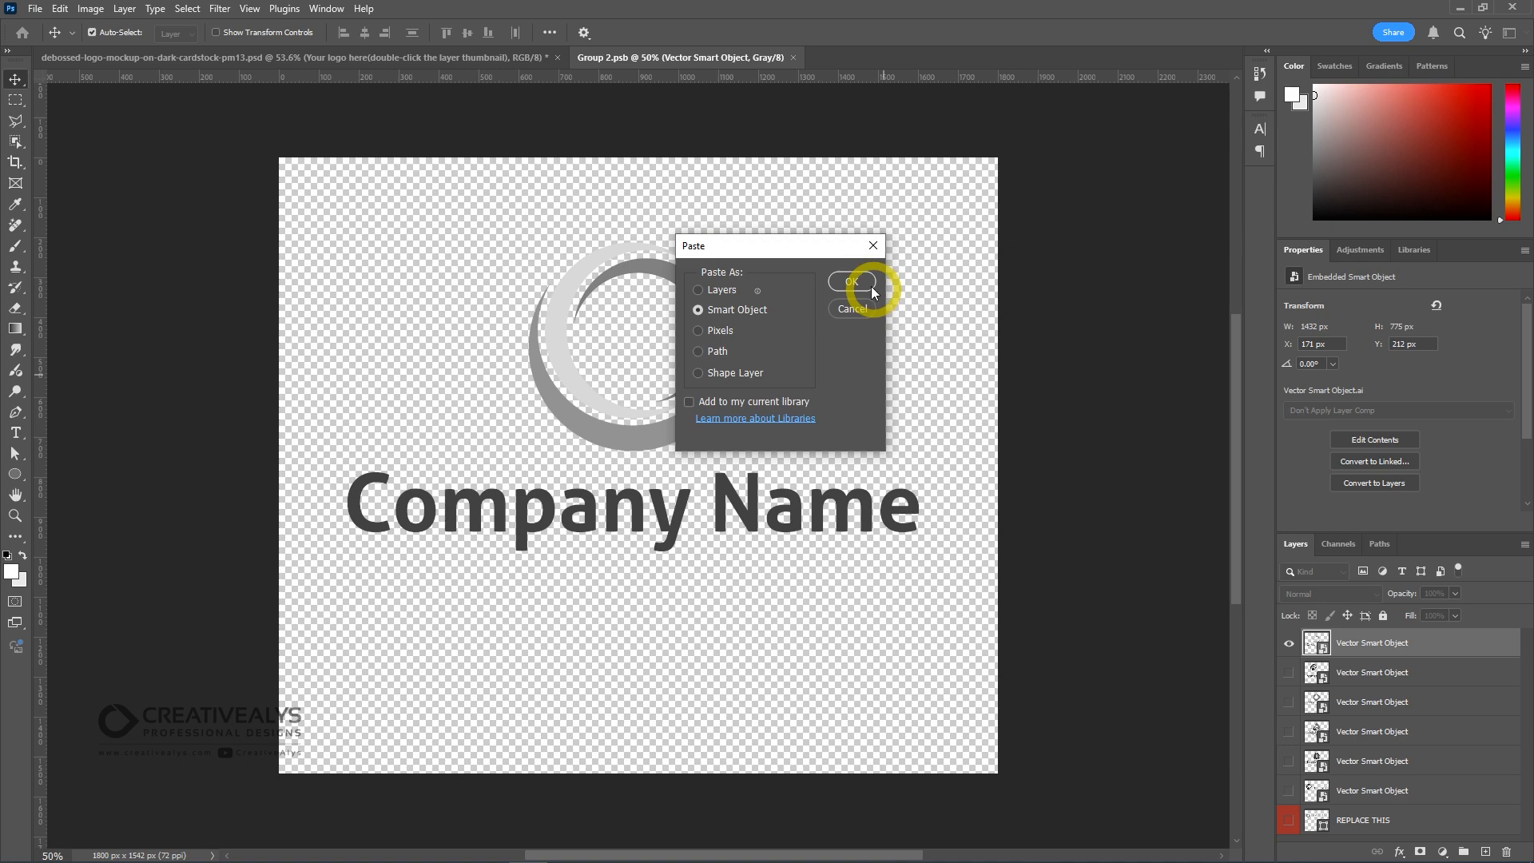
left_click(870, 286)
Step: Enlarge the Teslatté Café logo to about 1042 px wide and move it to about X 293 px, Y 212 px
left_click_drag(695, 514, 871, 653)
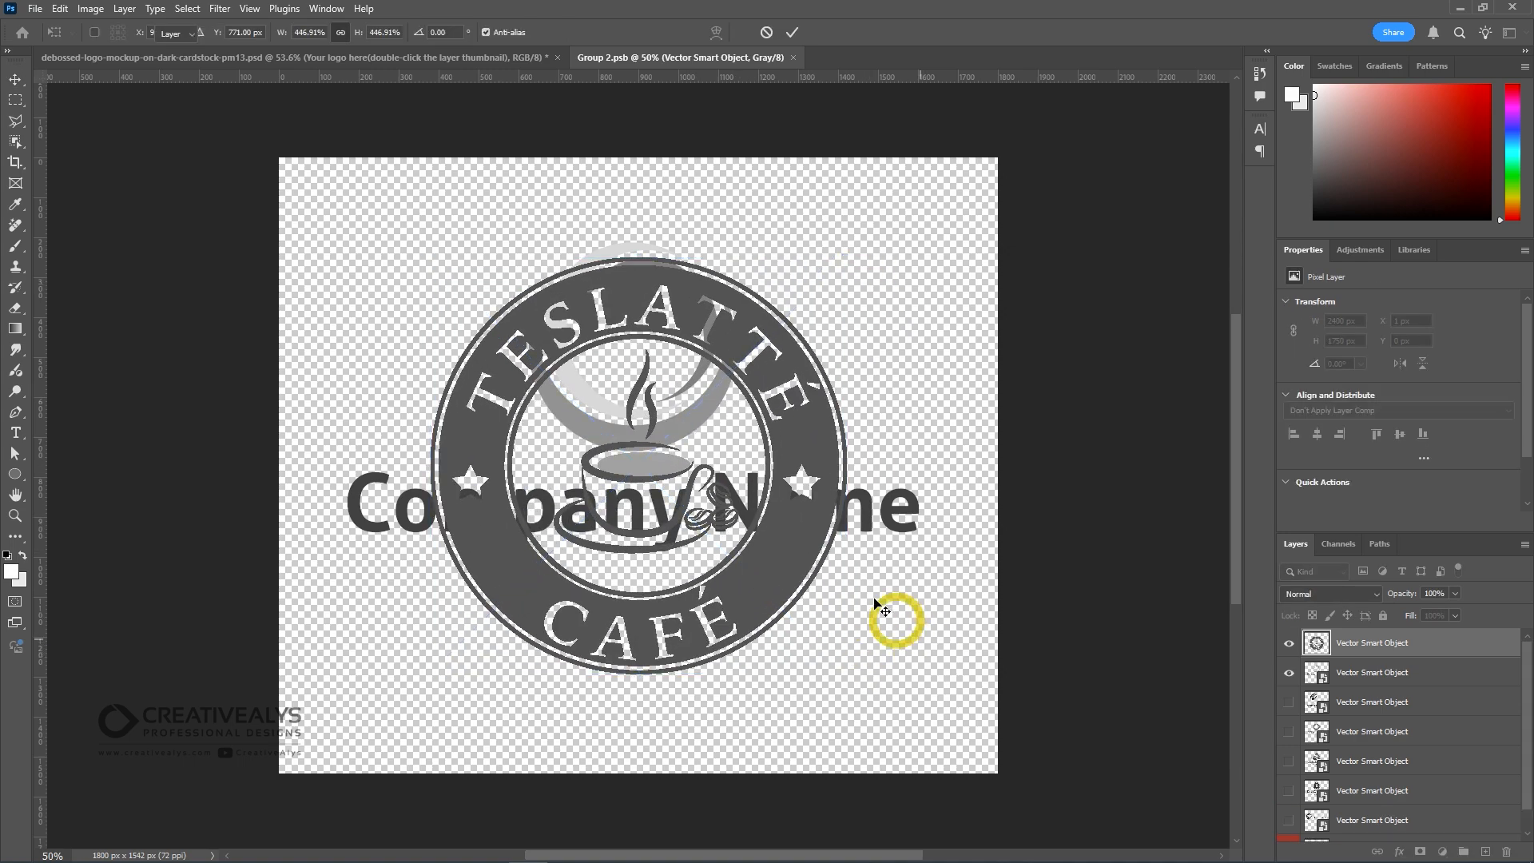
left_click_drag(801, 541, 770, 524)
key("Return")
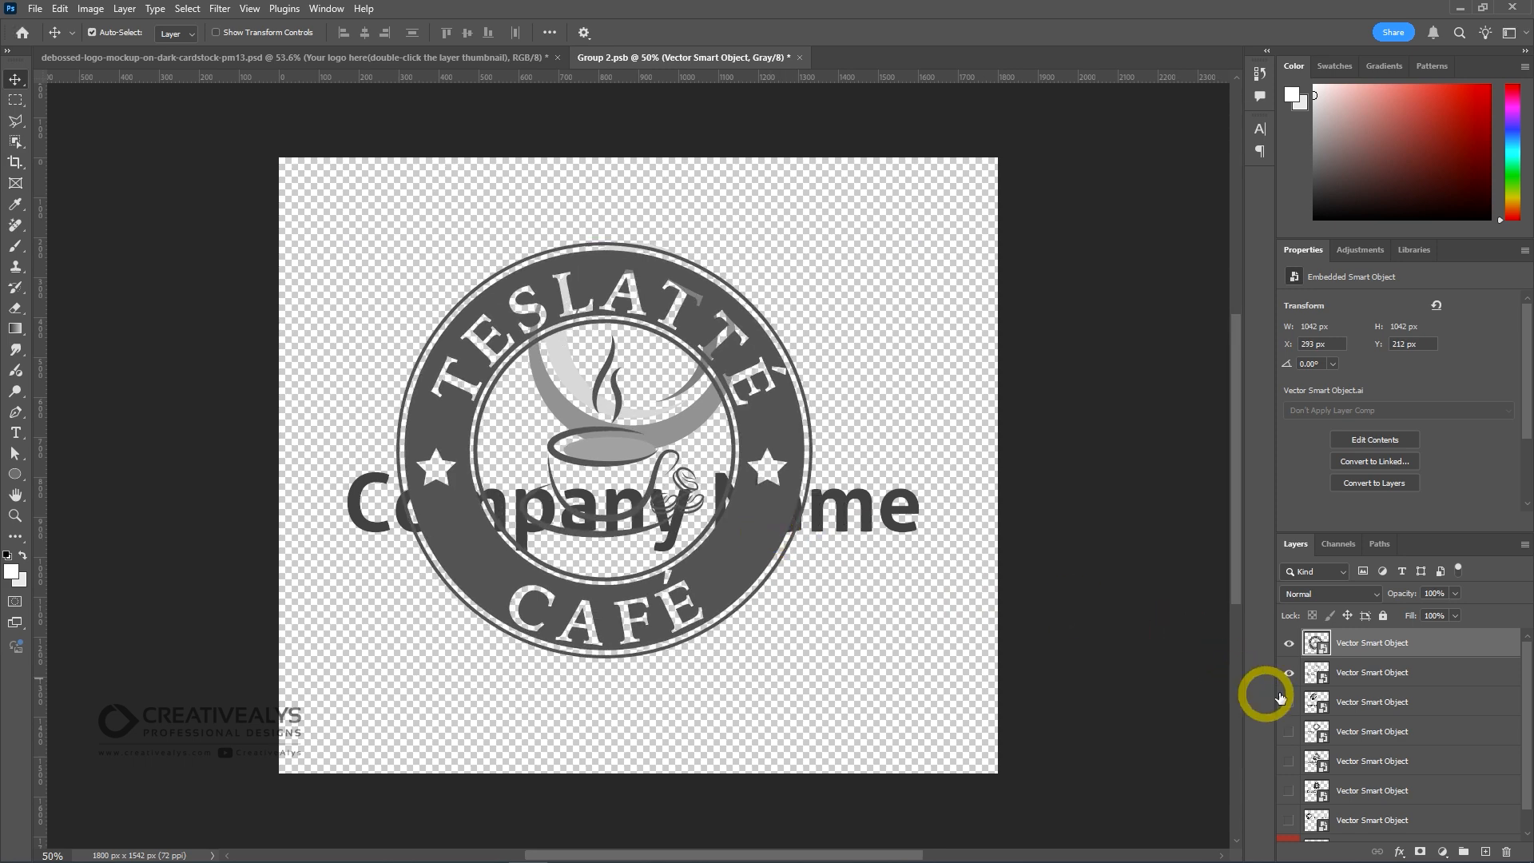
Step: Hide the Company Name logo layer, and save and close Group 2.psb
left_click(1286, 670)
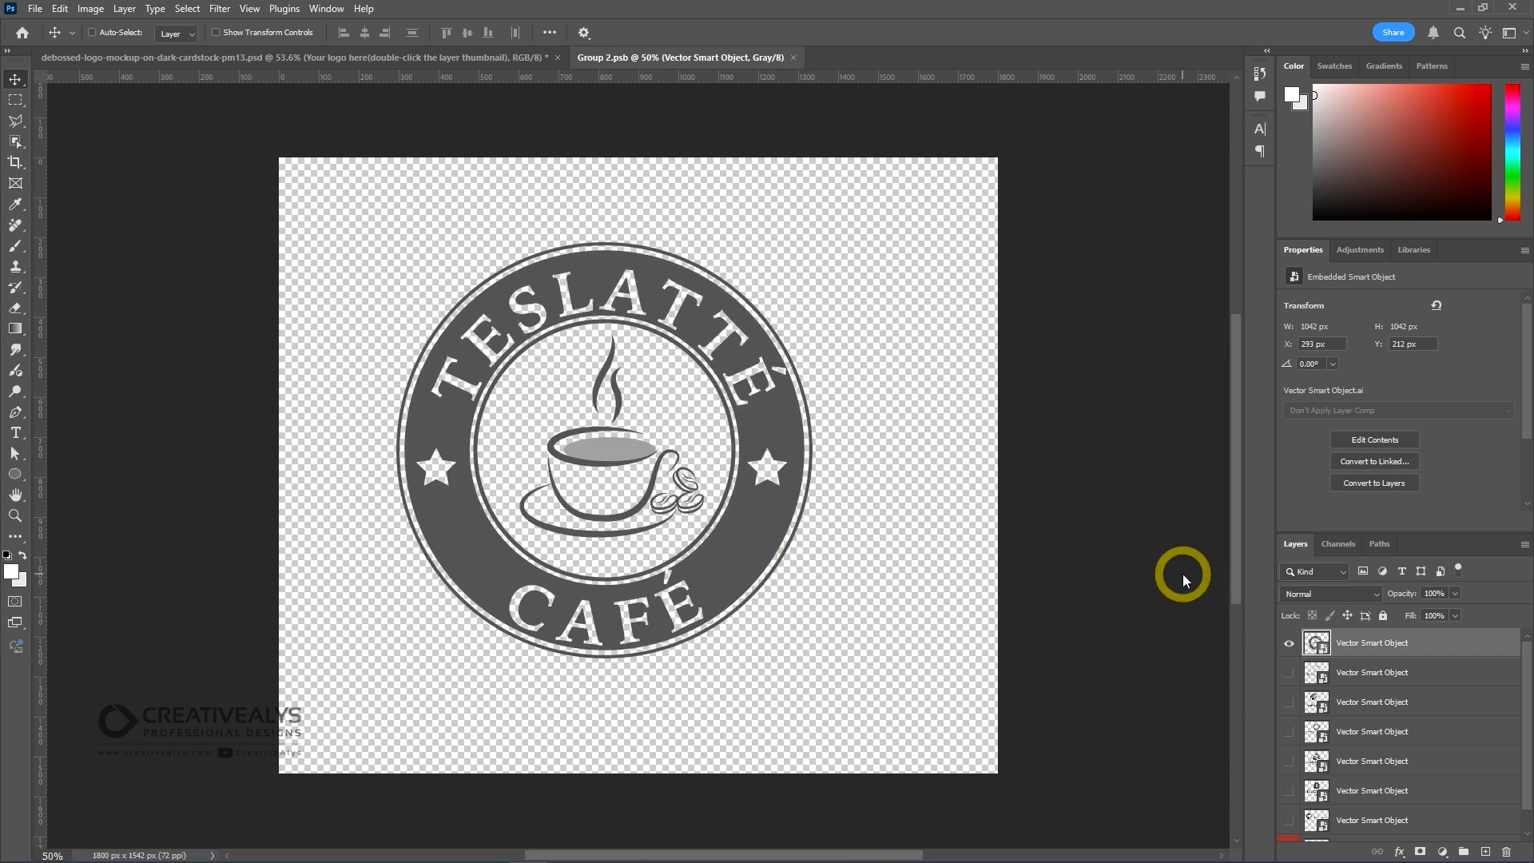
key("ctrl+s")
key("ctrl+w")
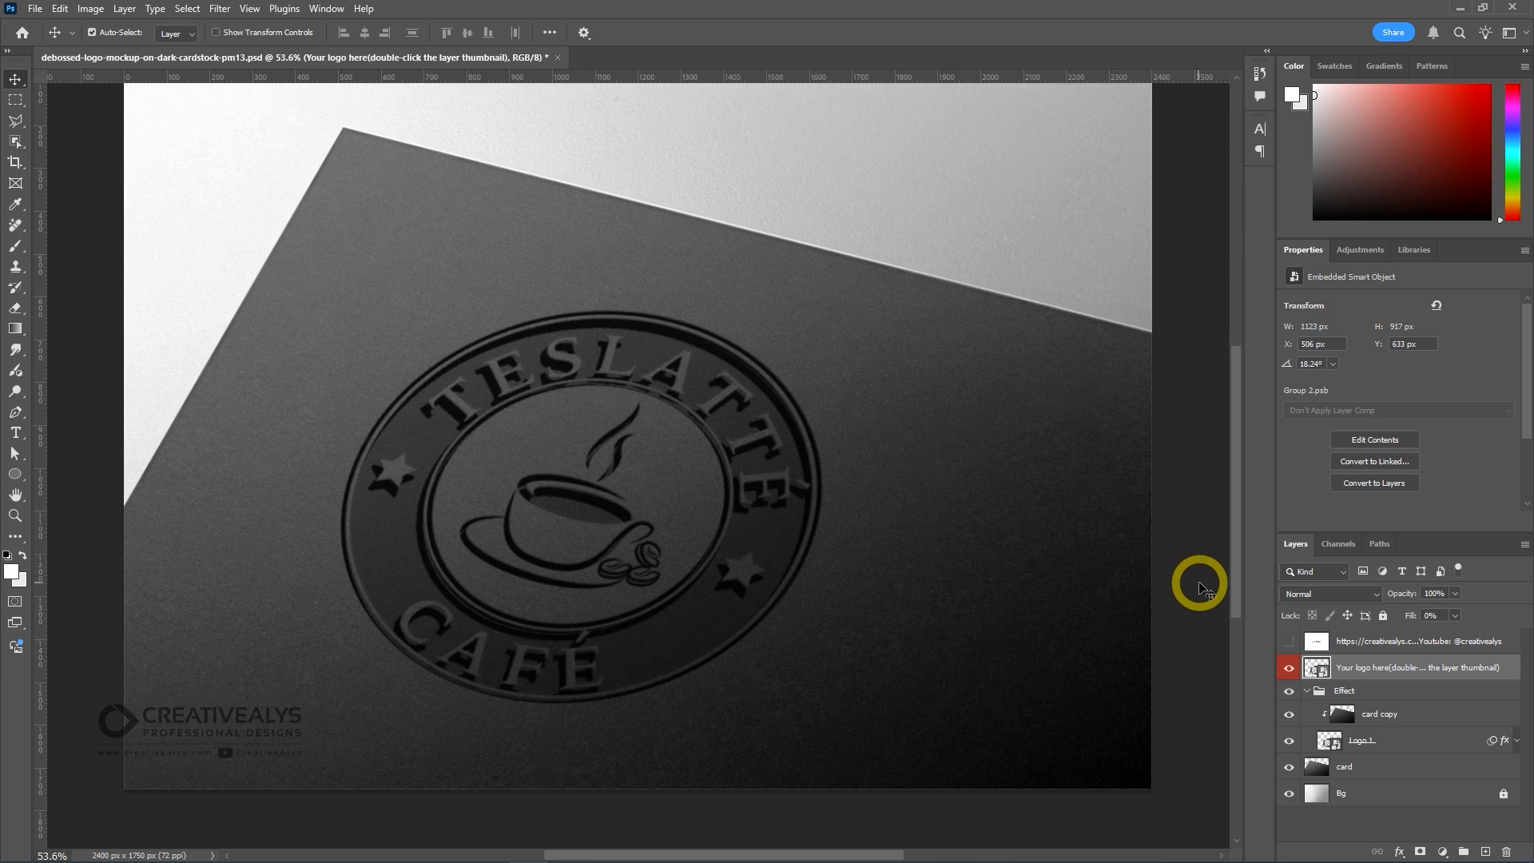
Step: Examine the debossed Teslatté Café logo's lettering, coffee cup and paper texture close up and in the full mockup
scroll(1205, 589, "down", 1)
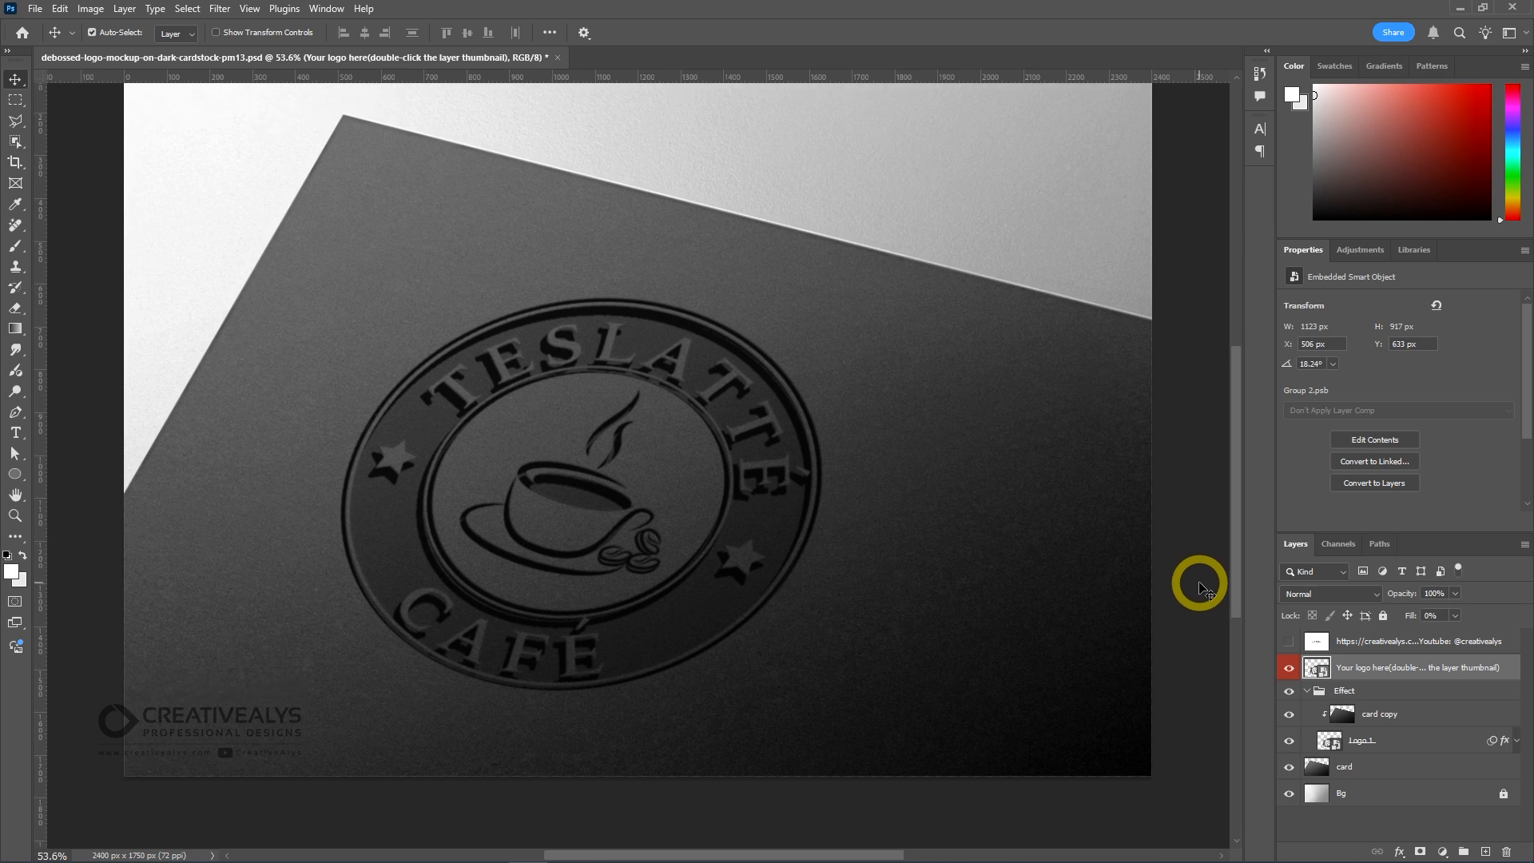
key("ctrl+1")
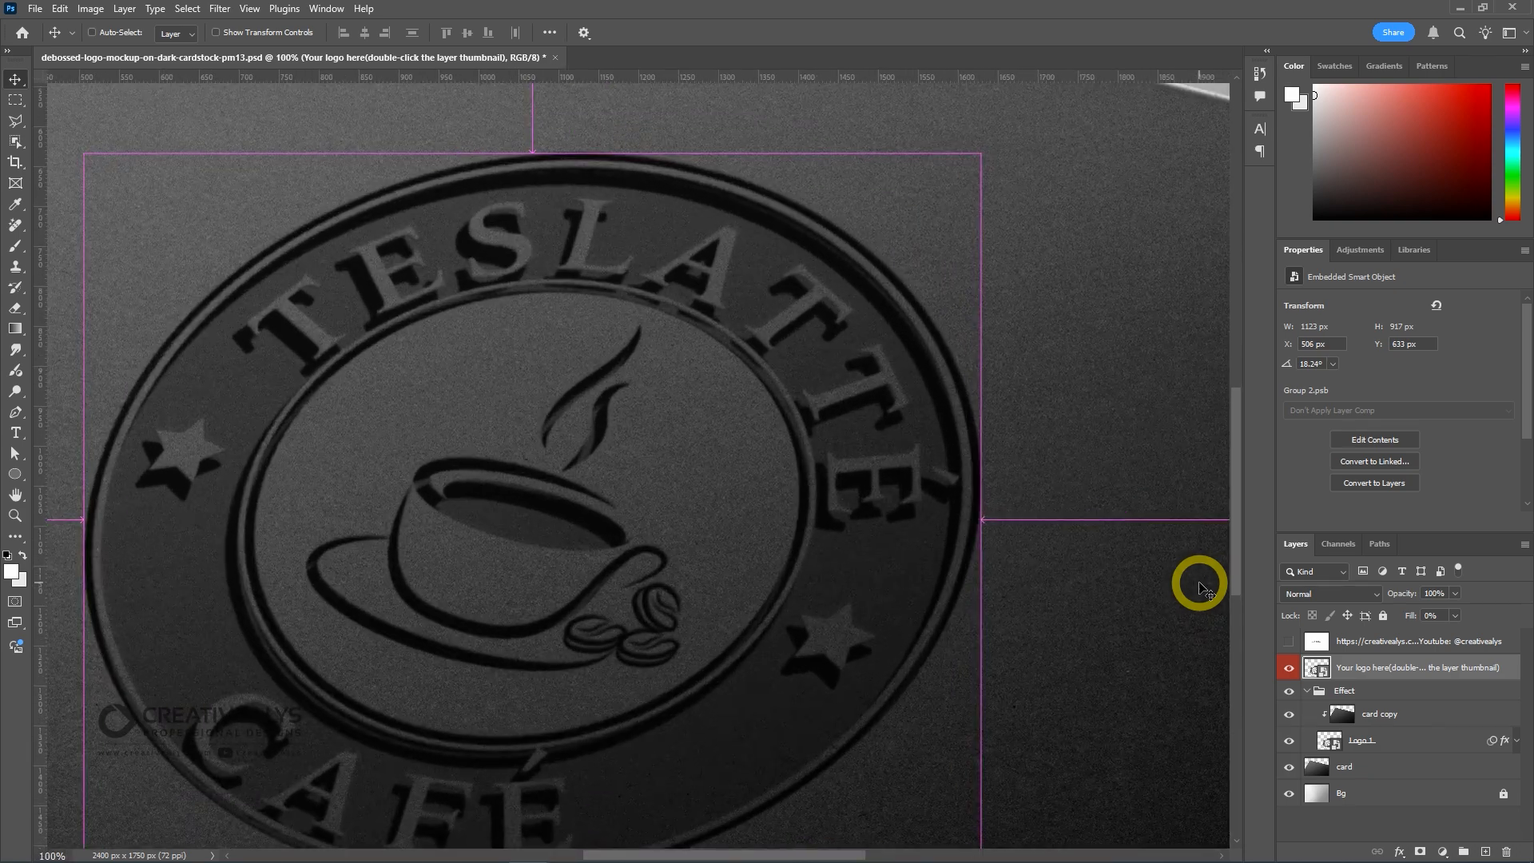
key("ctrl+plus")
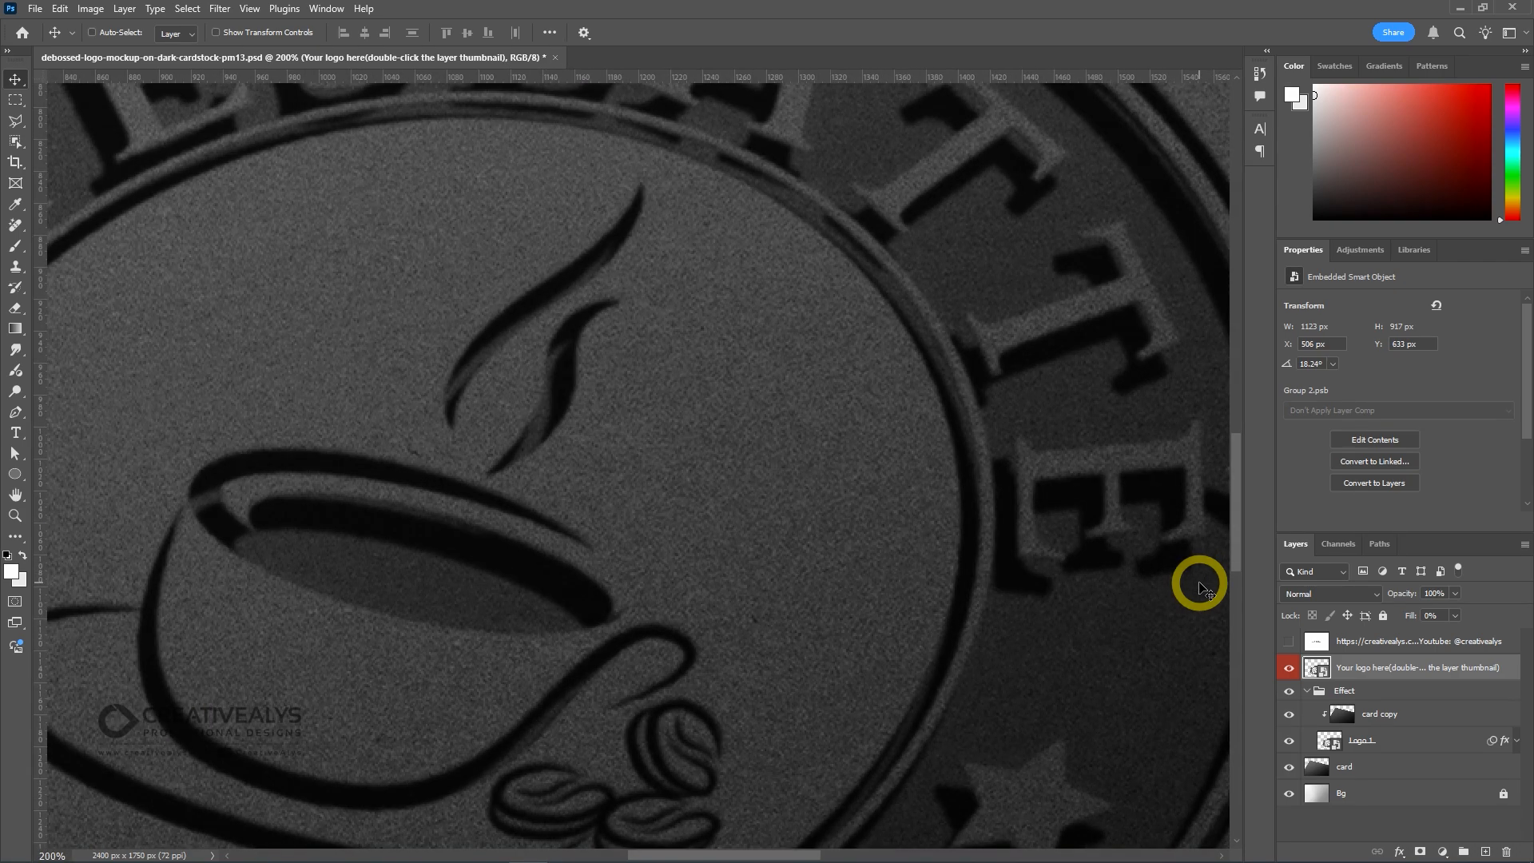
left_click(901, 650)
left_click_drag(900, 651, 969, 328)
left_click_drag(541, 520, 821, 334)
left_click_drag(616, 301, 875, 642)
left_click_drag(664, 342, 558, 589)
left_click_drag(759, 398, 548, 520)
left_click_drag(832, 458, 520, 425)
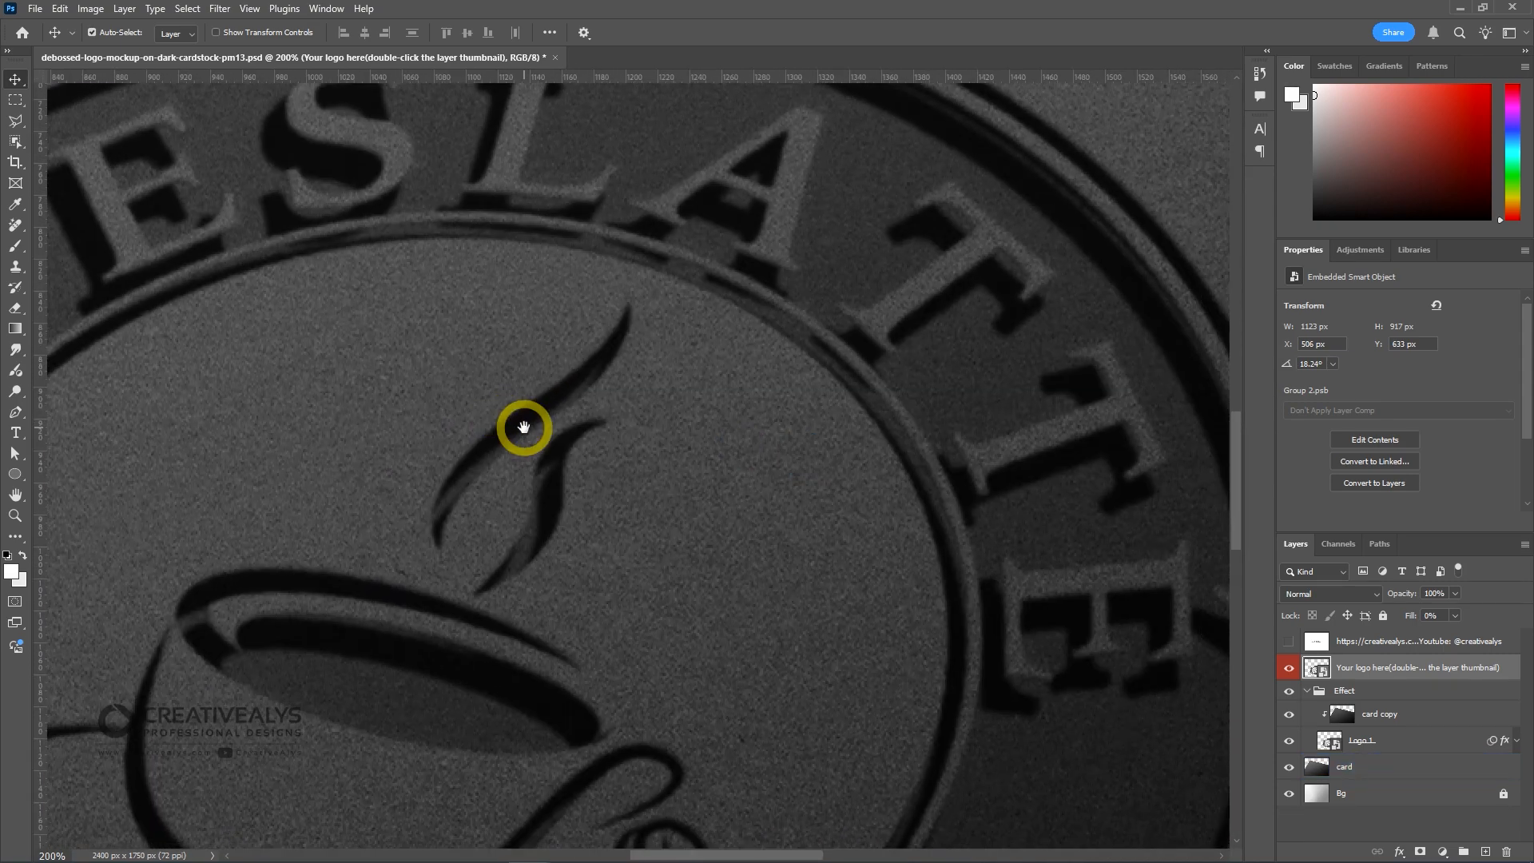
left_click_drag(920, 487, 707, 404)
key("ctrl+minus")
key("ctrl+minus")
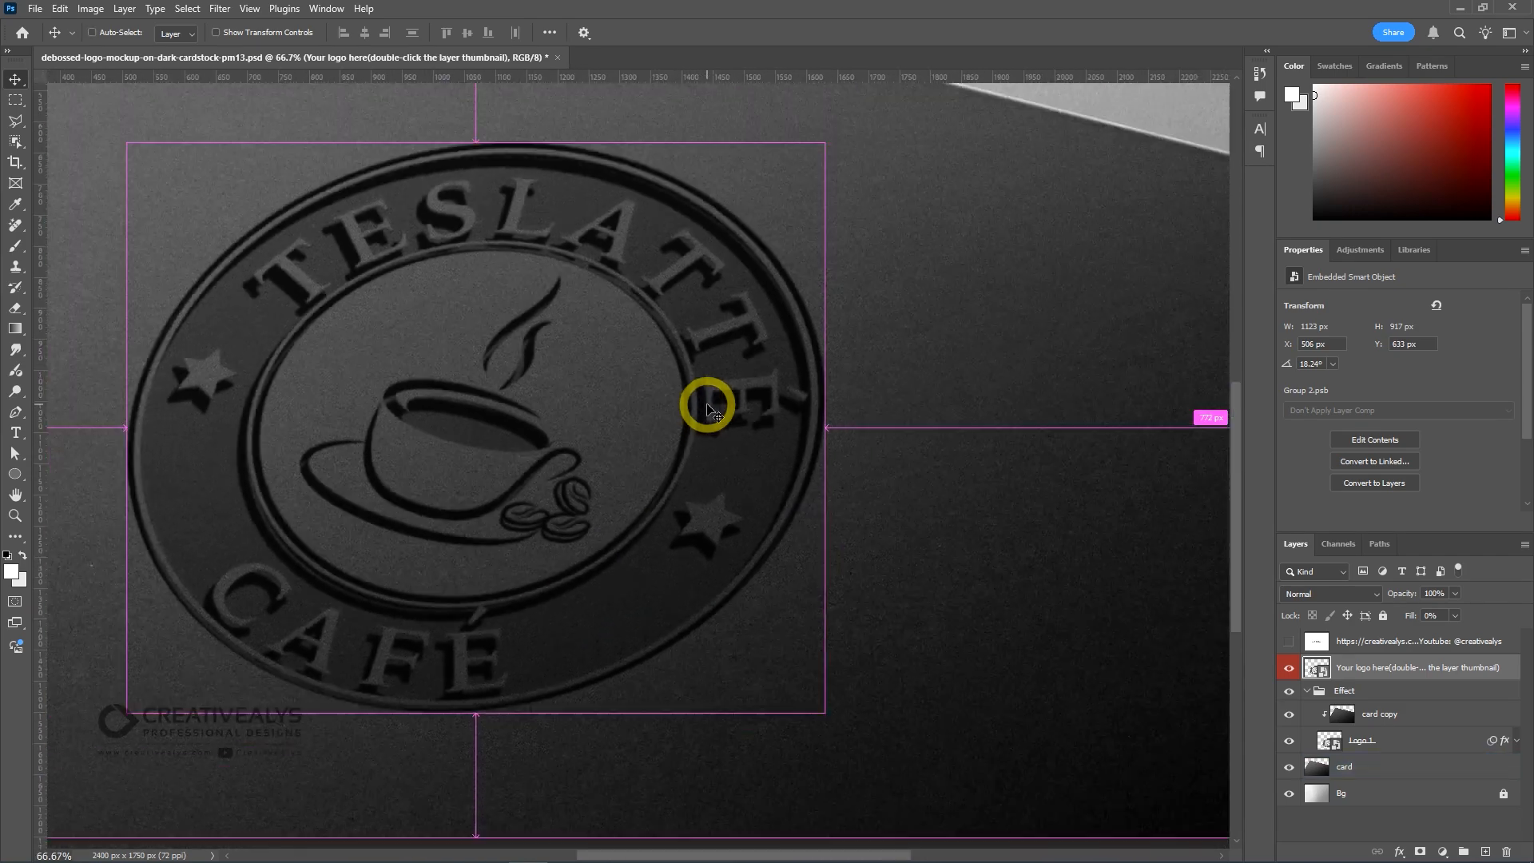
key("ctrl+0")
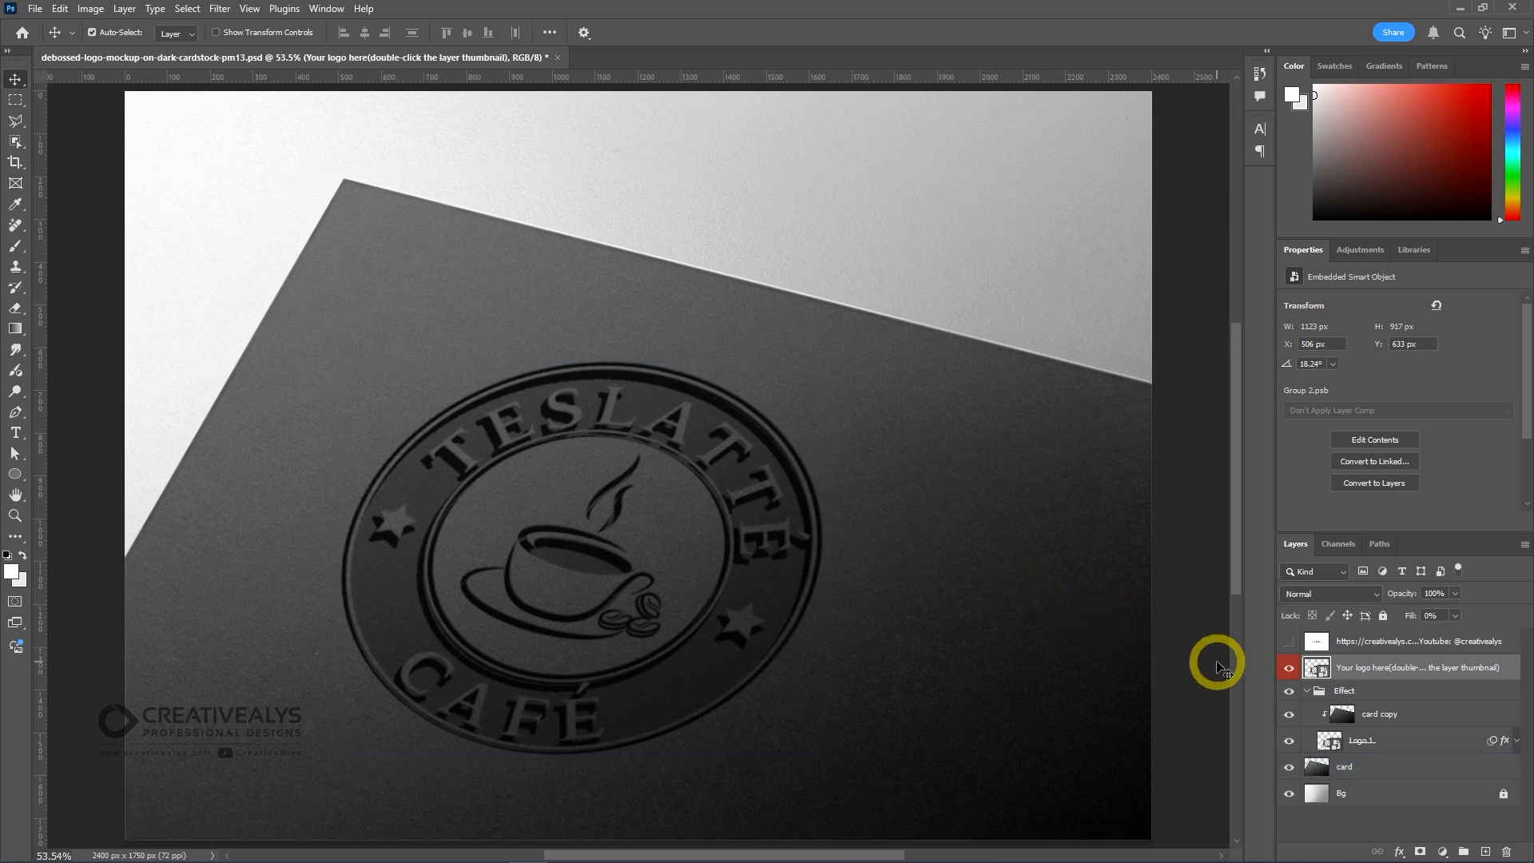
Step: Reopen the smart object's contents, hide the Teslatté Café logo, show the REPLACE THIS layer, and save and close Group 2.psb
double_click(1314, 667)
left_click(1278, 827)
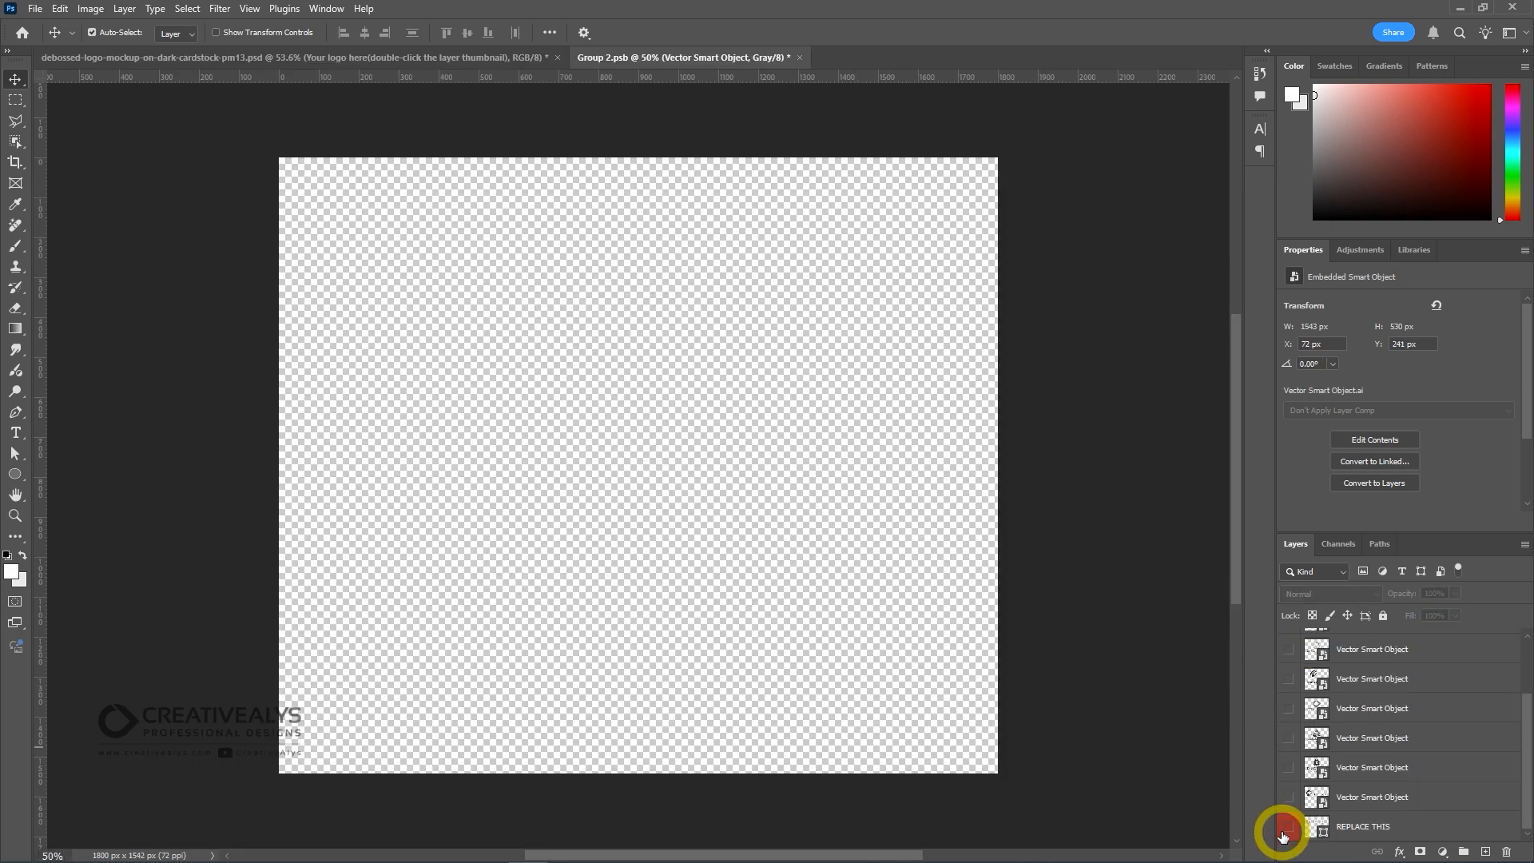
left_click(1278, 827)
key("ctrl+s")
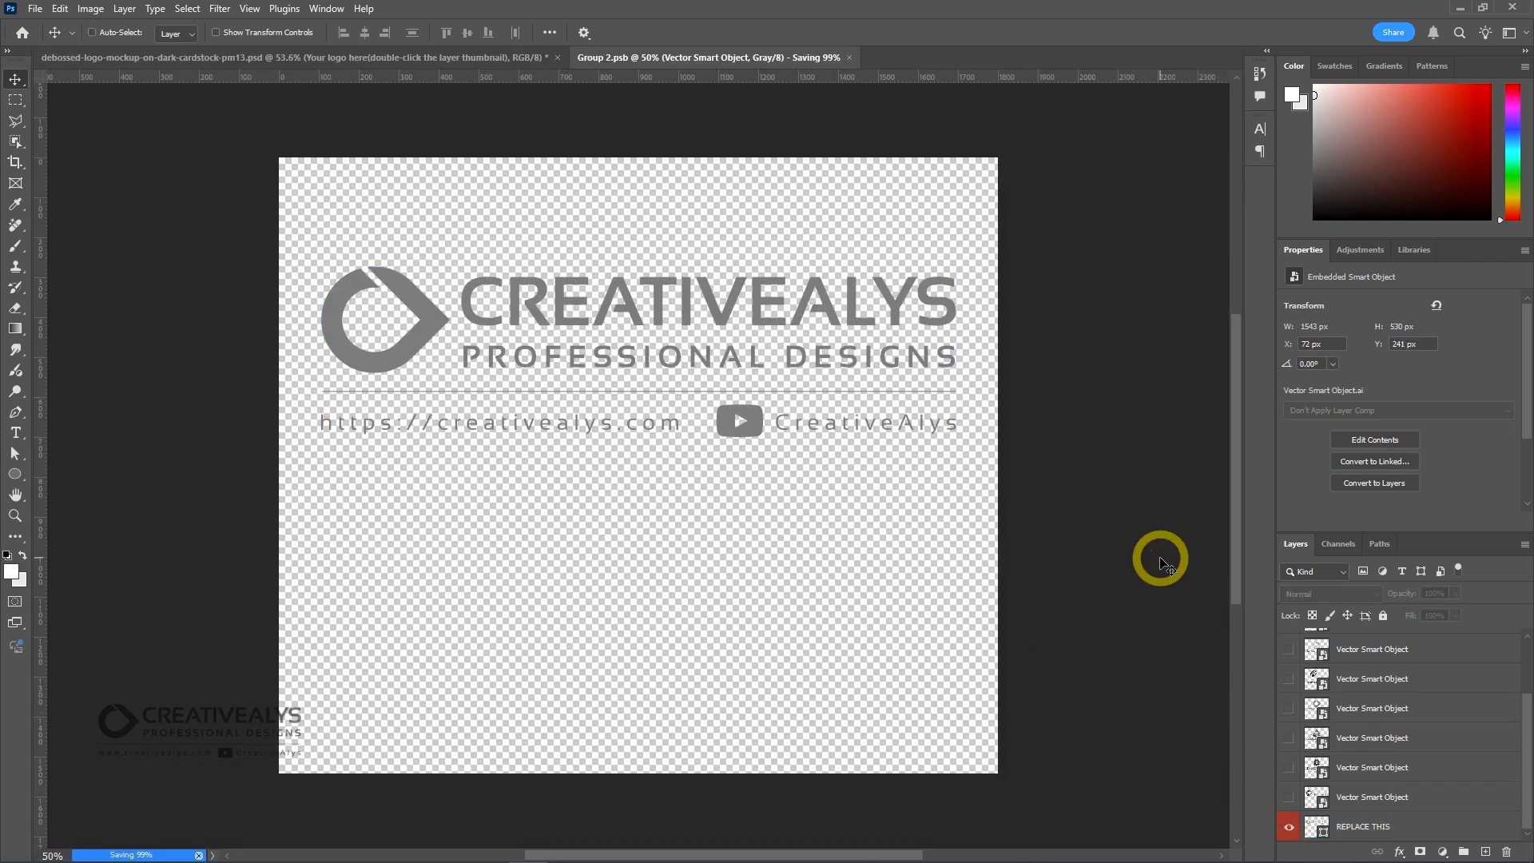
key("ctrl+w")
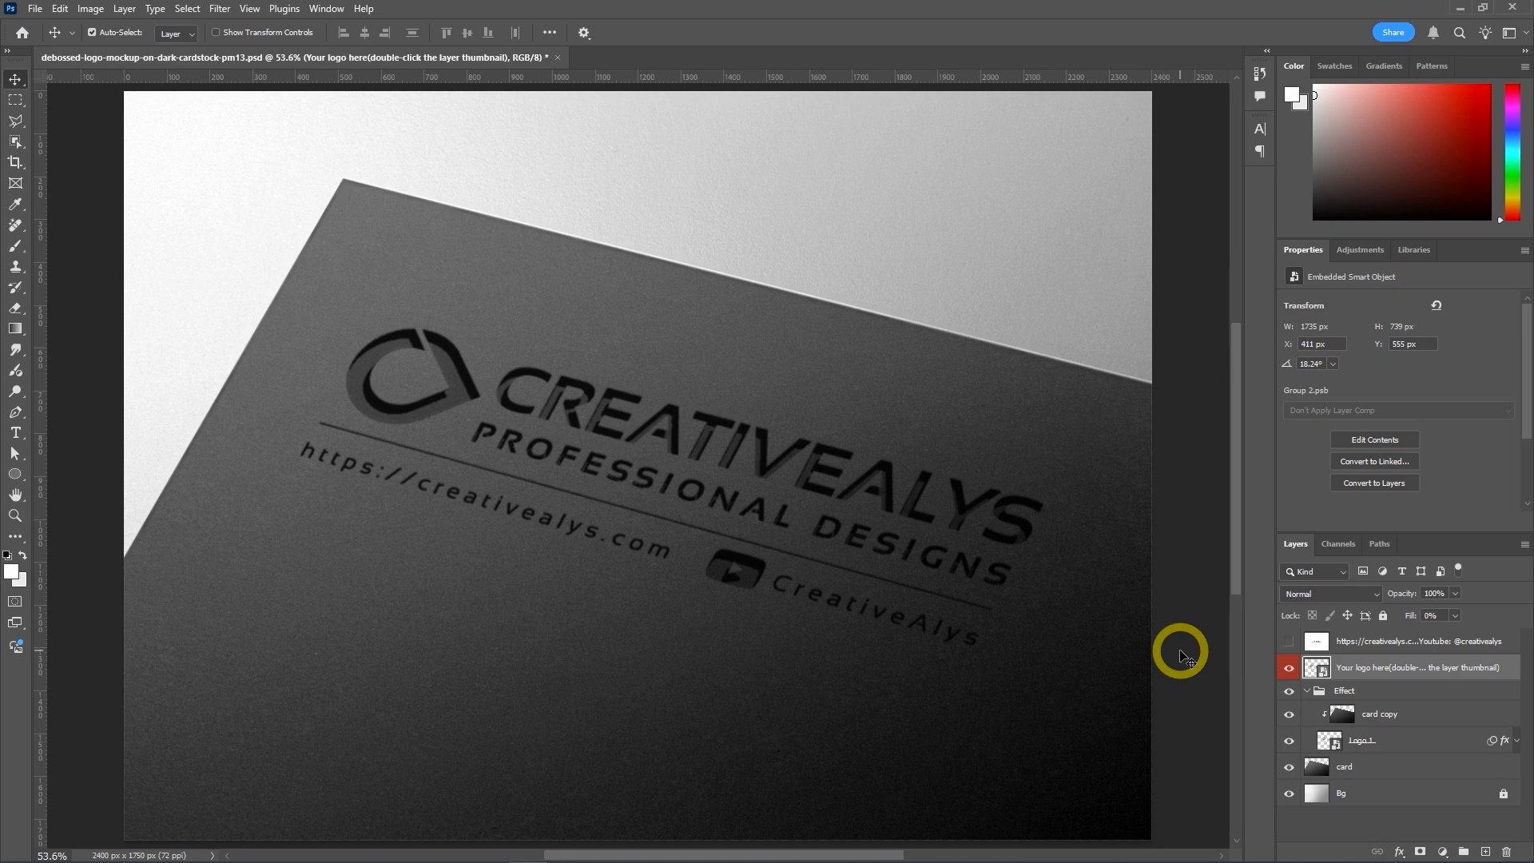
Step: Examine the debossed Creativealys Professional Designs logo on the mockup at several magnifications
key("ctrl+minus")
key("ctrl+minus")
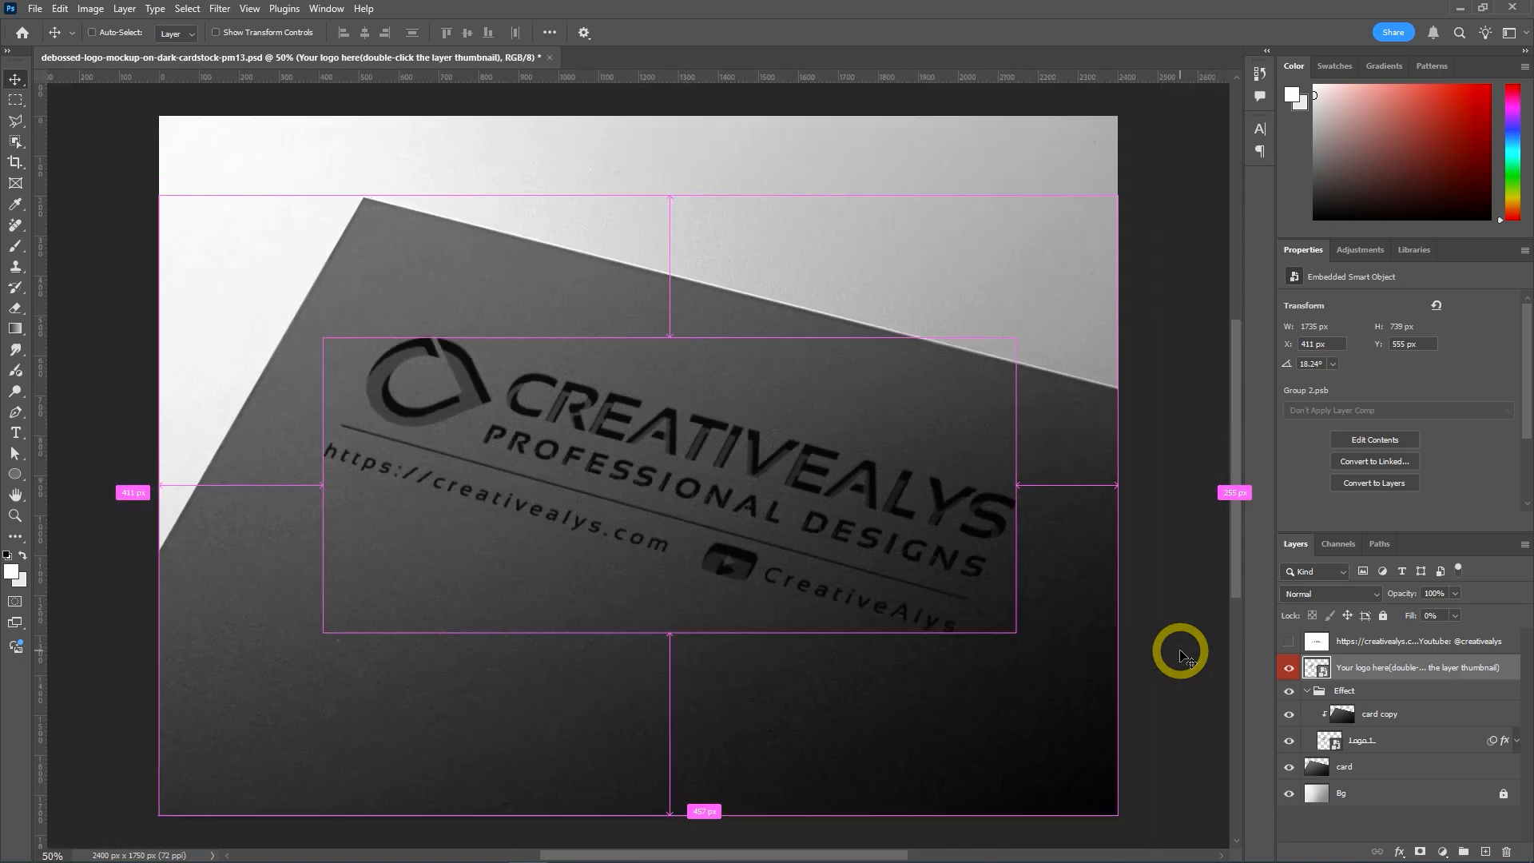
key("ctrl+plus")
key("ctrl+plus")
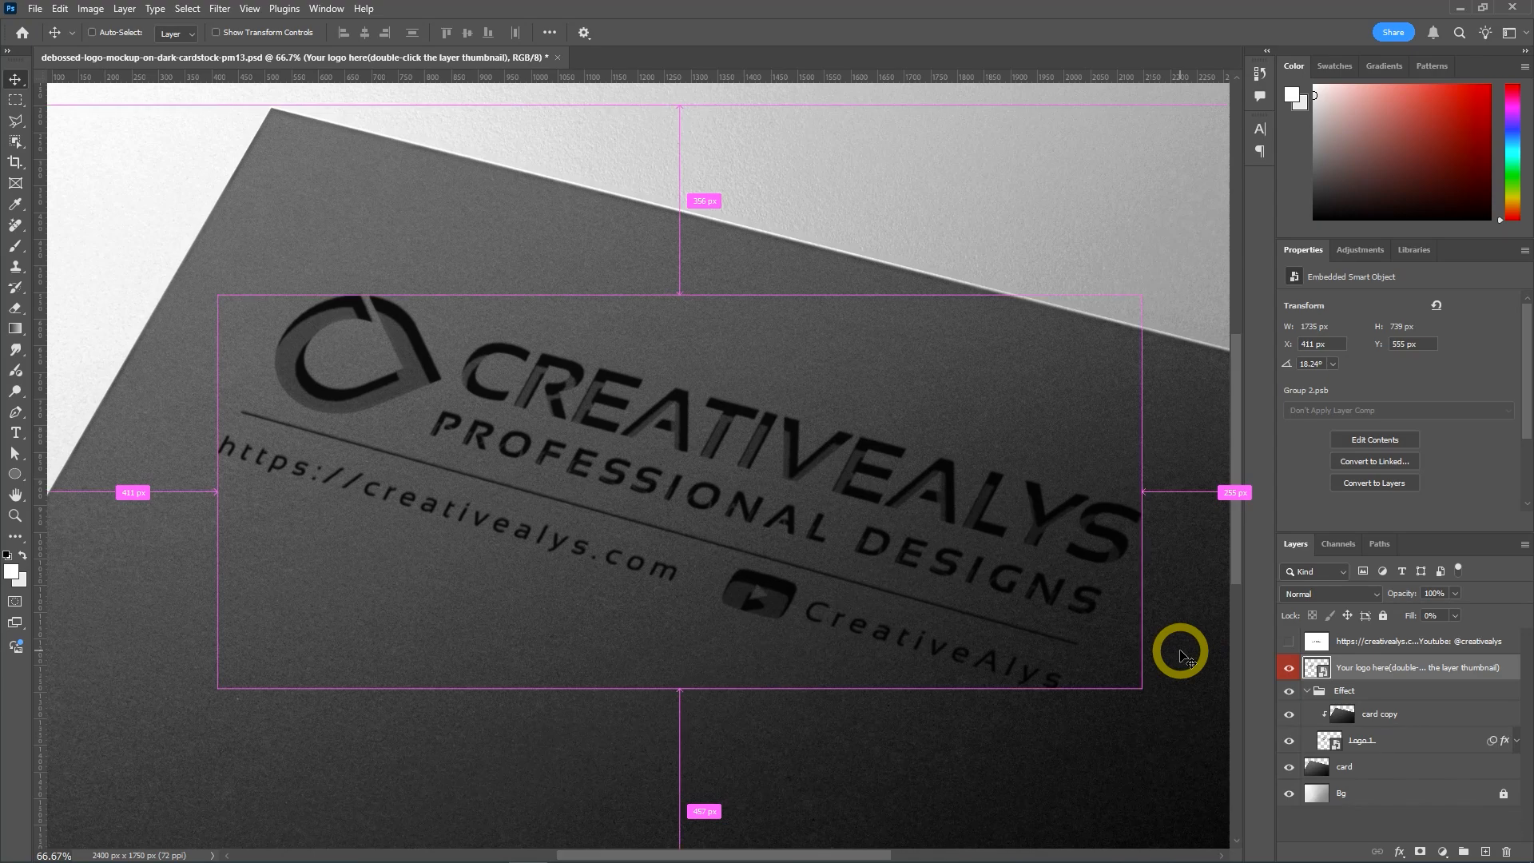
key("ctrl+minus")
key("ctrl+minus")
key("ctrl+plus")
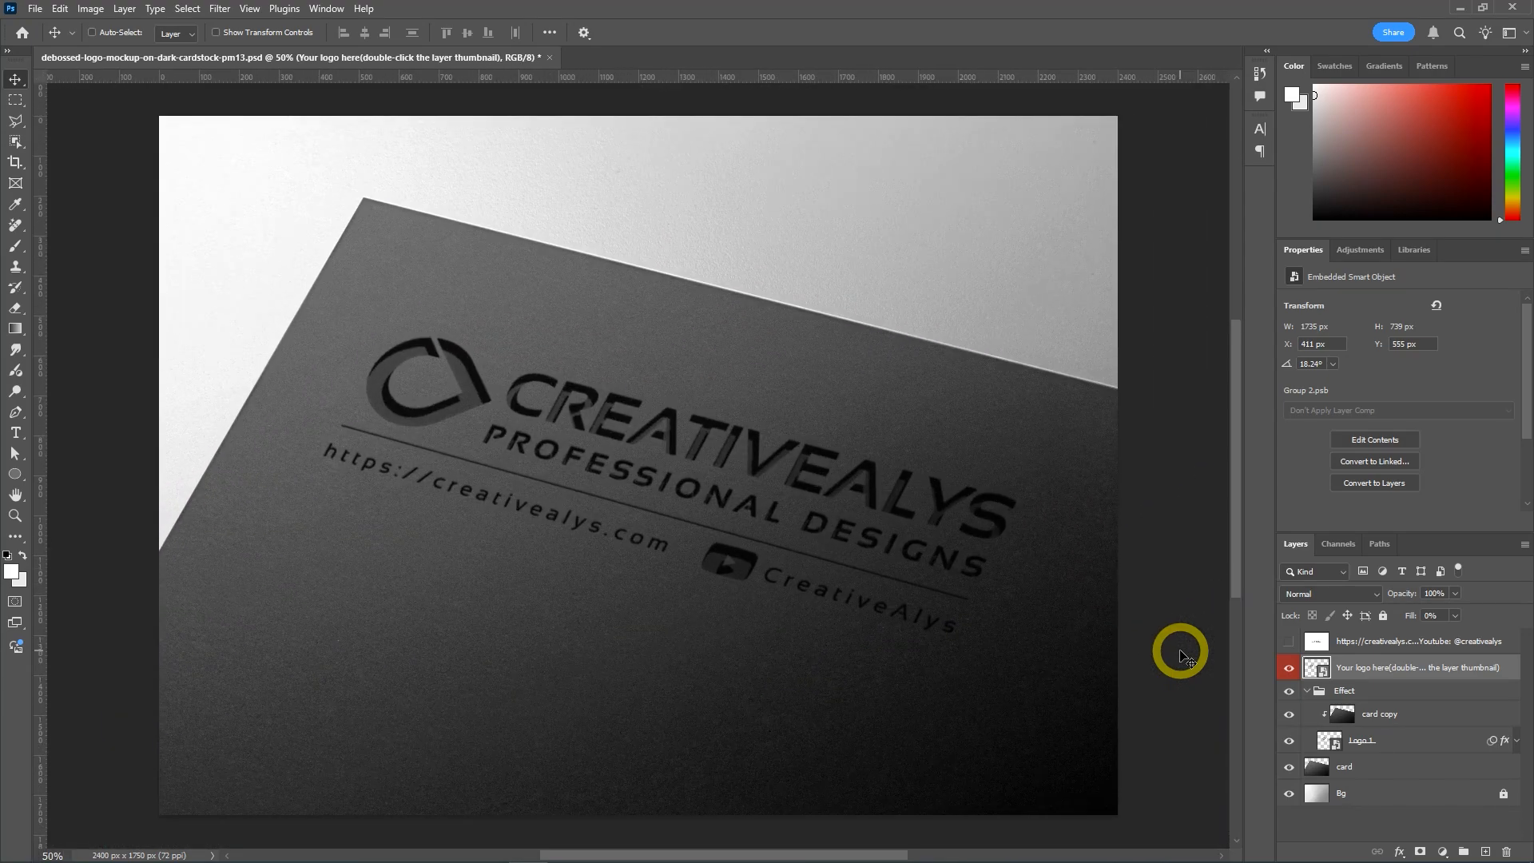
key("ctrl+plus")
key("ctrl+plus")
key("ctrl+plus")
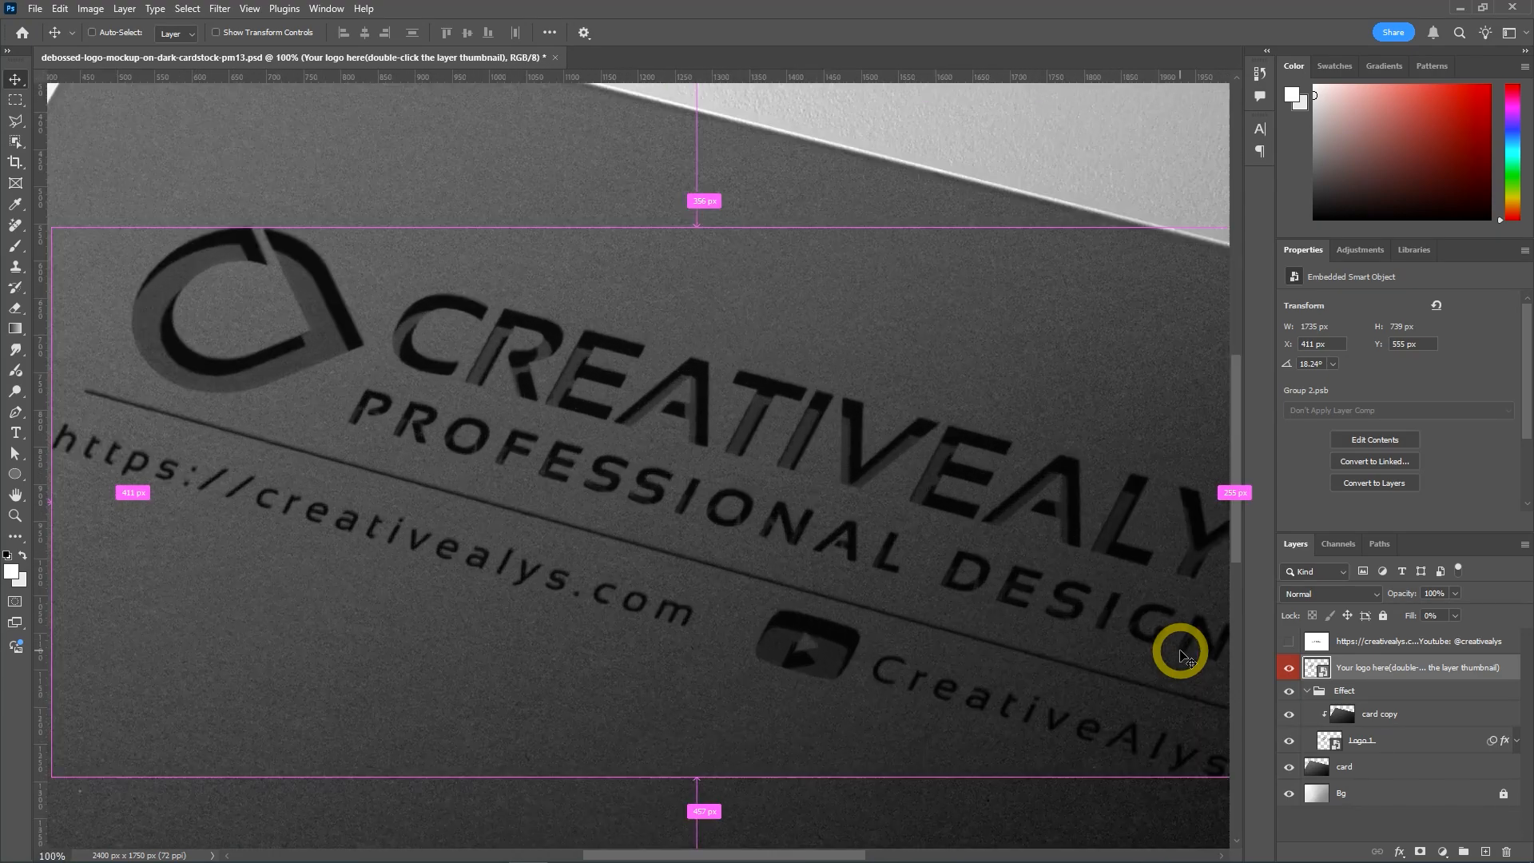
Step: Check the debossed emblem, lettering and contact line across the card, and save debossed-logo-mockup-on-dark-cardstock-pm13.psd
left_click(1186, 655, "ctrl")
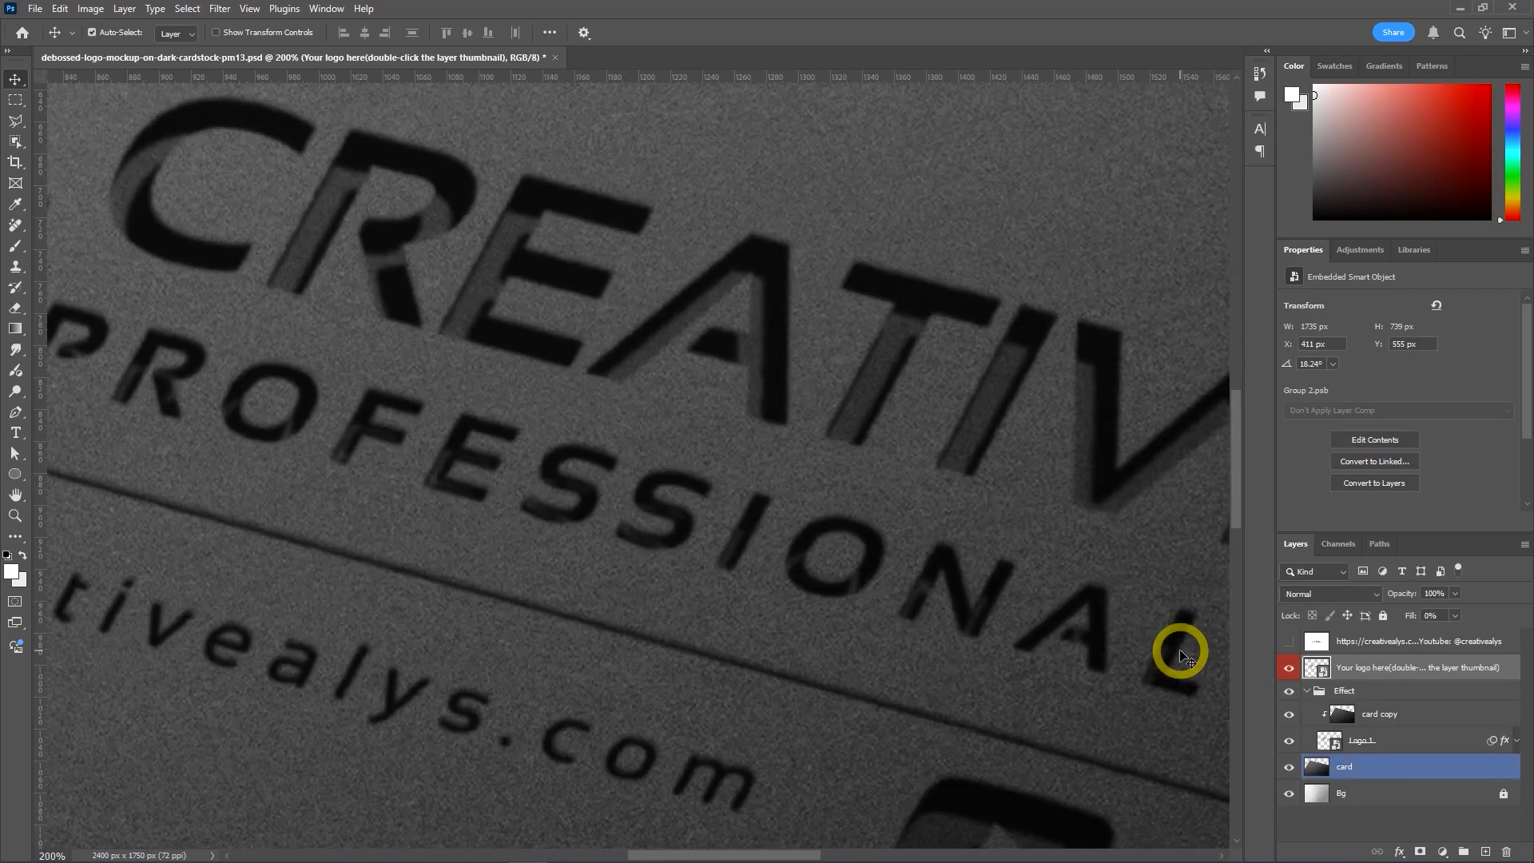
left_click_drag(386, 452, 924, 636)
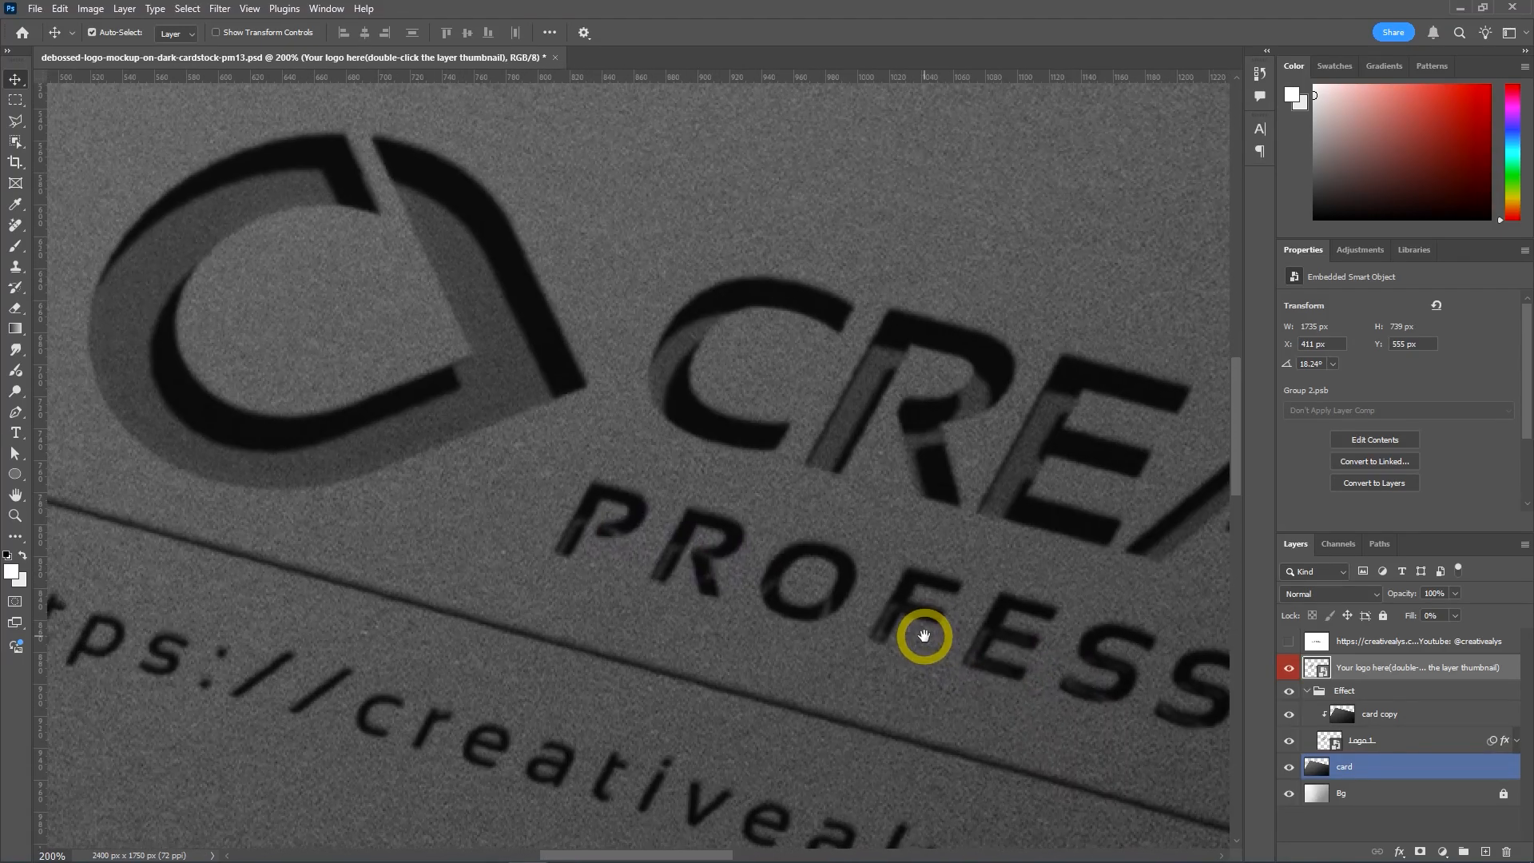
key("ctrl+minus")
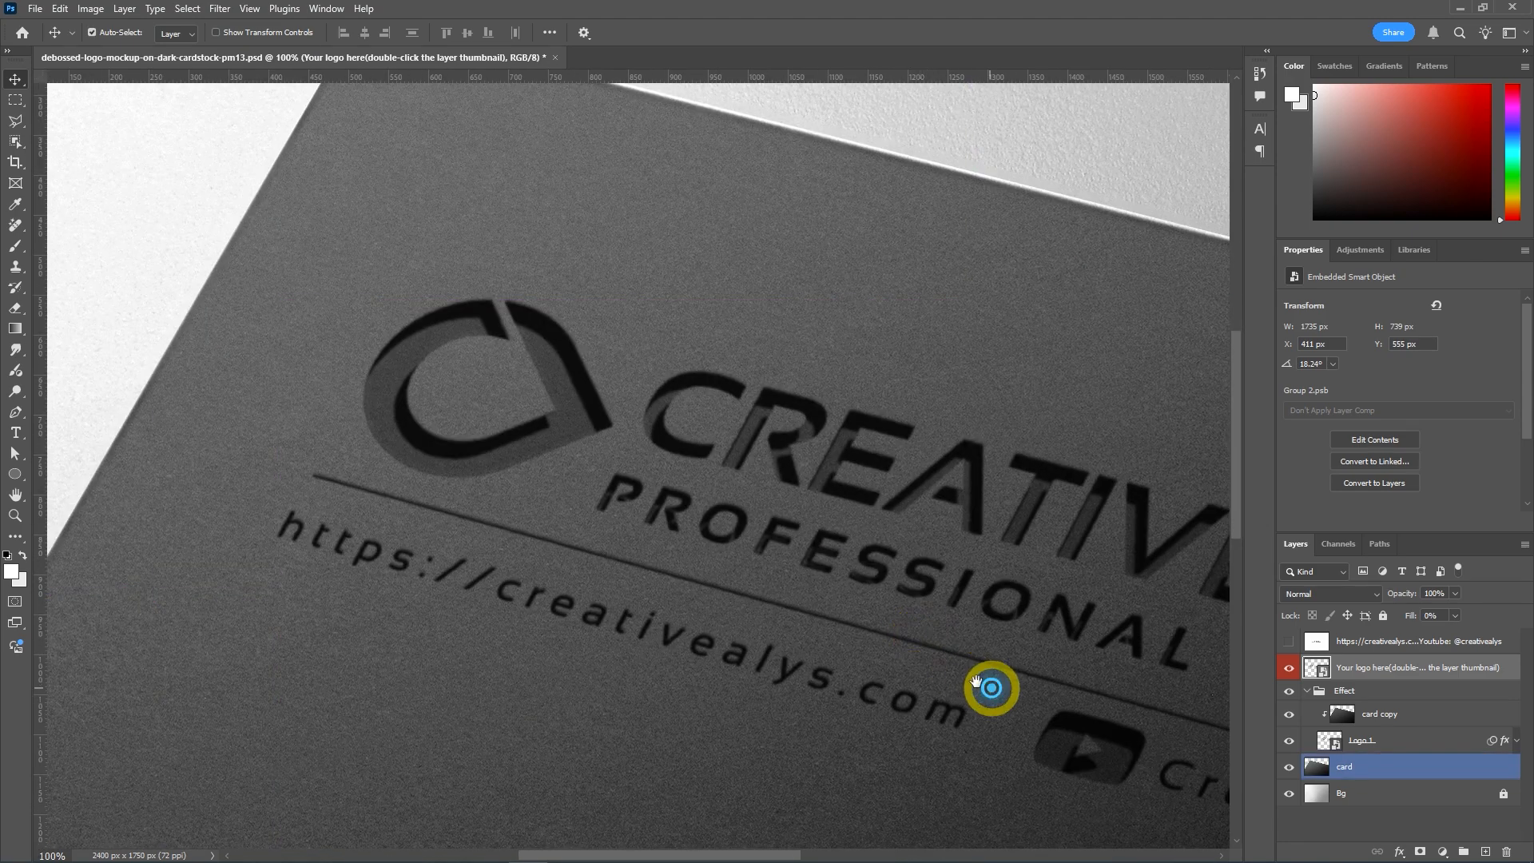
left_click_drag(989, 685, 603, 513)
left_click_drag(962, 649, 719, 551)
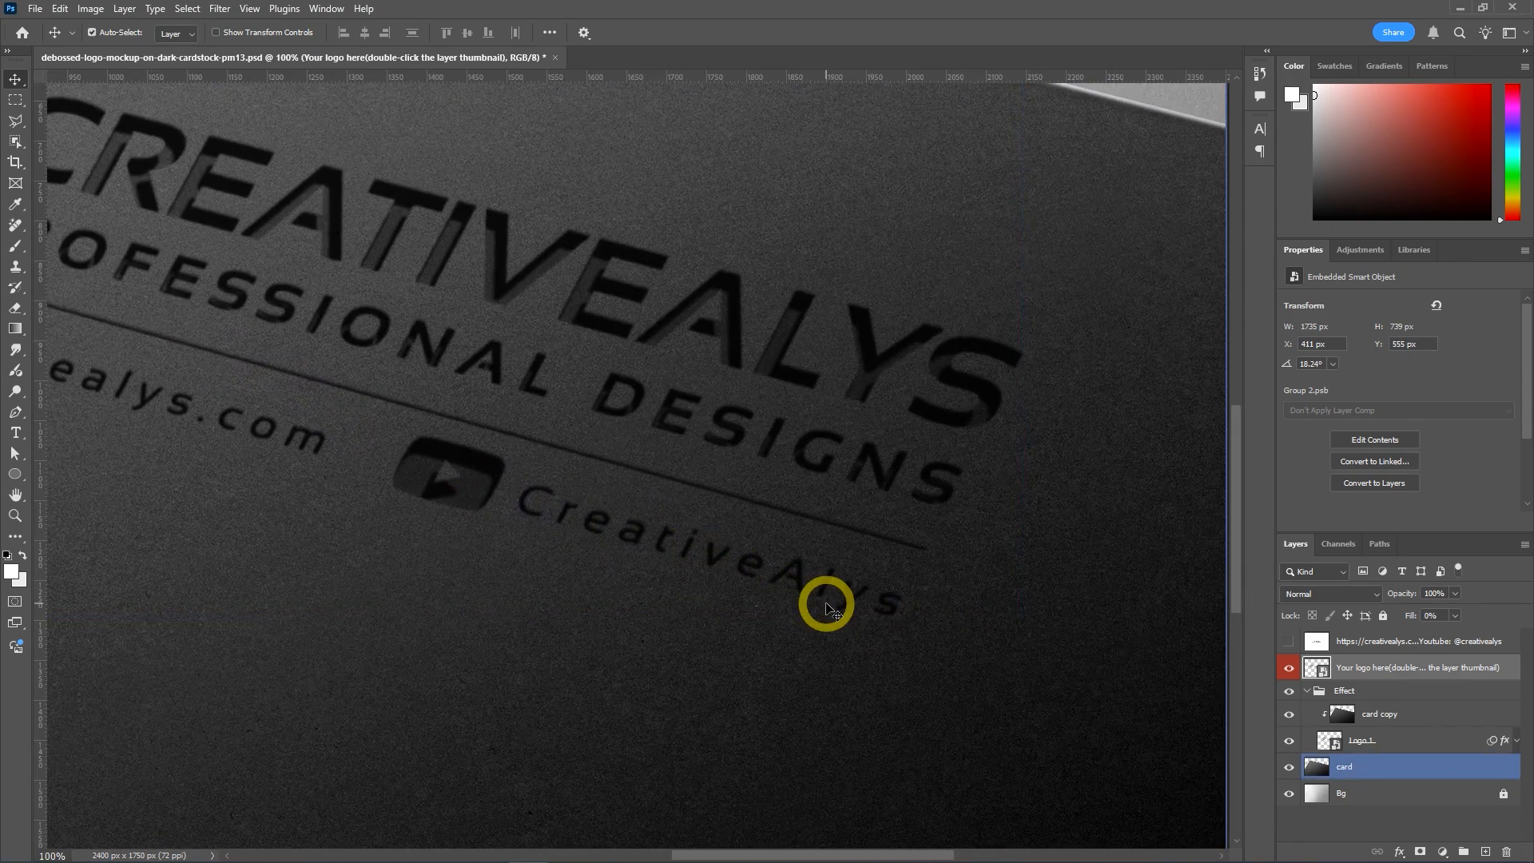
key("ctrl+0")
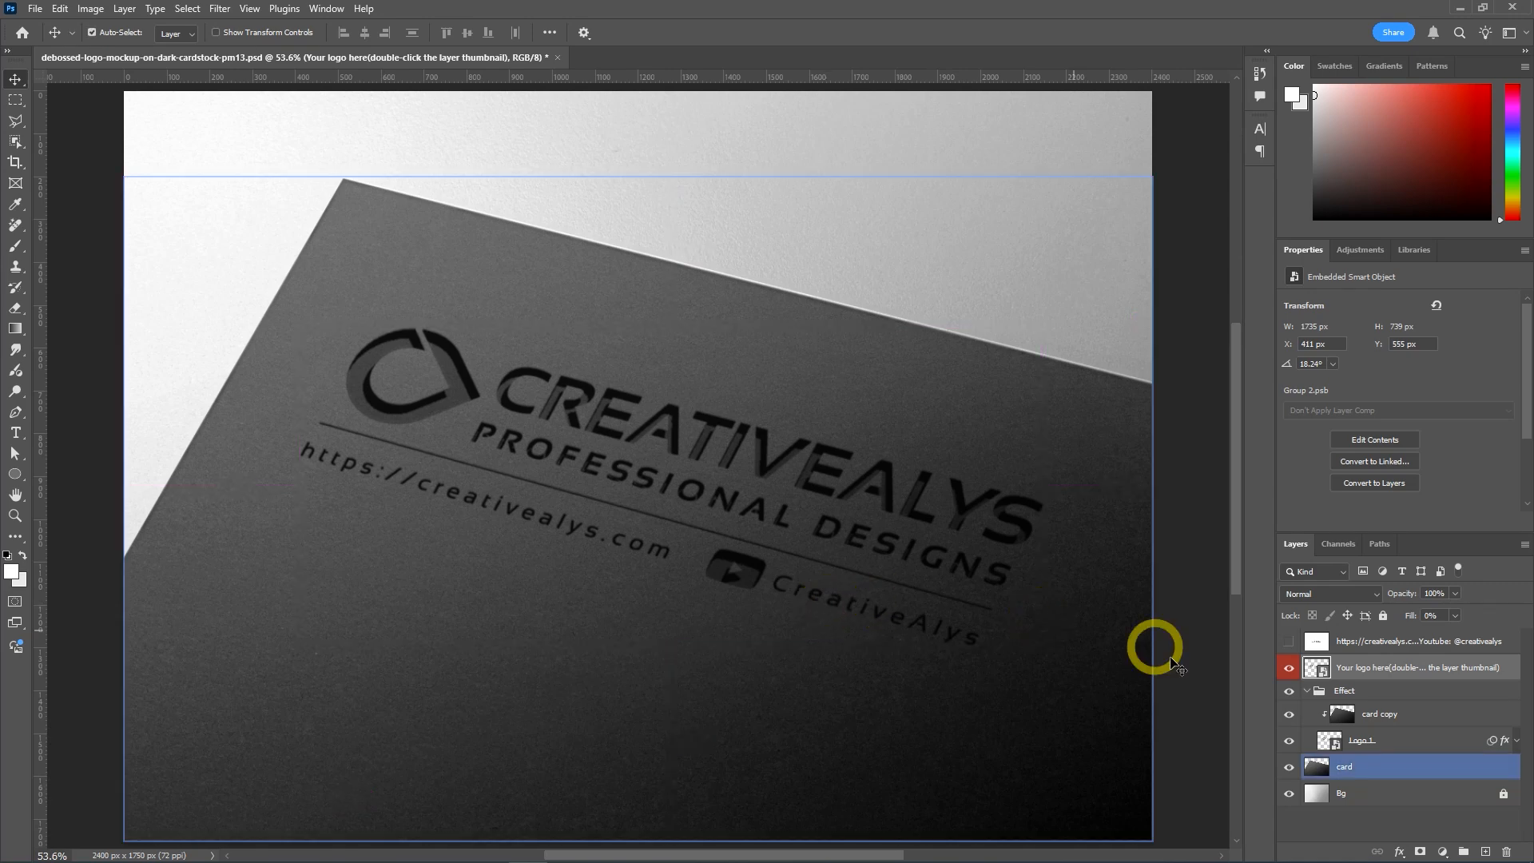
key("ctrl+s")
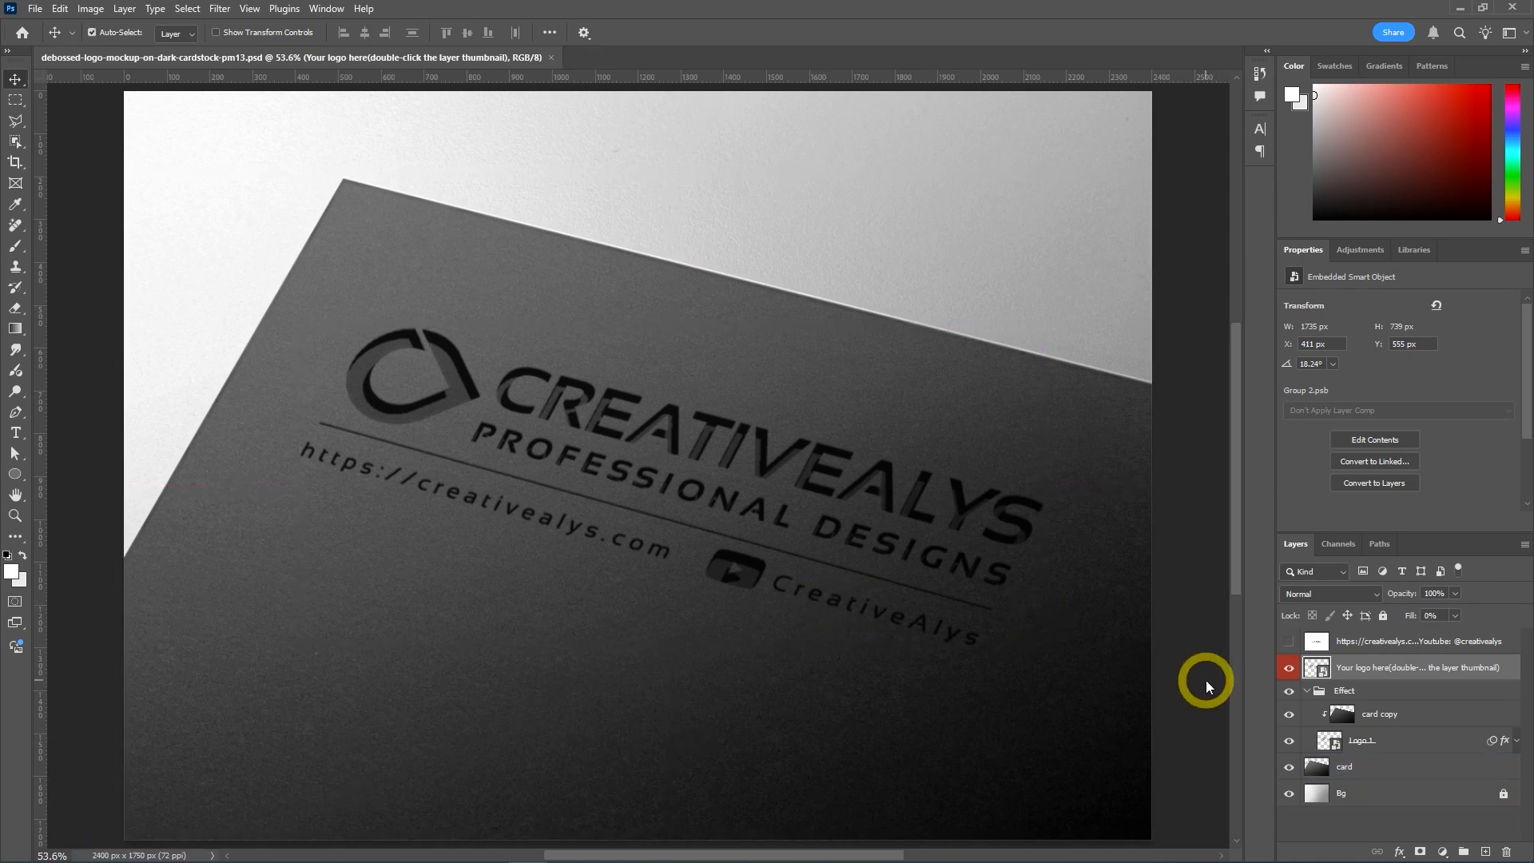